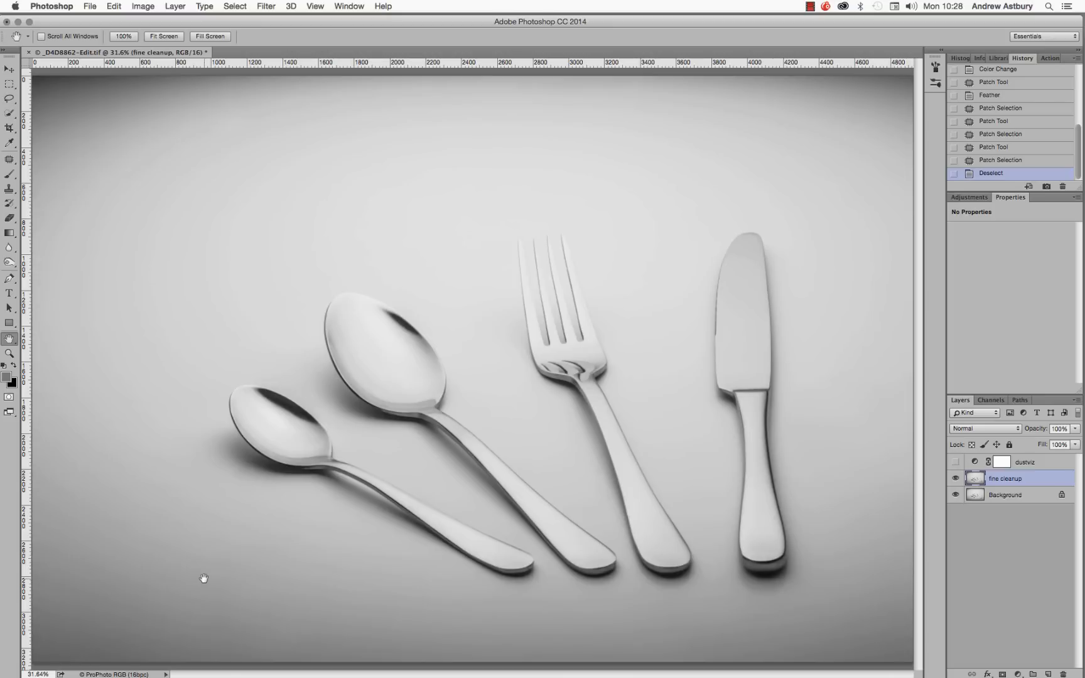
Rename the "fine cleanup" layer as "final image"
{"action": "left_click", "coordinate": [8, 355]}
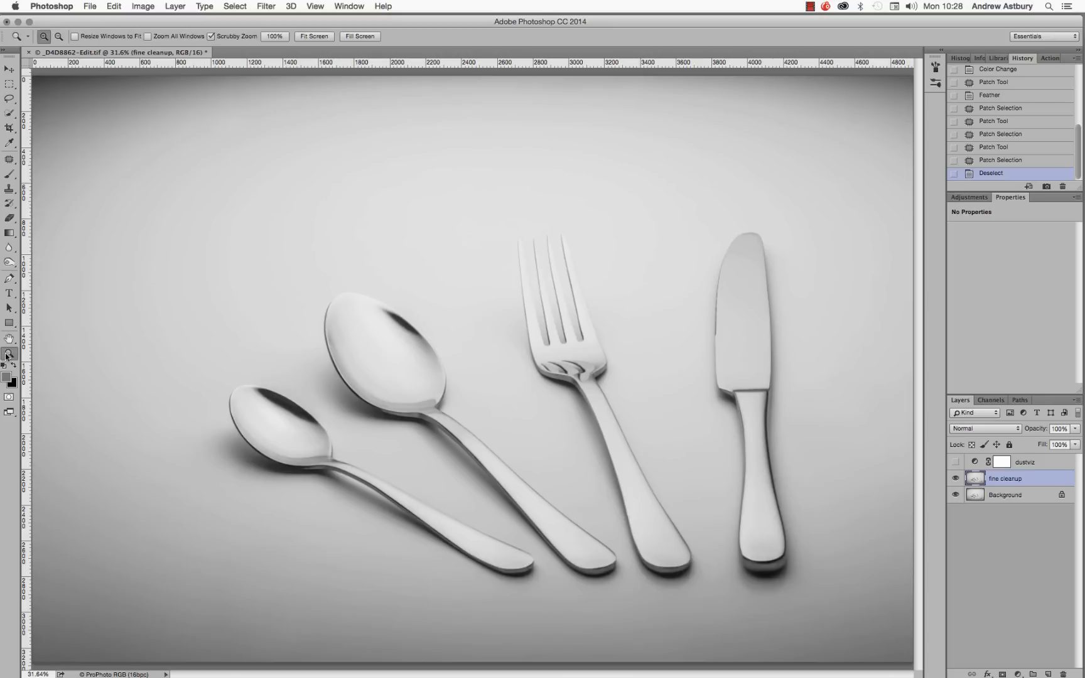
{"action": "double_click", "coordinate": [8, 354]}
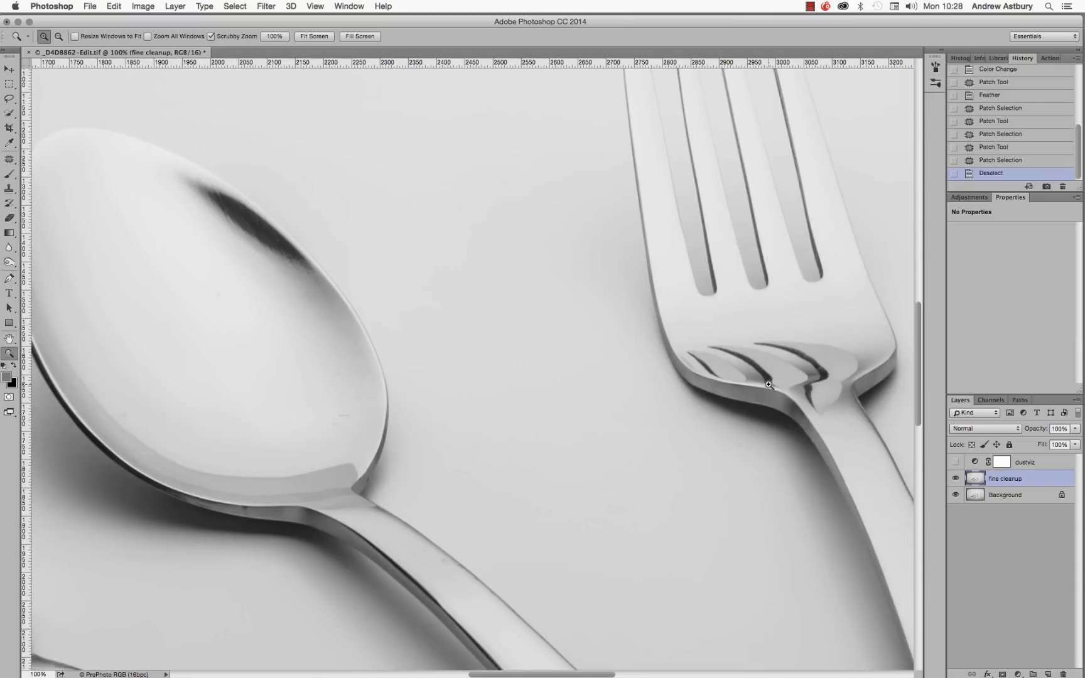
{"action": "left_click_drag", "start_coordinate": [790, 381], "coordinate": [416, 380]}
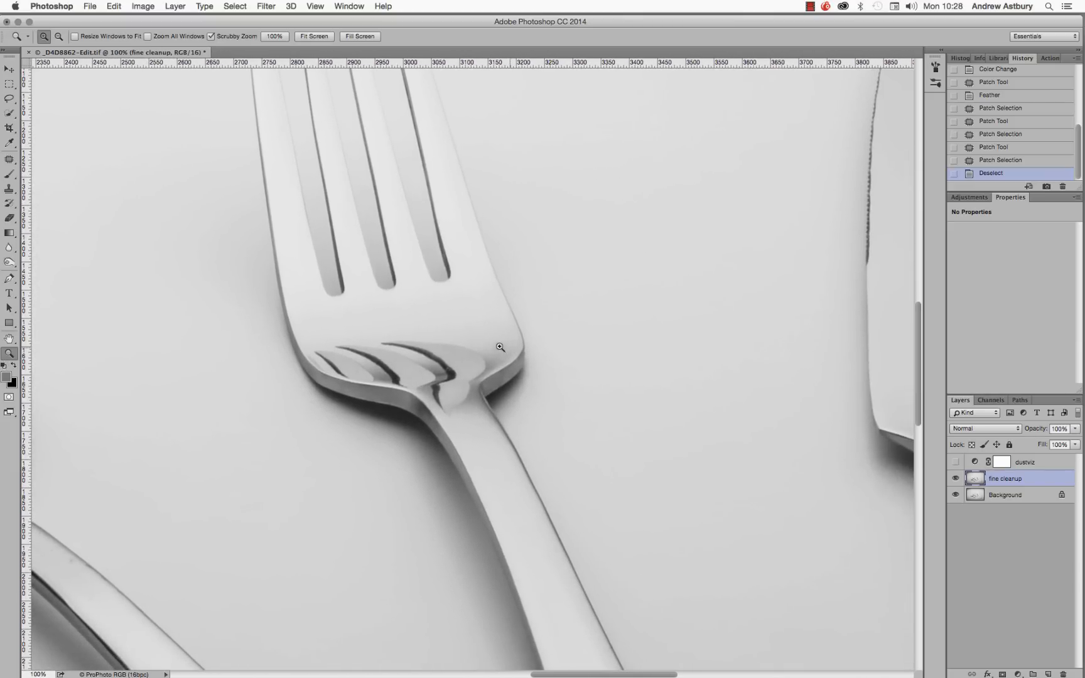
{"action": "left_click", "coordinate": [484, 360]}
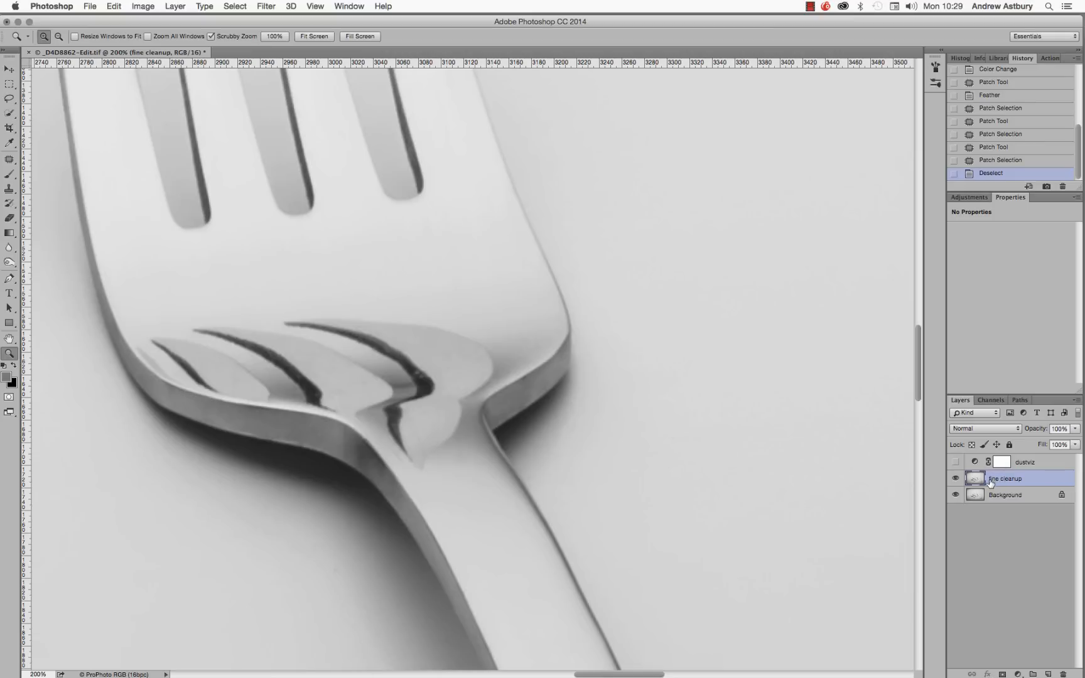
{"action": "double_click", "coordinate": [990, 483]}
{"action": "type", "text": "final image"}
{"action": "key", "text": "Return"}
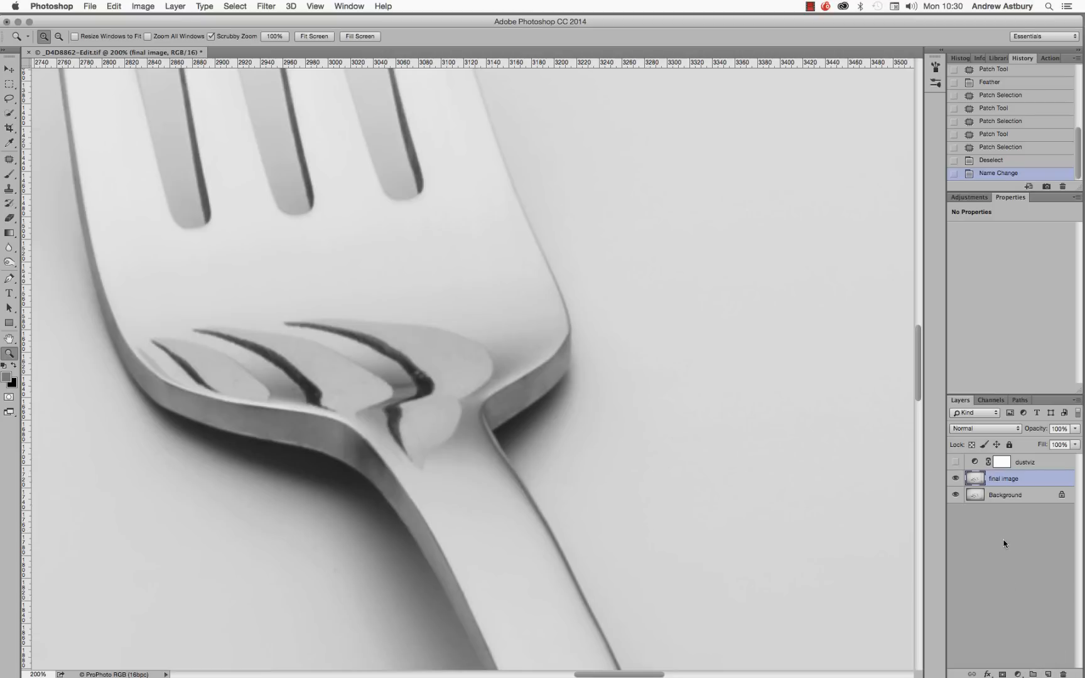
Duplicate the "final image" layer and name the copy "blur fork"
{"action": "key", "text": "ctrl+j"}
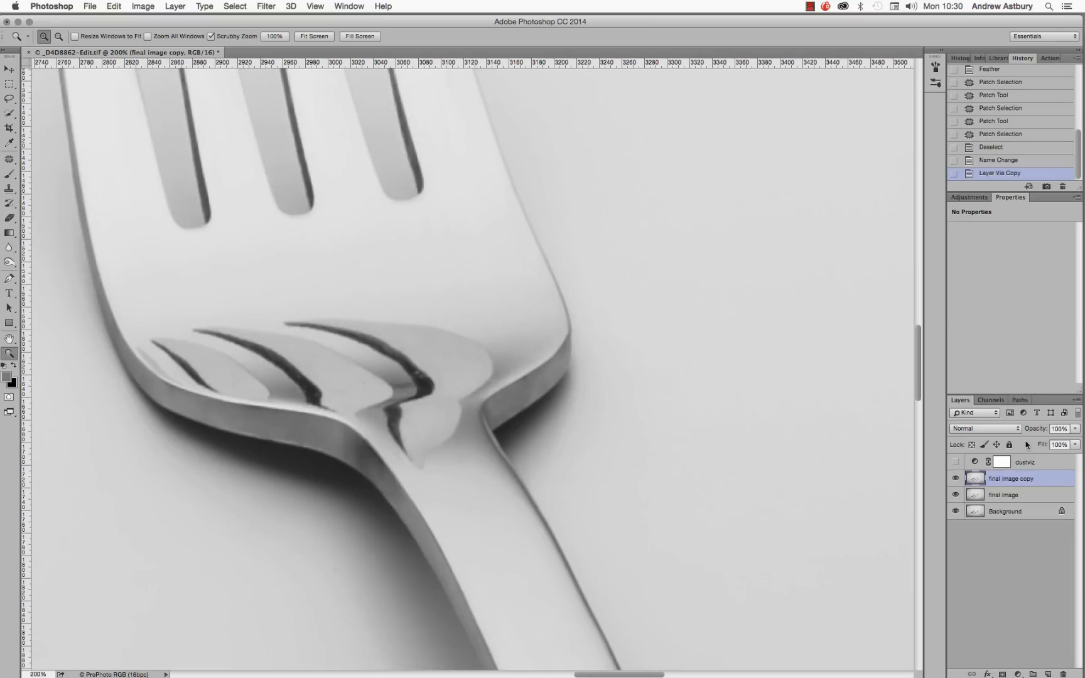
{"action": "double_click", "coordinate": [1005, 479]}
{"action": "type", "text": "b"}
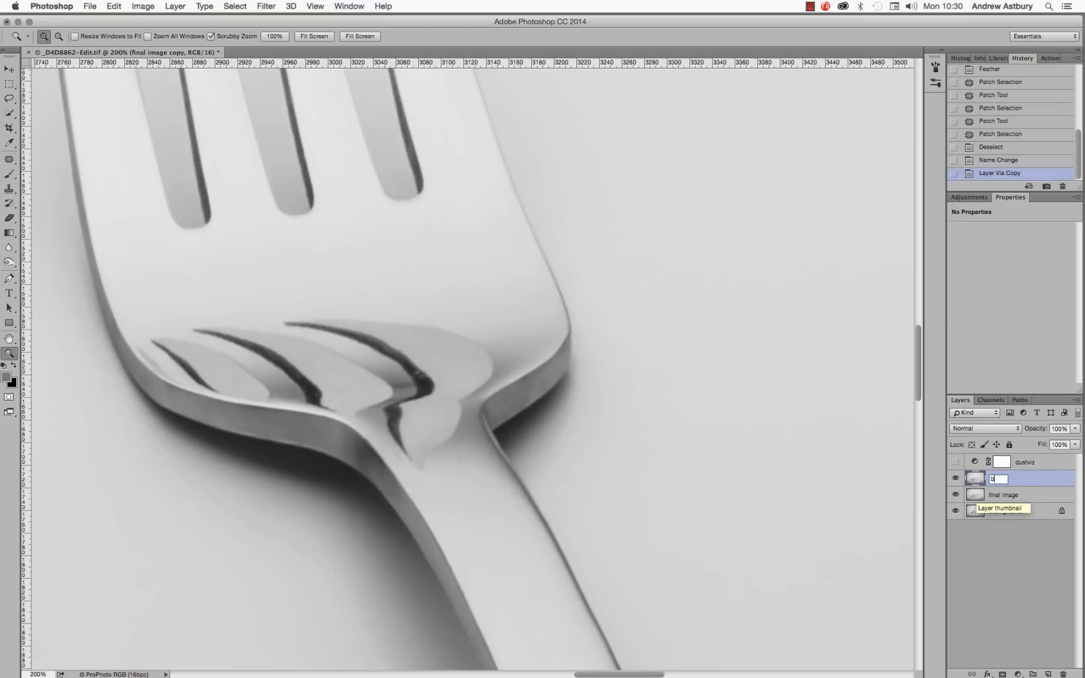
{"action": "type", "text": "lur"}
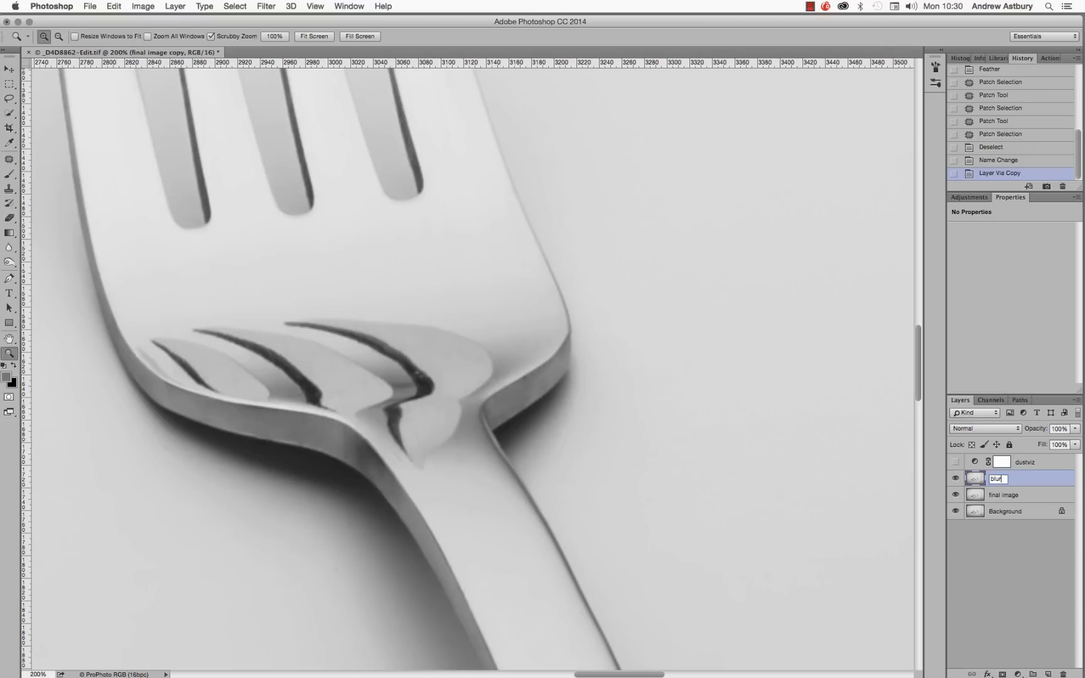
{"action": "type", "text": "1"}
{"action": "key", "text": "BackSpace"}
{"action": "type", "text": "fork"}
{"action": "key", "text": "Return"}
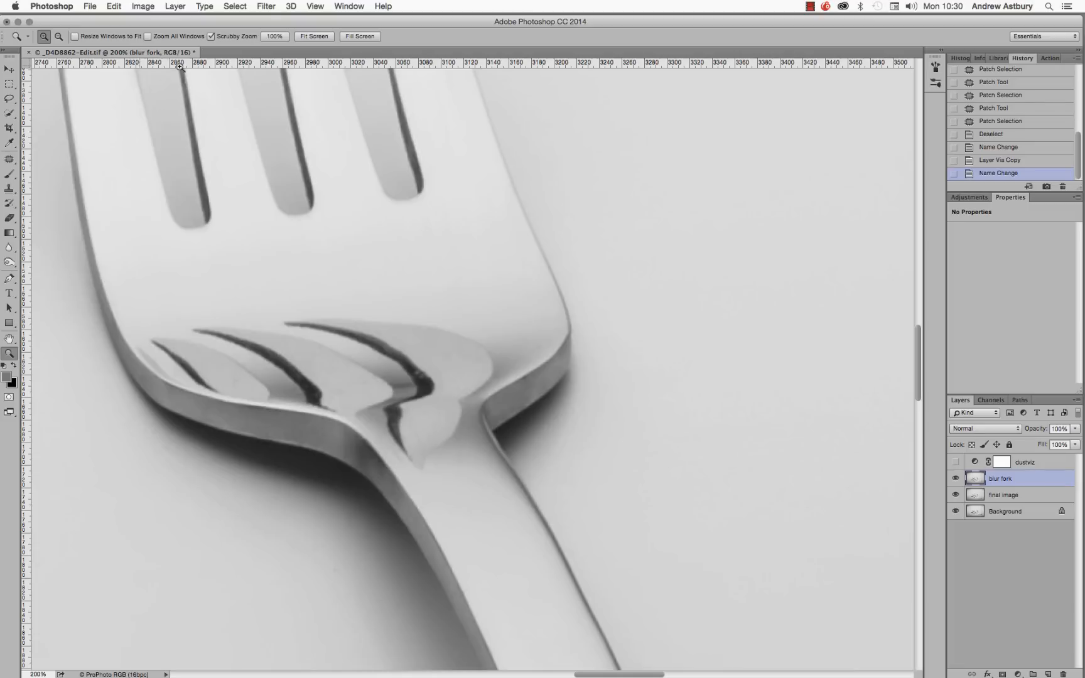
{"action": "left_click", "coordinate": [267, 7]}
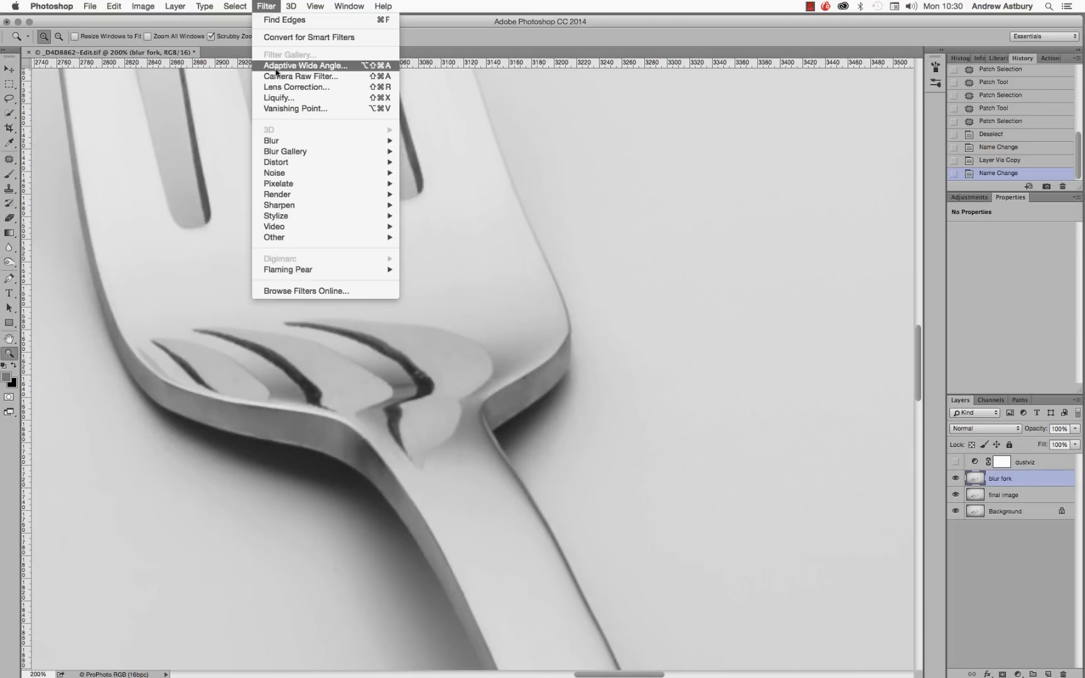
{"action": "mouse_move", "coordinate": [273, 142]}
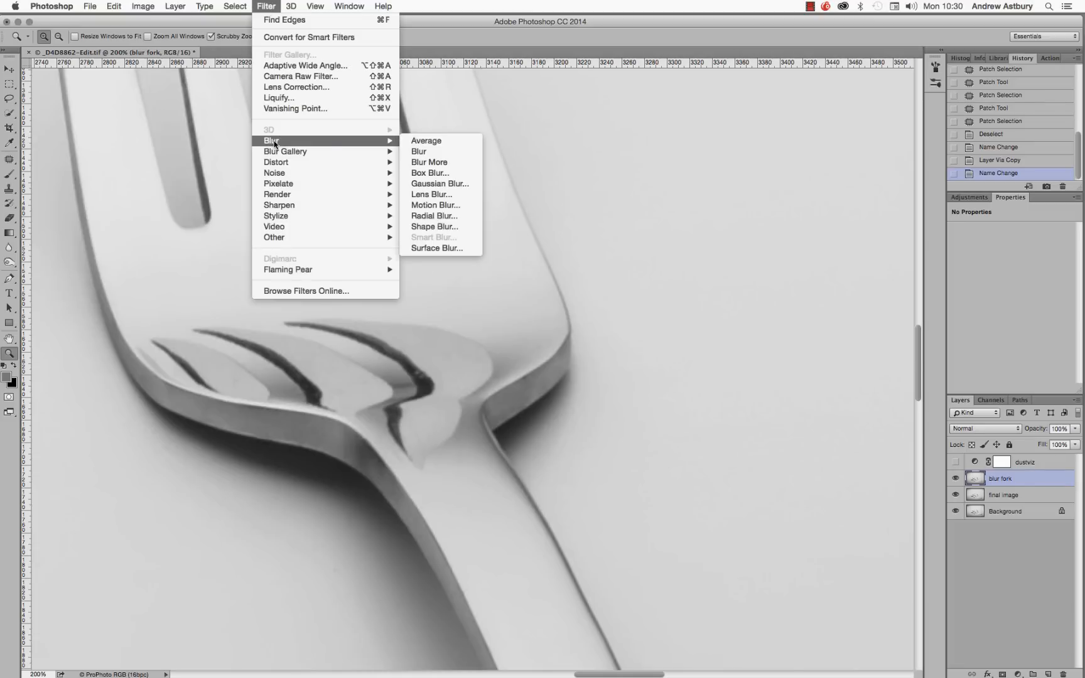
{"action": "left_click", "coordinate": [417, 183]}
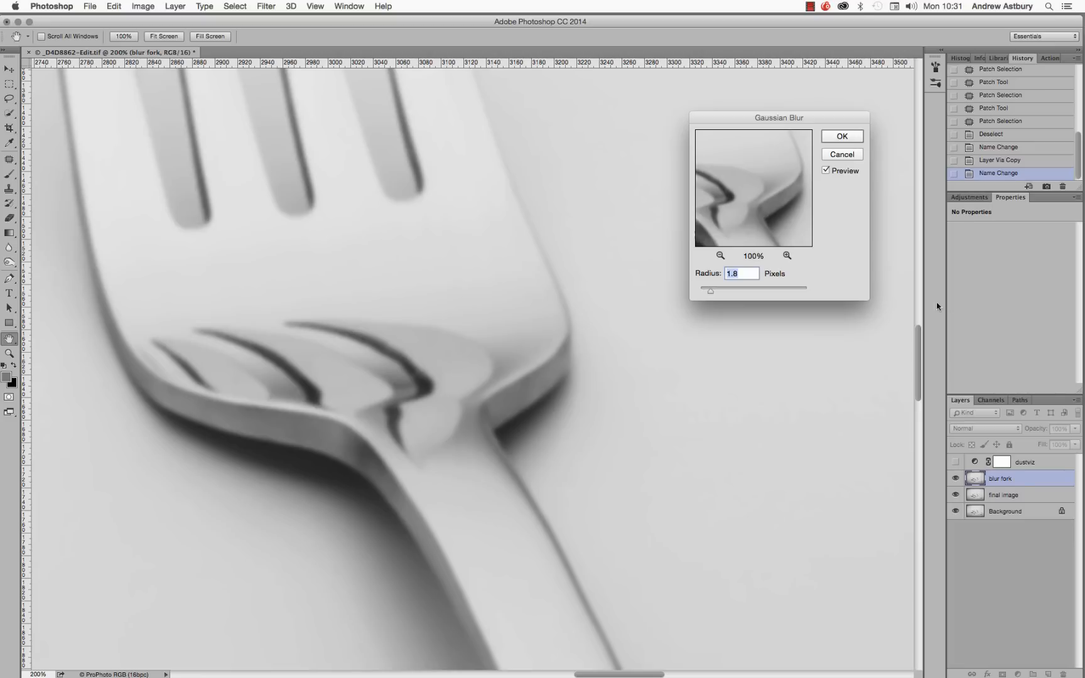
{"action": "left_click", "coordinate": [835, 155]}
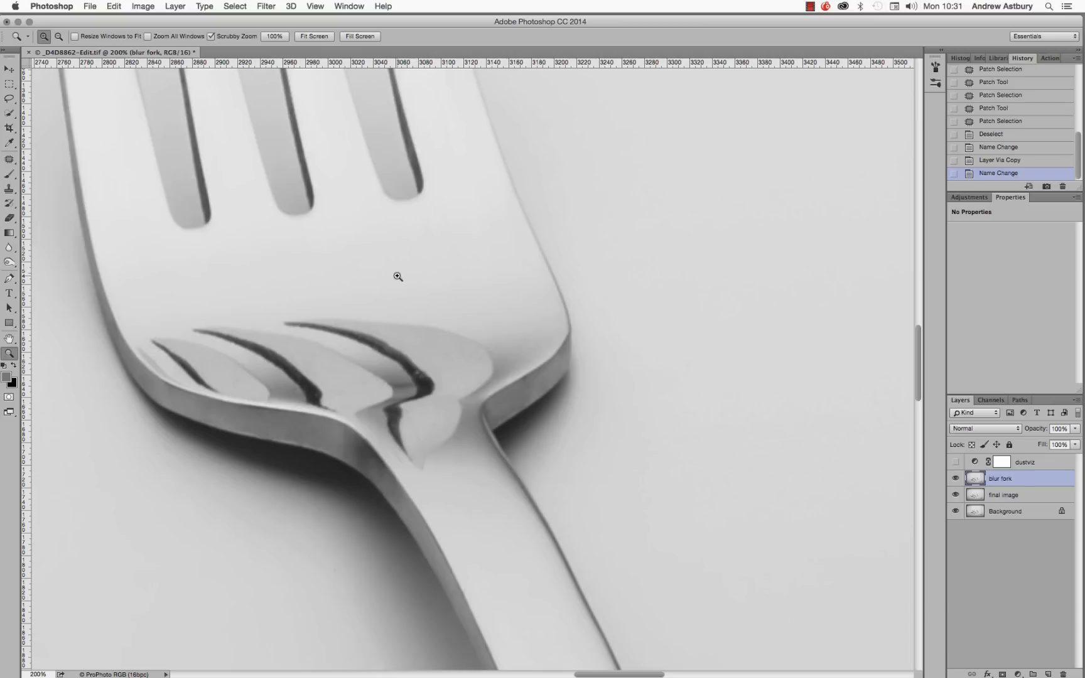
Apply a Median noise filter with a 3-pixel radius to the "blur fork" layer, comparing the fork with the preview off and on
{"action": "left_click", "coordinate": [264, 7]}
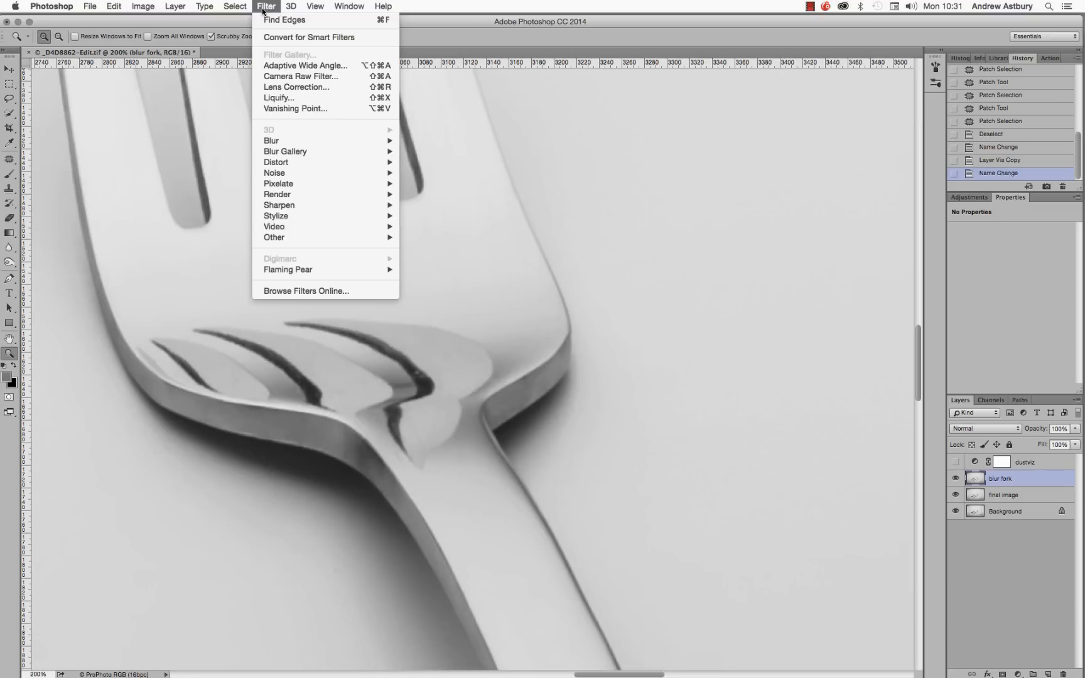
{"action": "mouse_move", "coordinate": [295, 177]}
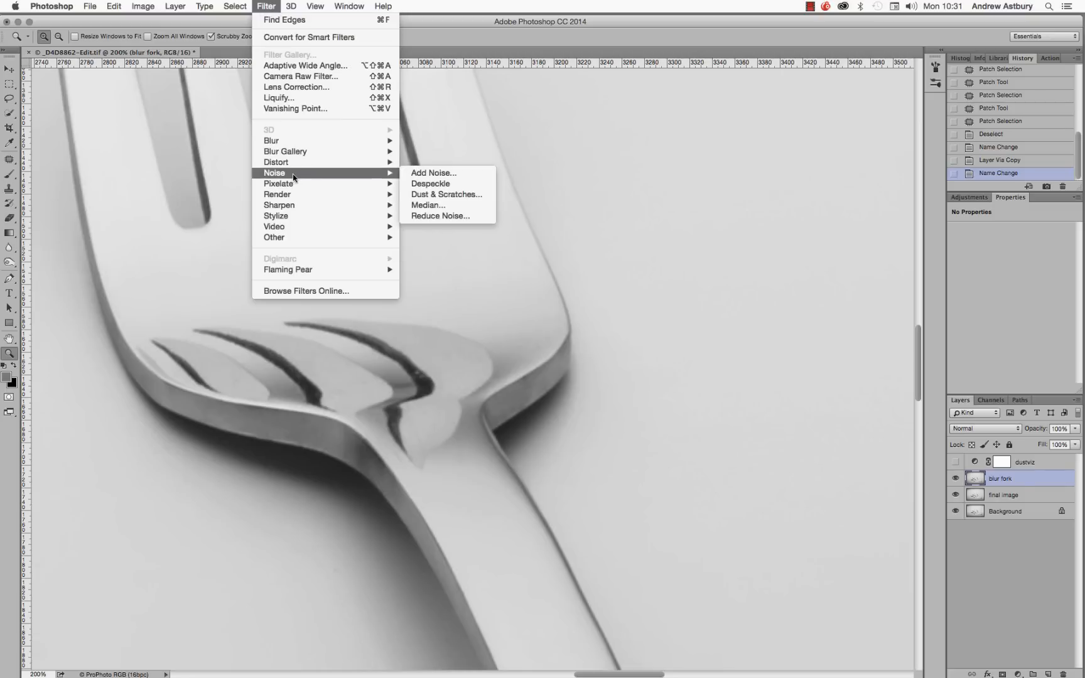
{"action": "left_click", "coordinate": [420, 207]}
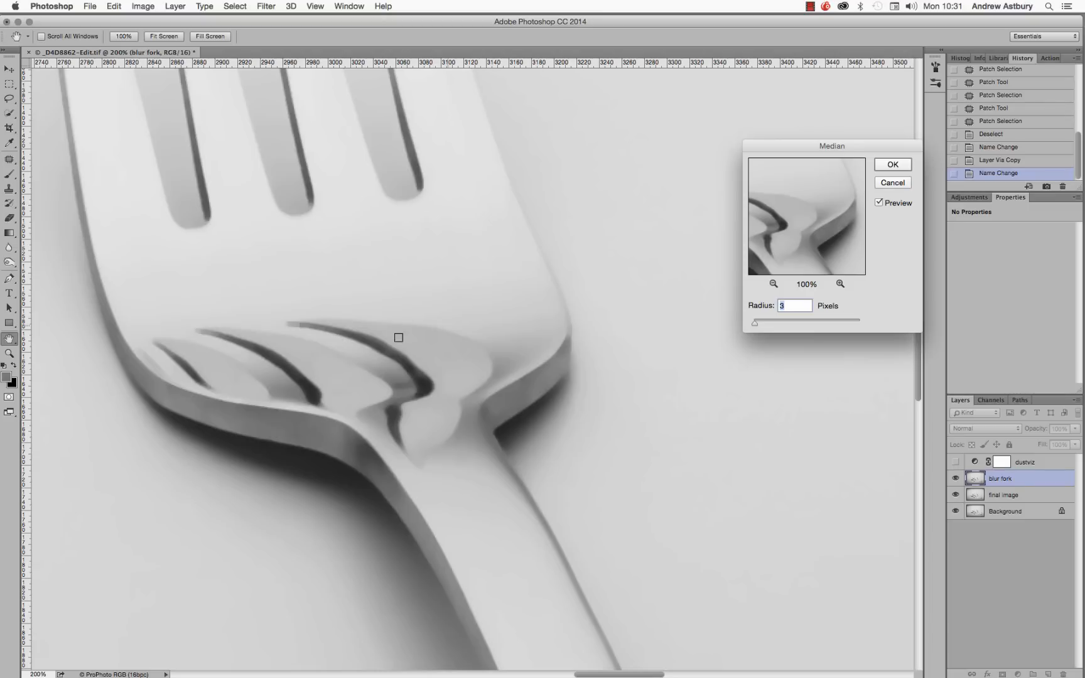
{"action": "left_click", "coordinate": [877, 202]}
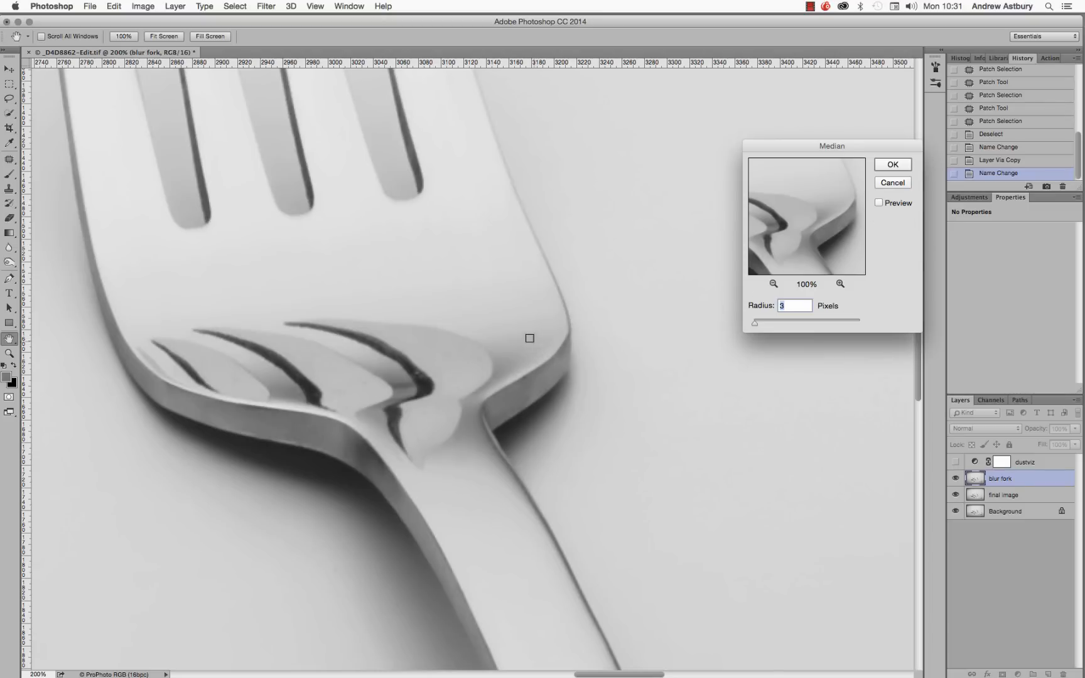
{"action": "left_click", "coordinate": [879, 202]}
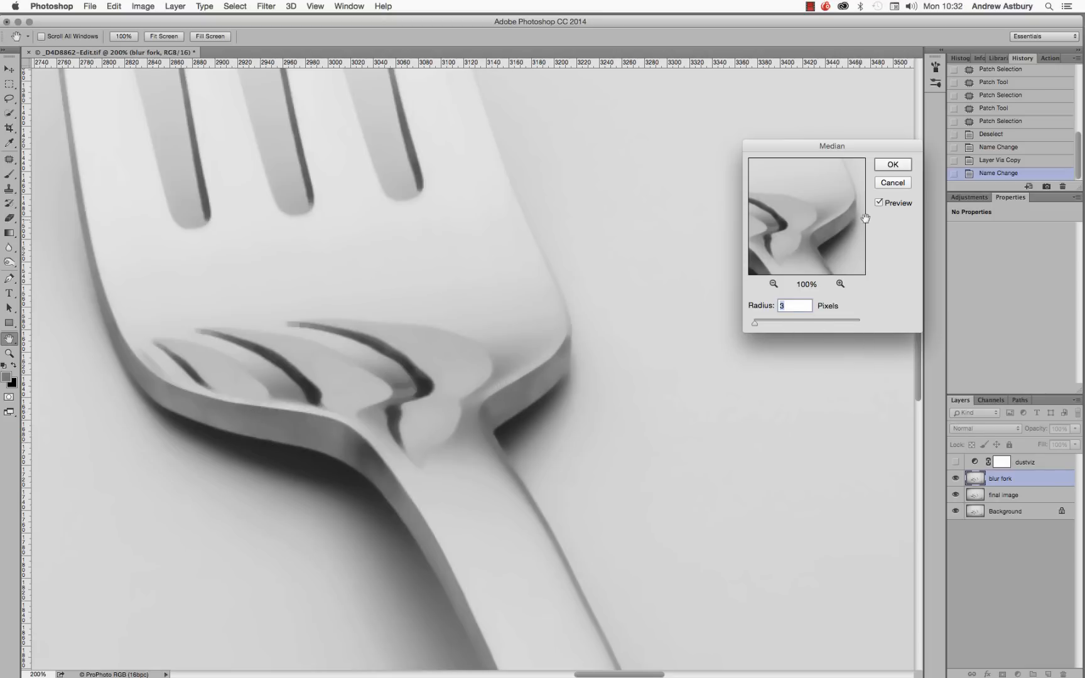
{"action": "left_click", "coordinate": [879, 203]}
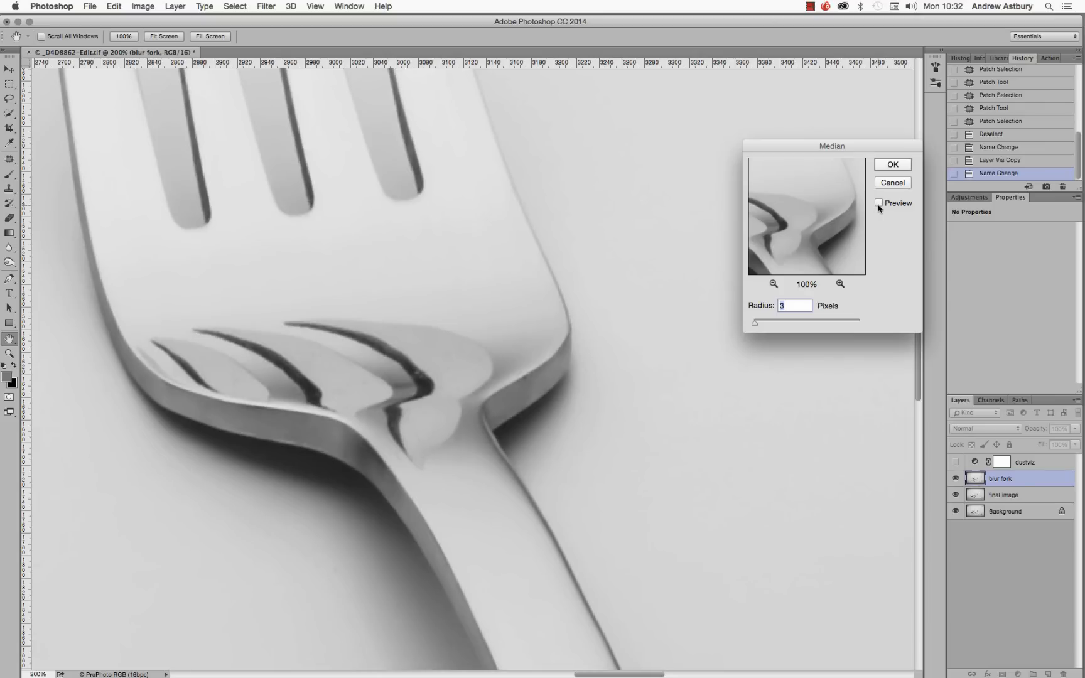
{"action": "left_click", "coordinate": [878, 203]}
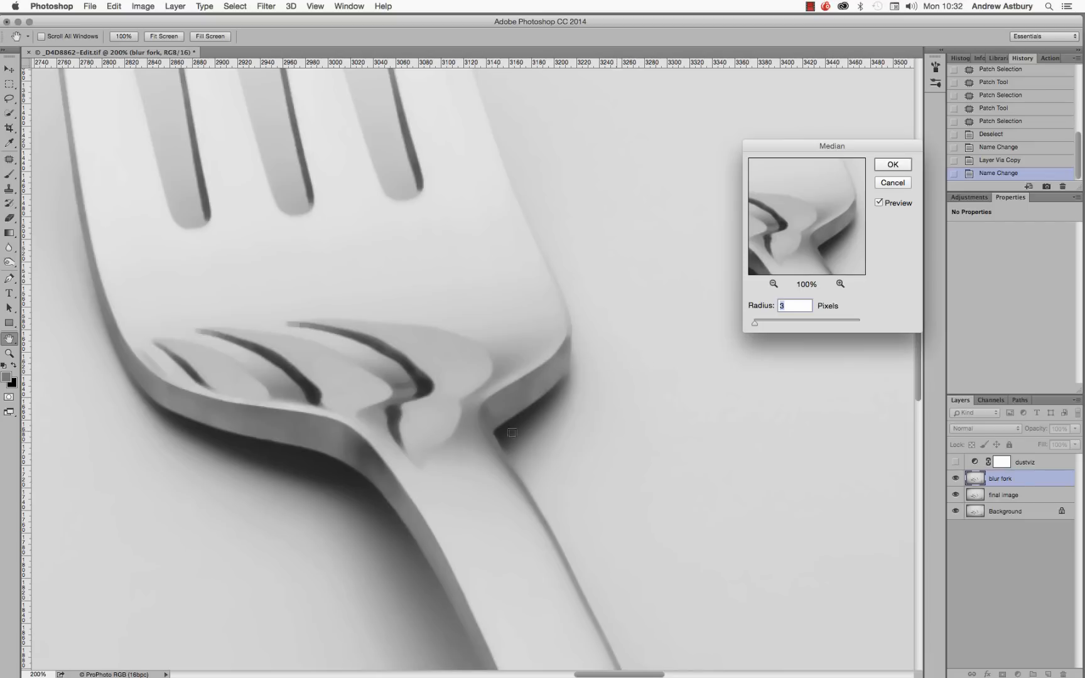
{"action": "left_click", "coordinate": [887, 165]}
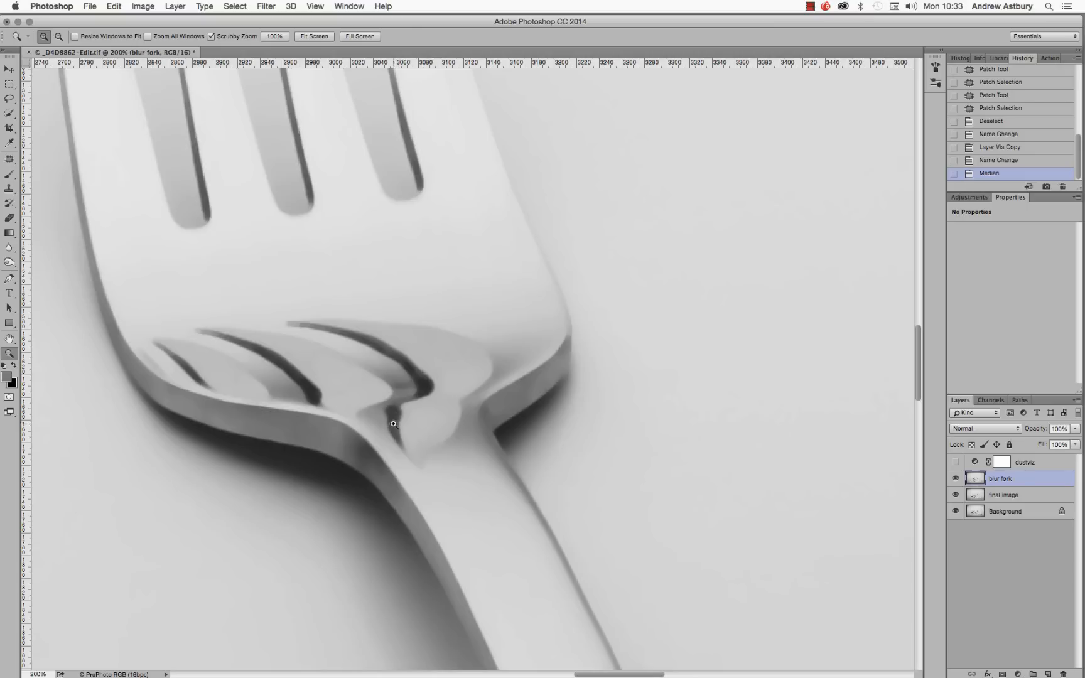
Open the Motion Blur filter for the "blur fork" layer and compare the fork with the preview off and on
{"action": "left_click", "coordinate": [268, 9]}
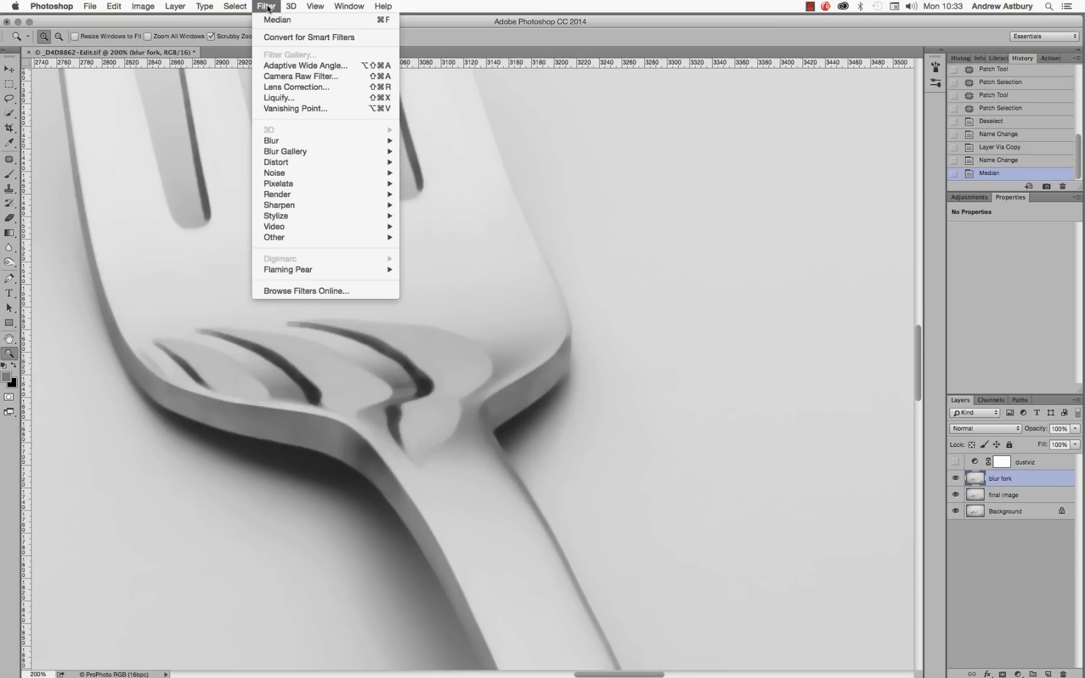
{"action": "mouse_move", "coordinate": [286, 142]}
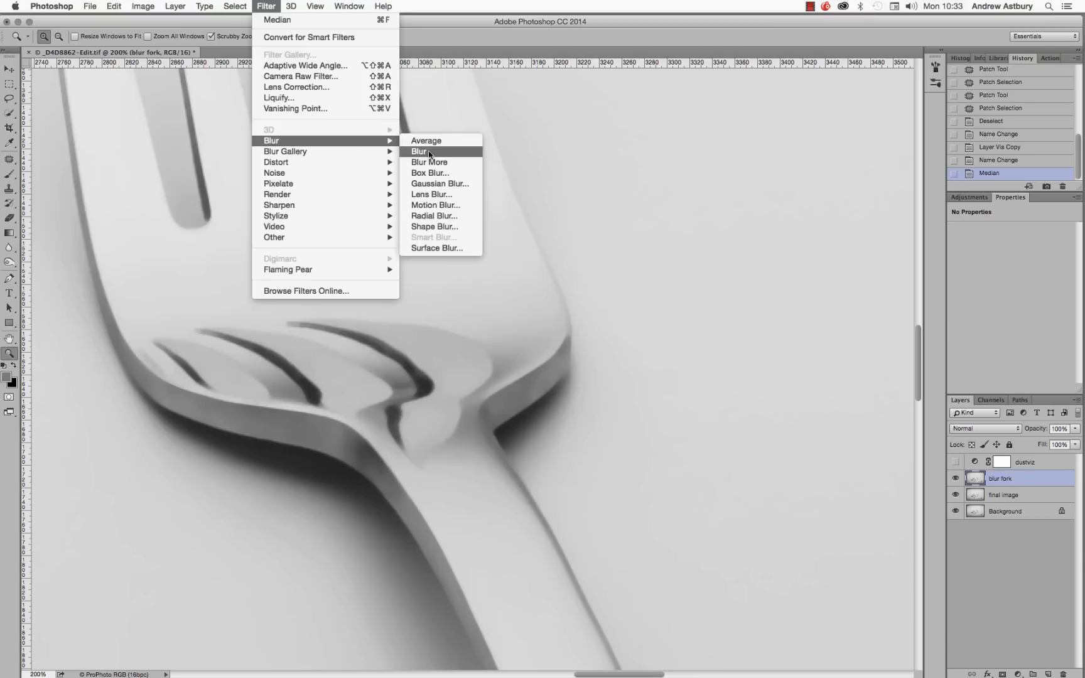
{"action": "left_click", "coordinate": [422, 207]}
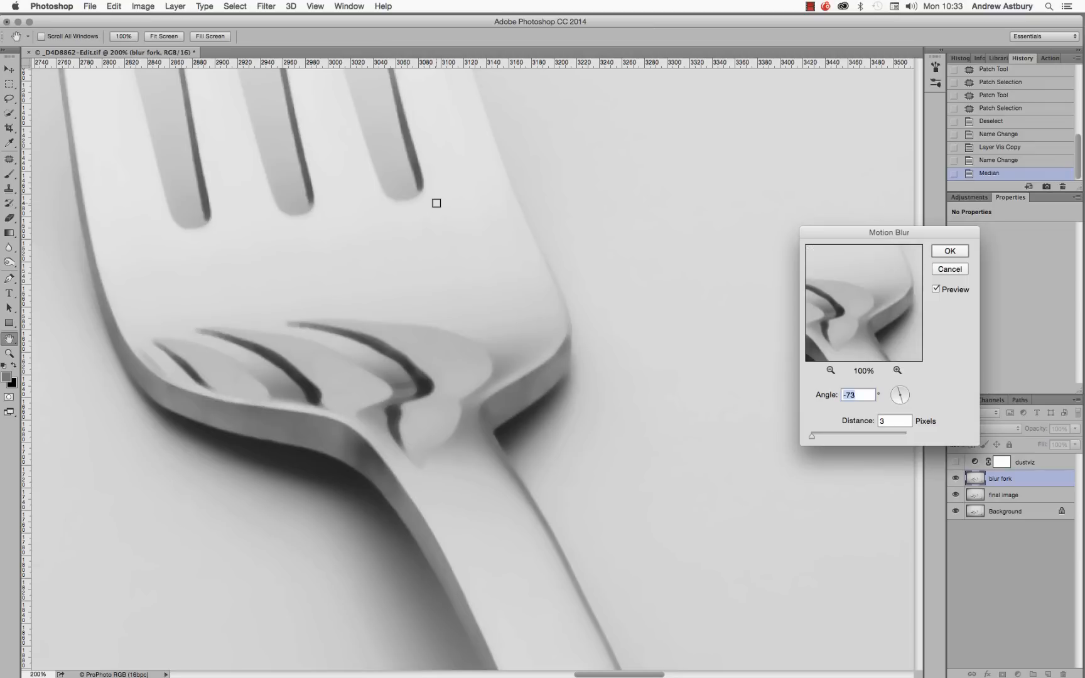
{"action": "left_click", "coordinate": [936, 289]}
{"action": "left_click", "coordinate": [936, 290]}
{"action": "left_click", "coordinate": [935, 290]}
{"action": "left_click", "coordinate": [935, 290]}
Try a Motion Blur angle of 90° and compare its effect on the fork with the preview off and on
{"action": "left_click_drag", "start_coordinate": [900, 403], "coordinate": [901, 403]}
{"action": "type", "text": "90"}
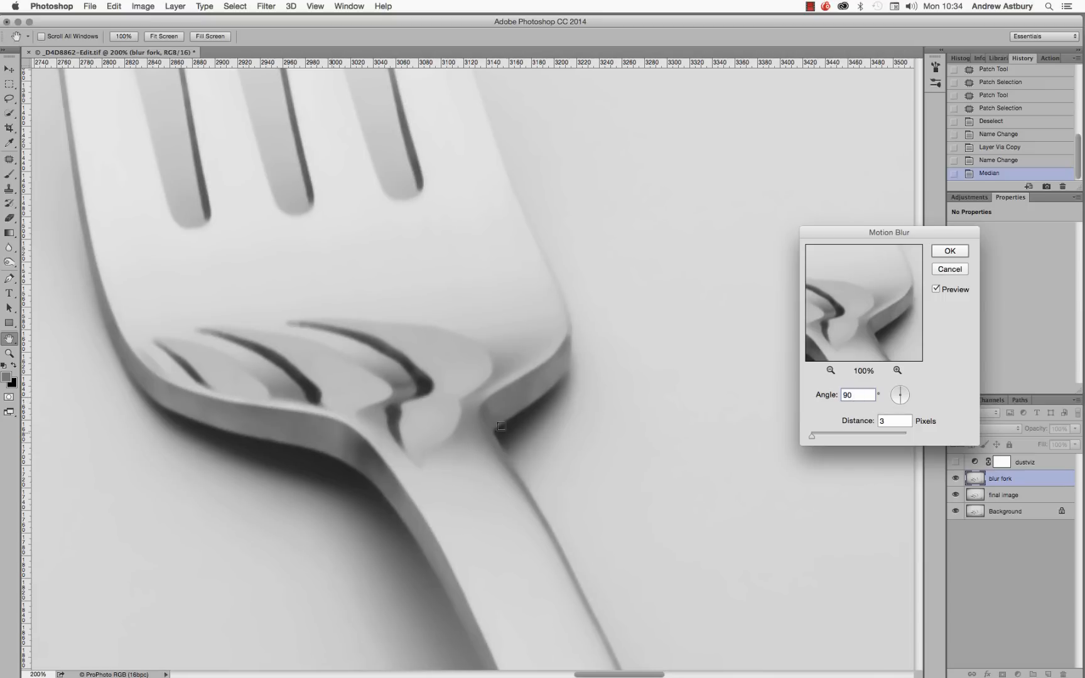
{"action": "left_click", "coordinate": [936, 290]}
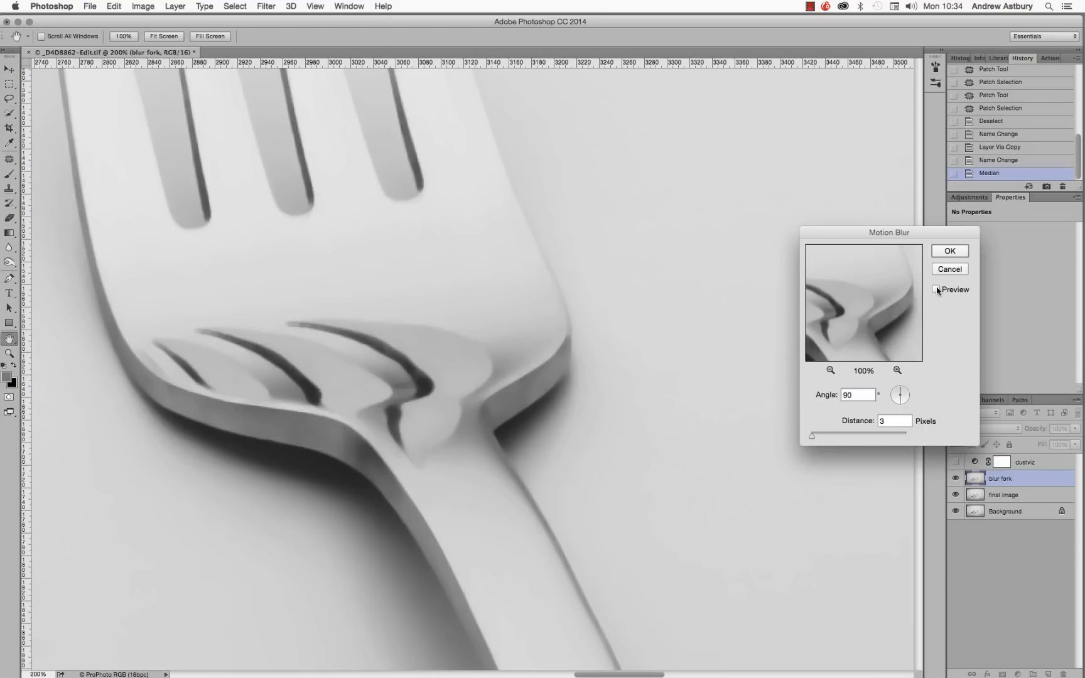
{"action": "left_click", "coordinate": [935, 290]}
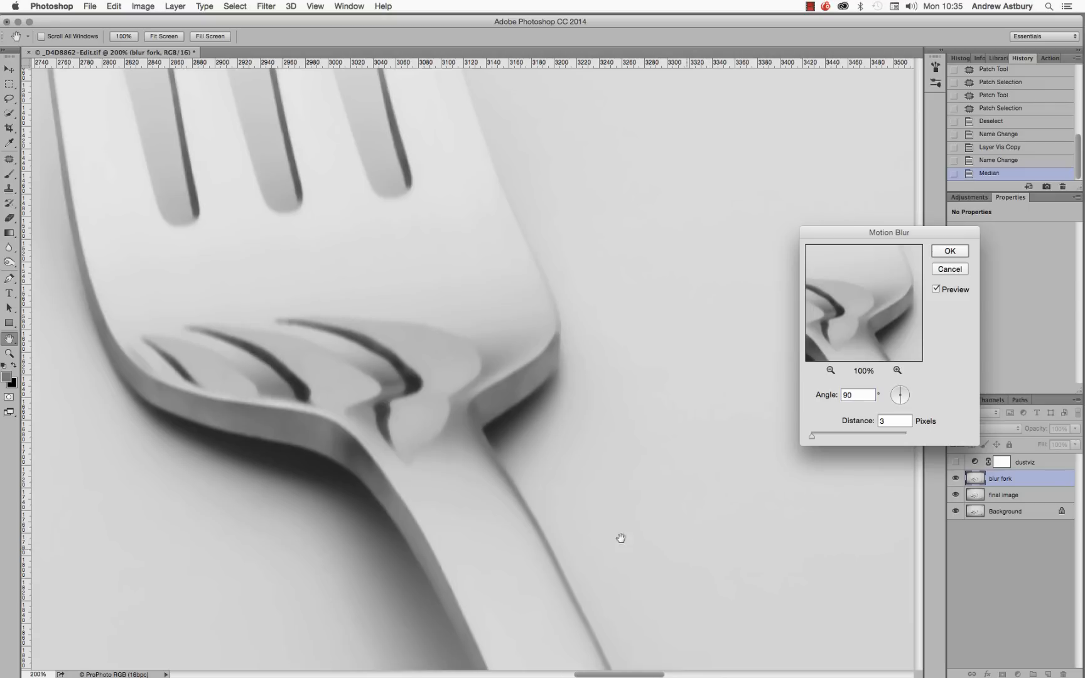
Compare the Motion Blur effect on the knife between blade and handle with the preview off and on, and return to the fork
{"action": "left_click_drag", "start_coordinate": [622, 537], "coordinate": [218, 494]}
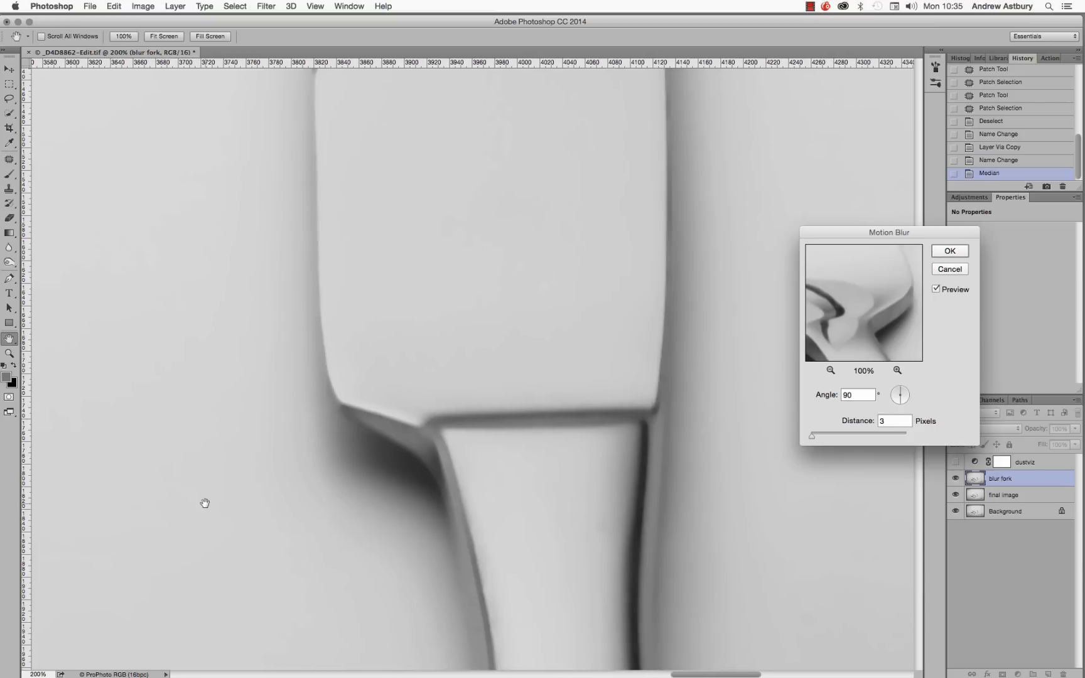
{"action": "left_click", "coordinate": [936, 290]}
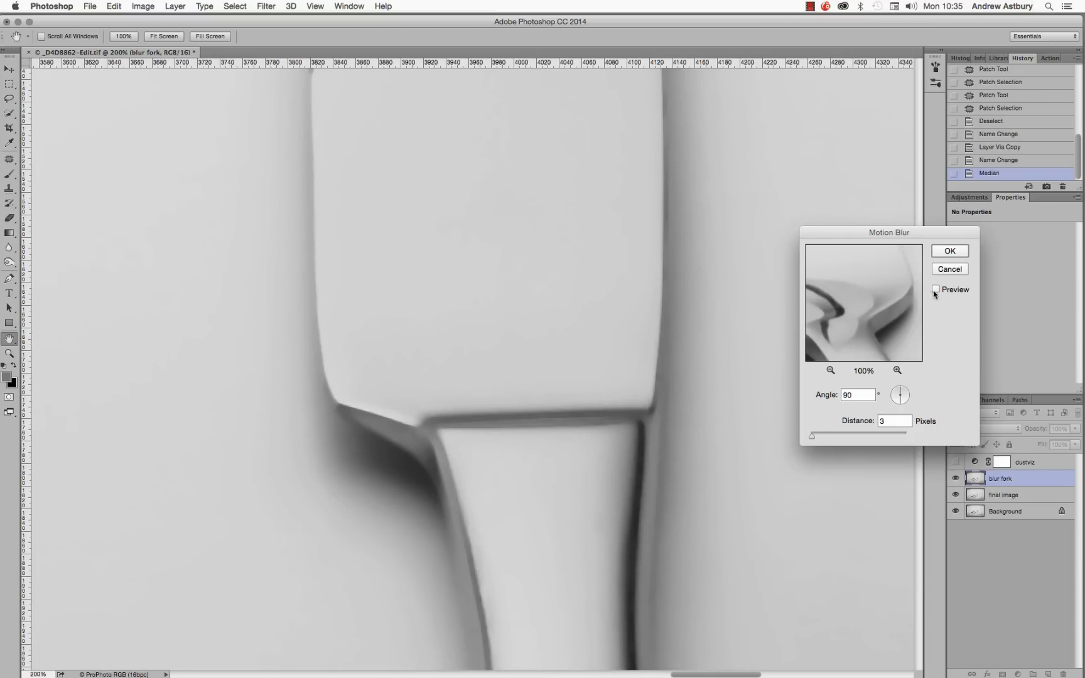
{"action": "left_click", "coordinate": [936, 291]}
{"action": "left_click", "coordinate": [934, 290]}
{"action": "left_click", "coordinate": [932, 290]}
{"action": "left_click_drag", "start_coordinate": [339, 501], "coordinate": [879, 504]}
{"action": "left_click_drag", "start_coordinate": [361, 472], "coordinate": [825, 499]}
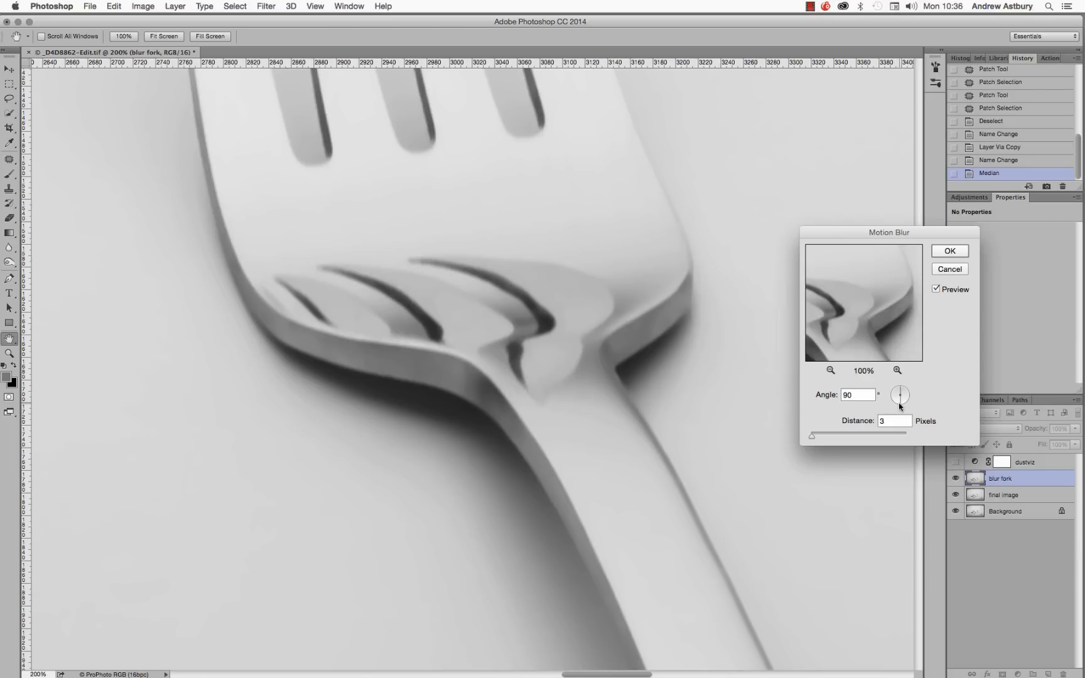
Set the Motion Blur angle to -61° with a distance of 3 pixels and apply the filter
{"action": "left_click_drag", "start_coordinate": [899, 405], "coordinate": [903, 406]}
{"action": "left_click_drag", "start_coordinate": [905, 405], "coordinate": [904, 405]}
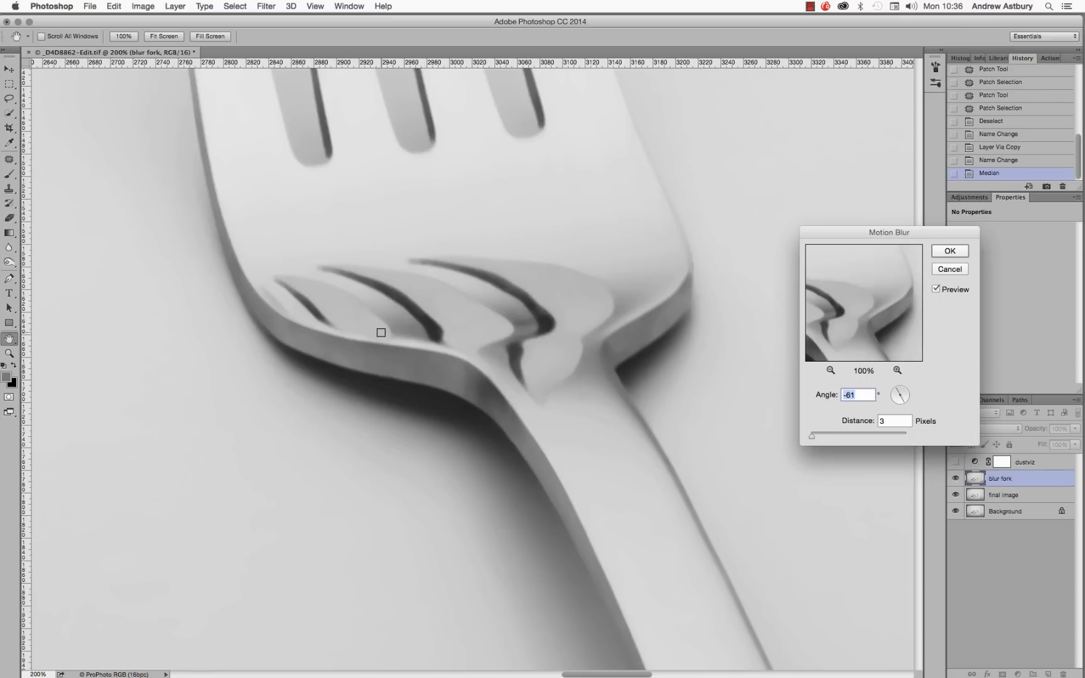
{"action": "left_click", "coordinate": [947, 253]}
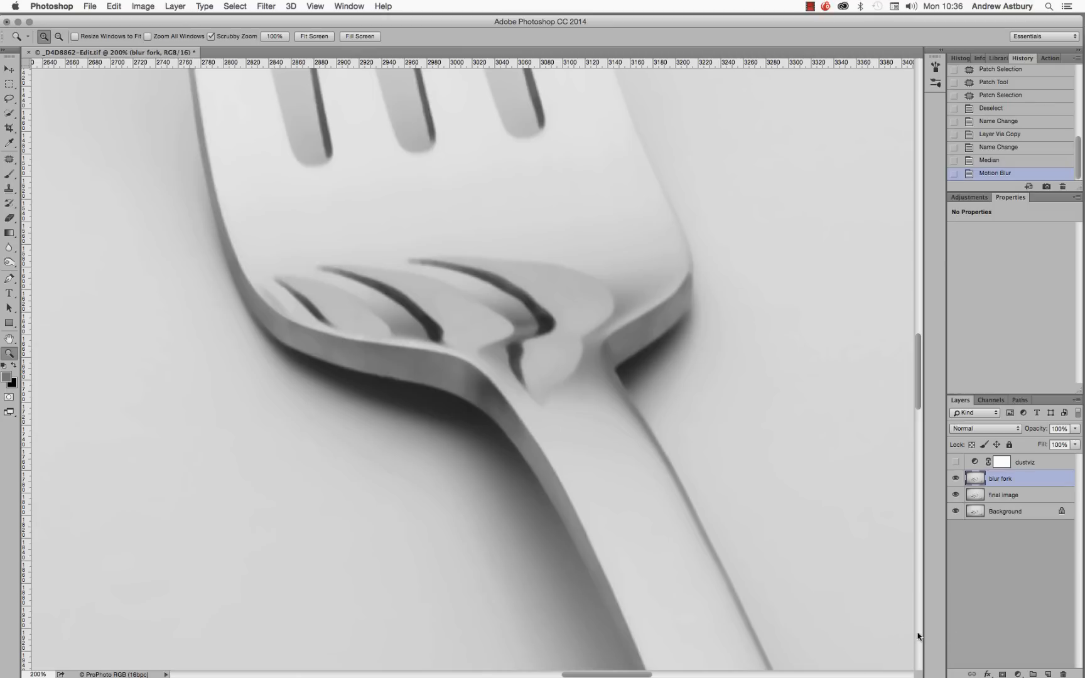
Add a black layer mask to the "blur fork" layer and activate the Brush tool for painting on it
{"action": "key", "text": "alt"}
{"action": "left_click", "coordinate": [1003, 674], "text": "alt"}
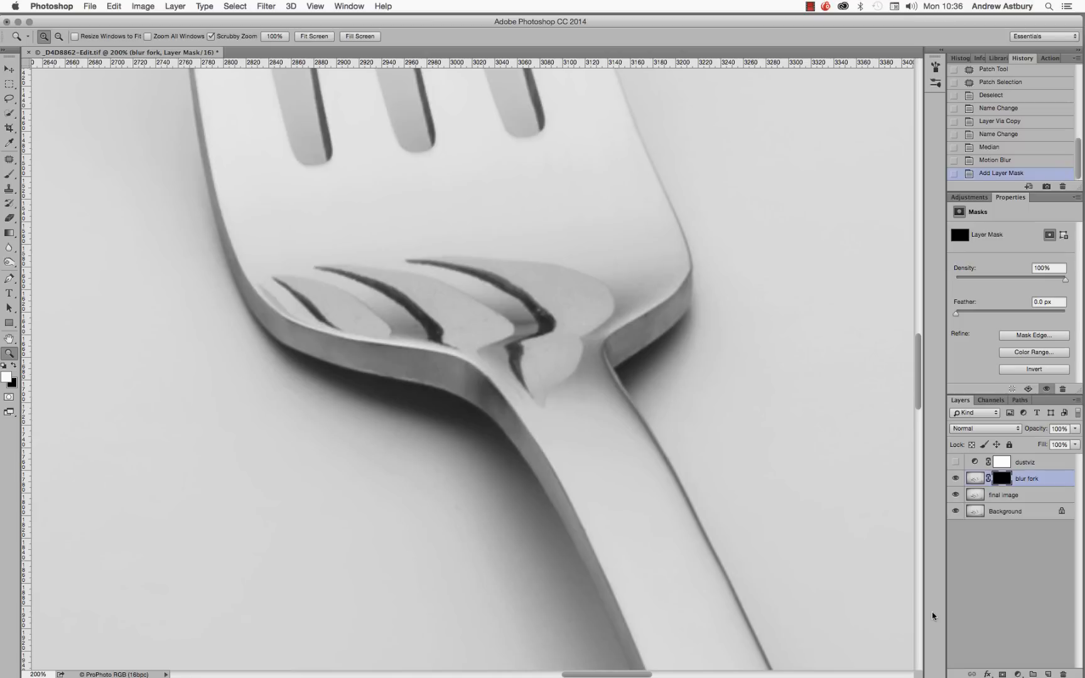
{"action": "left_click", "coordinate": [8, 177]}
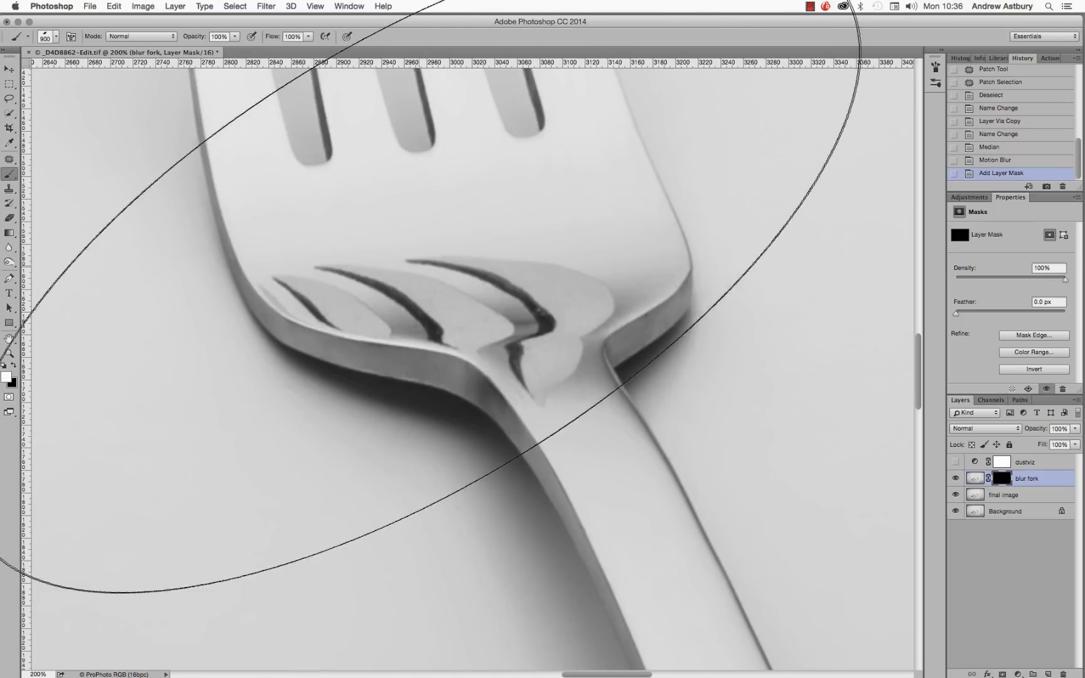
Set the mask brush to a size of 50 px, an opacity of 61% and a hardness of 85%
{"action": "key", "text": "bracketleft"}
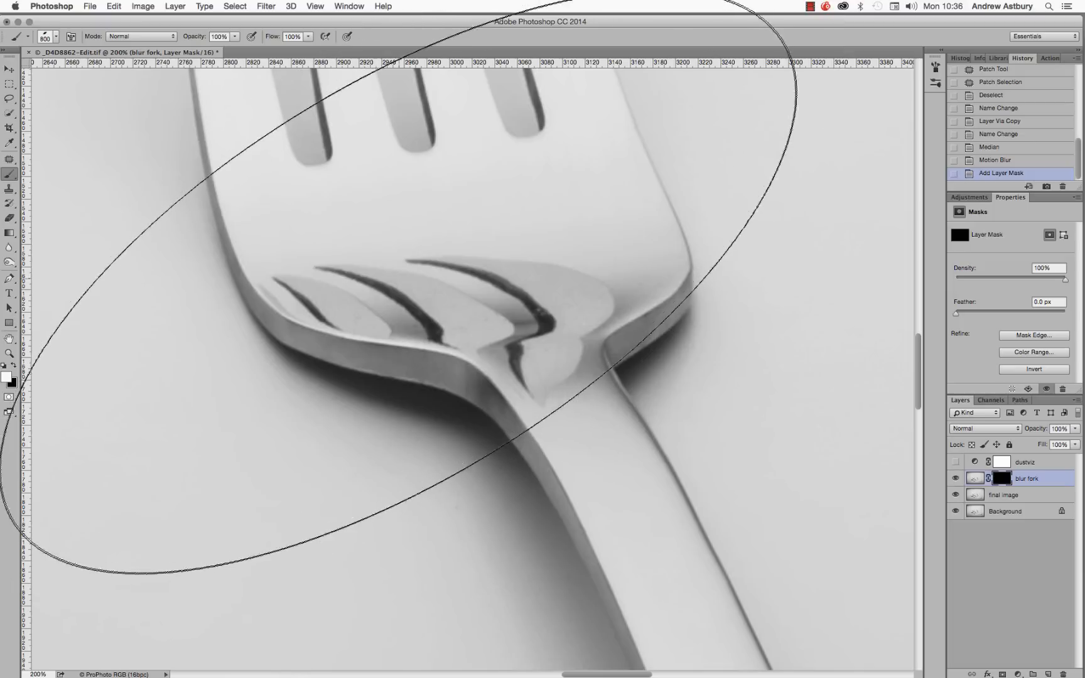
{"action": "key", "text": "bracketleft"}
{"action": "key", "text": "bracketleft"}
{"action": "key", "text": "bracketleft"}
{"action": "key", "text": "bracketleft"}
{"action": "key", "text": "bracketleft"}
{"action": "key", "text": "bracketleft"}
{"action": "key", "text": "bracketleft"}
{"action": "key", "text": "bracketleft"}
{"action": "key", "text": "bracketleft"}
{"action": "key", "text": "bracketleft"}
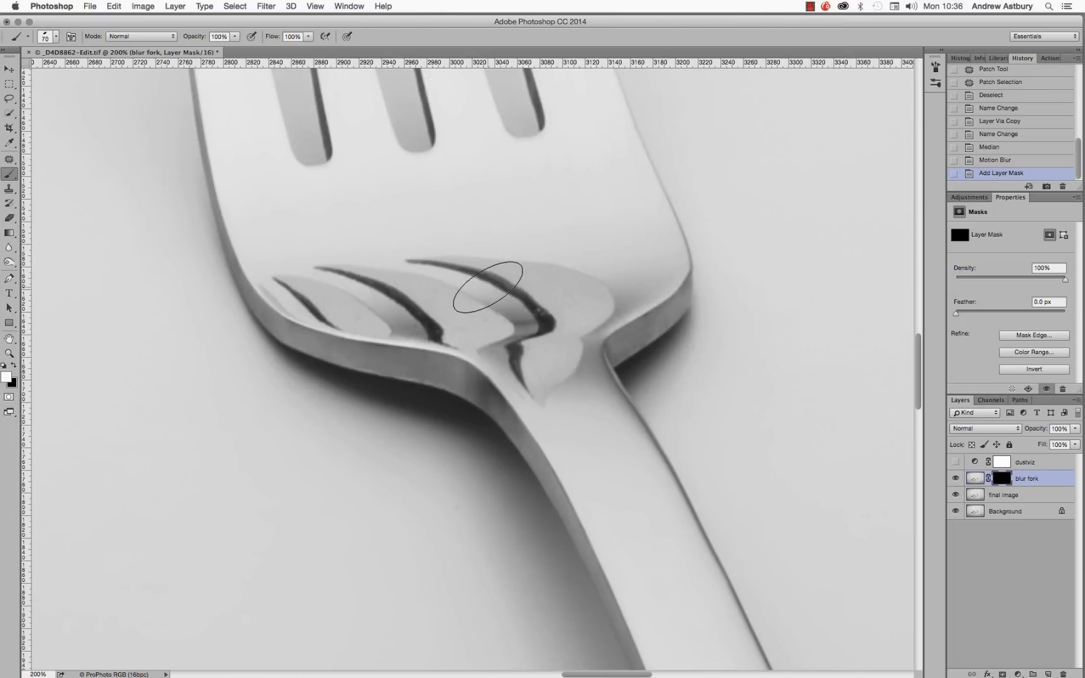
{"action": "key", "text": "bracketleft"}
{"action": "key", "text": "bracketleft"}
{"action": "left_click", "coordinate": [234, 37]}
{"action": "left_click_drag", "start_coordinate": [236, 53], "coordinate": [214, 52]}
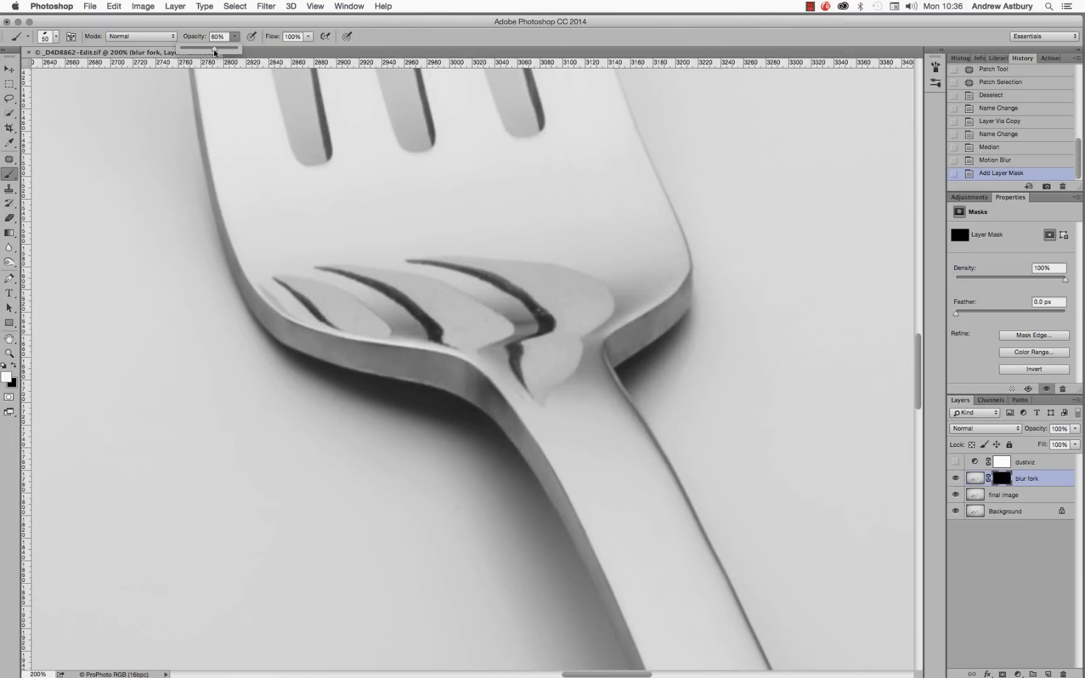
{"action": "left_click", "coordinate": [46, 38]}
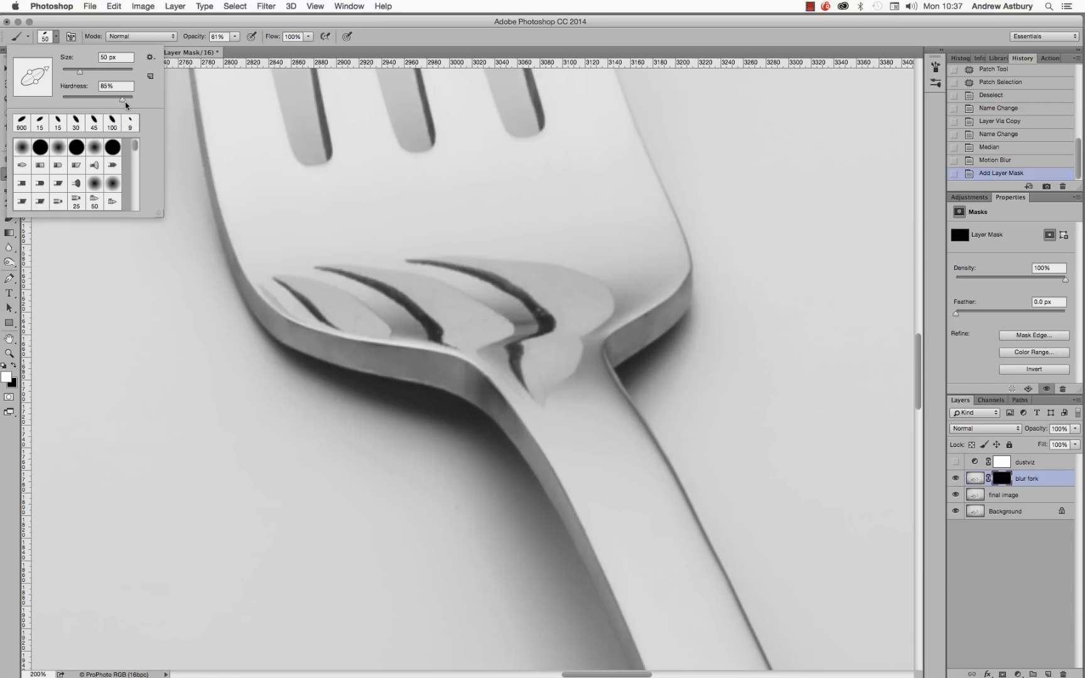
{"action": "left_click", "coordinate": [436, 39]}
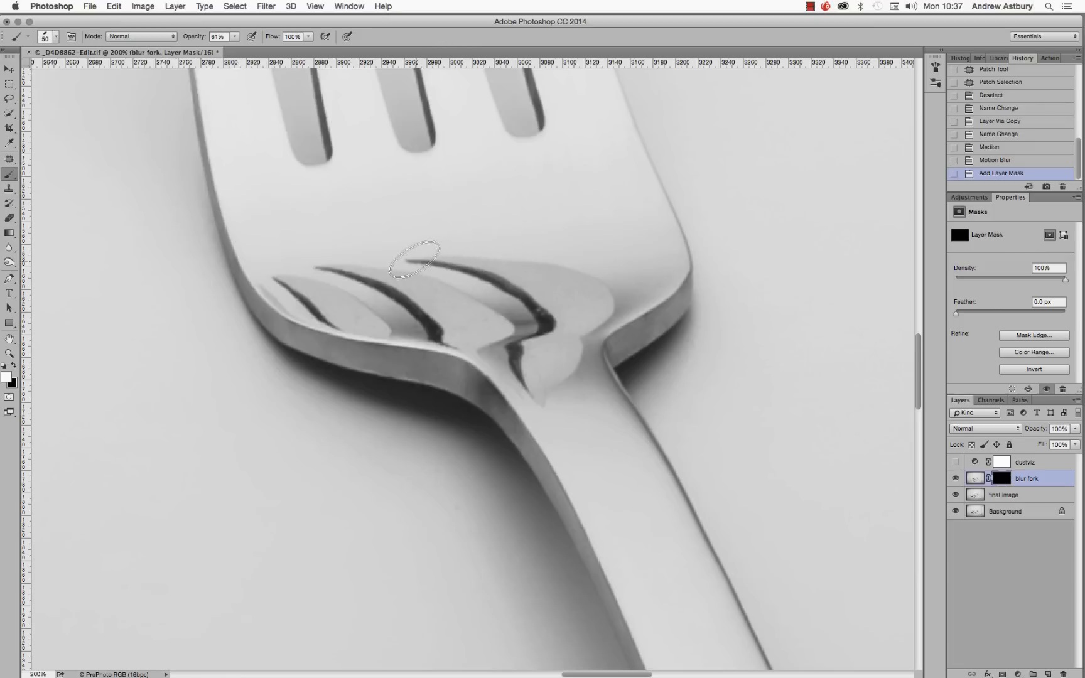
Paint white on the mask over the striped reflections at the base of the fork's head to reveal the blur
{"action": "mouse_move", "coordinate": [429, 257]}
{"action": "left_mouse_down"}
{"action": "mouse_move", "coordinate": [537, 271]}
{"action": "mouse_move", "coordinate": [474, 264]}
{"action": "mouse_move", "coordinate": [588, 296]}
{"action": "mouse_move", "coordinate": [630, 291]}
{"action": "left_mouse_up"}
{"action": "mouse_move", "coordinate": [620, 268]}
{"action": "left_mouse_down"}
{"action": "mouse_move", "coordinate": [638, 283]}
{"action": "mouse_move", "coordinate": [638, 257]}
{"action": "mouse_move", "coordinate": [651, 282]}
{"action": "mouse_move", "coordinate": [597, 306]}
{"action": "left_mouse_up"}
{"action": "mouse_move", "coordinate": [518, 266]}
{"action": "left_mouse_down"}
{"action": "mouse_move", "coordinate": [595, 311]}
{"action": "mouse_move", "coordinate": [541, 348]}
{"action": "left_mouse_up"}
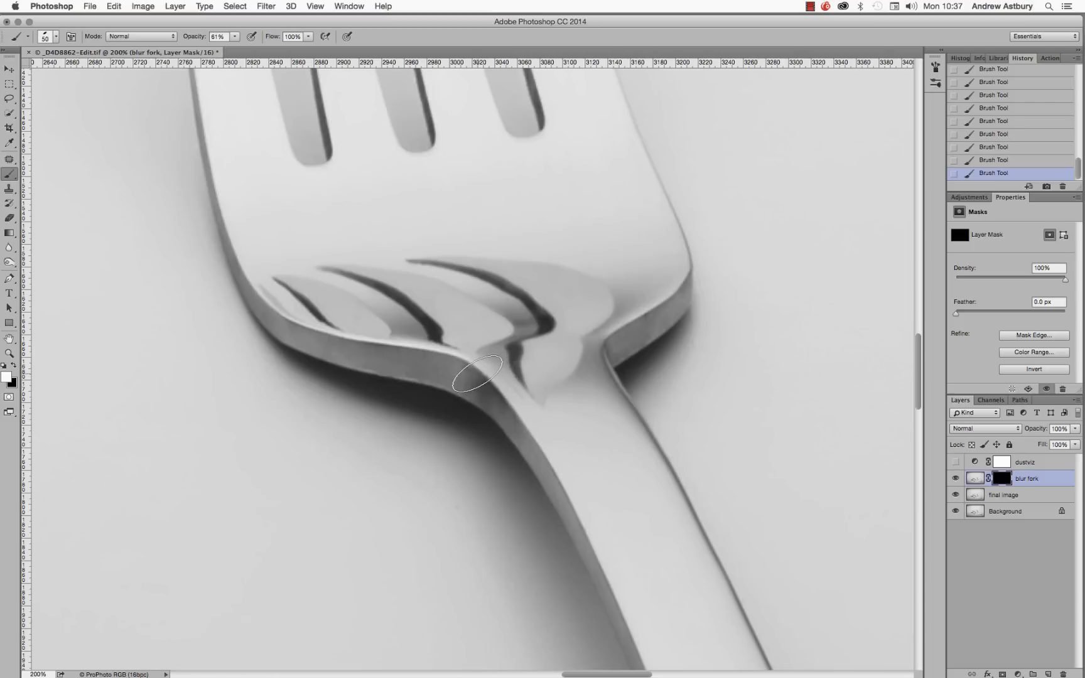
Reduce the brush to 10 px, angle its tip to the metal edge and paint the blur in along the neck's dark side
{"action": "key", "text": "bracketleft"}
{"action": "key", "text": "bracketleft"}
{"action": "key", "text": "bracketleft"}
{"action": "key", "text": "bracketleft"}
{"action": "key", "text": "bracketleft"}
{"action": "key", "text": "bracketleft"}
{"action": "key", "text": "bracketleft"}
{"action": "left_click", "coordinate": [393, 367], "text": "super"}
{"action": "left_click", "coordinate": [392, 368], "text": "super"}
{"action": "left_click", "coordinate": [393, 368], "text": "super"}
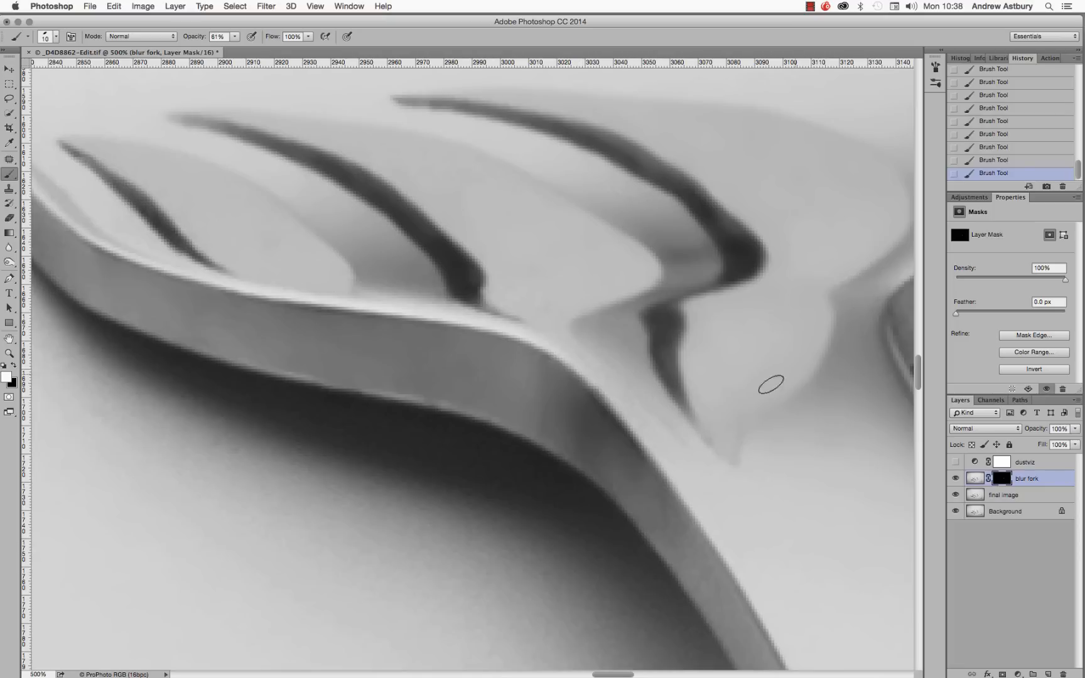
{"action": "left_click", "coordinate": [55, 36]}
{"action": "left_click_drag", "start_coordinate": [50, 74], "coordinate": [43, 89]}
{"action": "key", "text": "Return"}
{"action": "left_click_drag", "start_coordinate": [685, 564], "coordinate": [486, 244]}
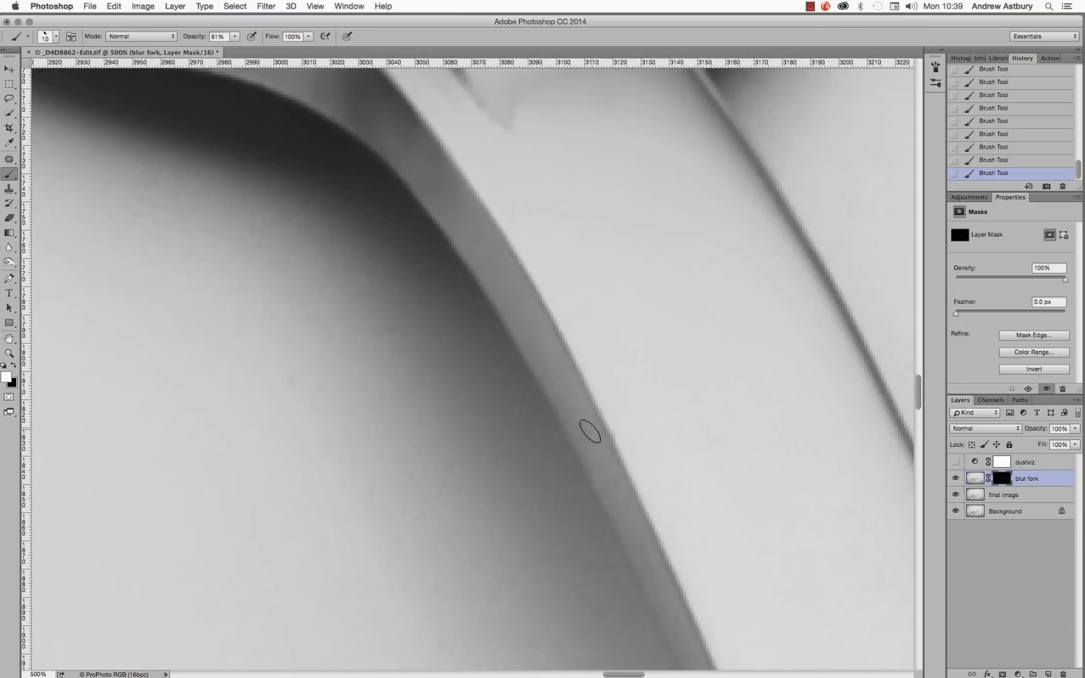
Adjust the brush tip angle and paint the blur in along the shadowed side of the fork's upper handle
{"action": "left_click", "coordinate": [47, 37]}
{"action": "left_click_drag", "start_coordinate": [44, 87], "coordinate": [41, 90]}
{"action": "left_click", "coordinate": [597, 476]}
{"action": "left_click_drag", "start_coordinate": [658, 579], "coordinate": [494, 210]}
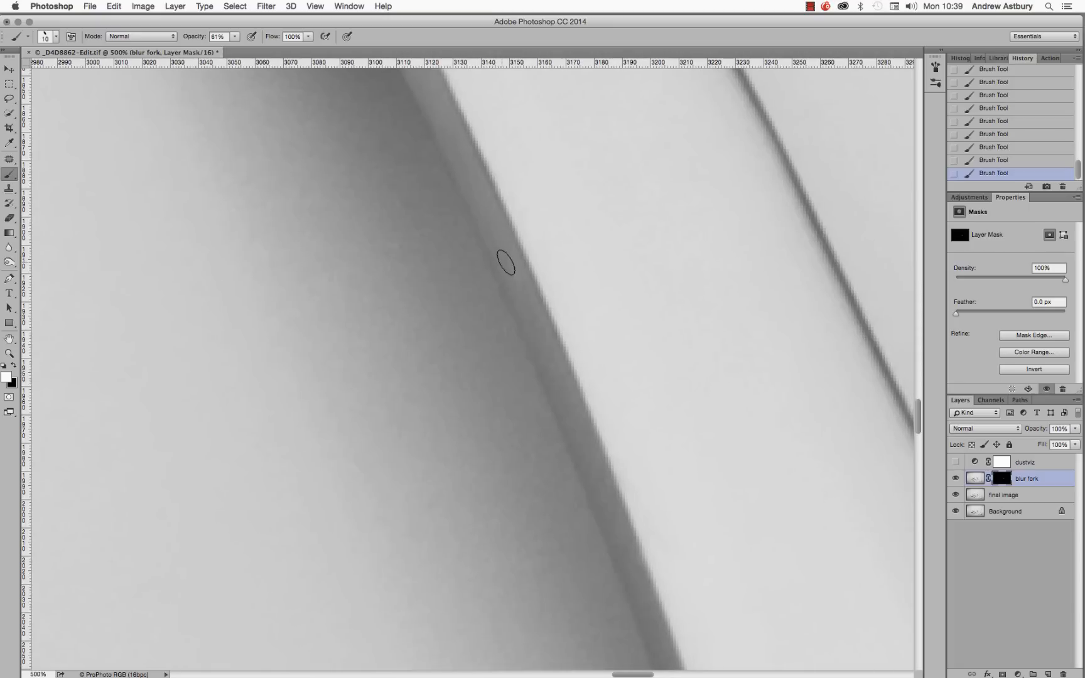
{"action": "left_click_drag", "start_coordinate": [600, 503], "coordinate": [445, 201]}
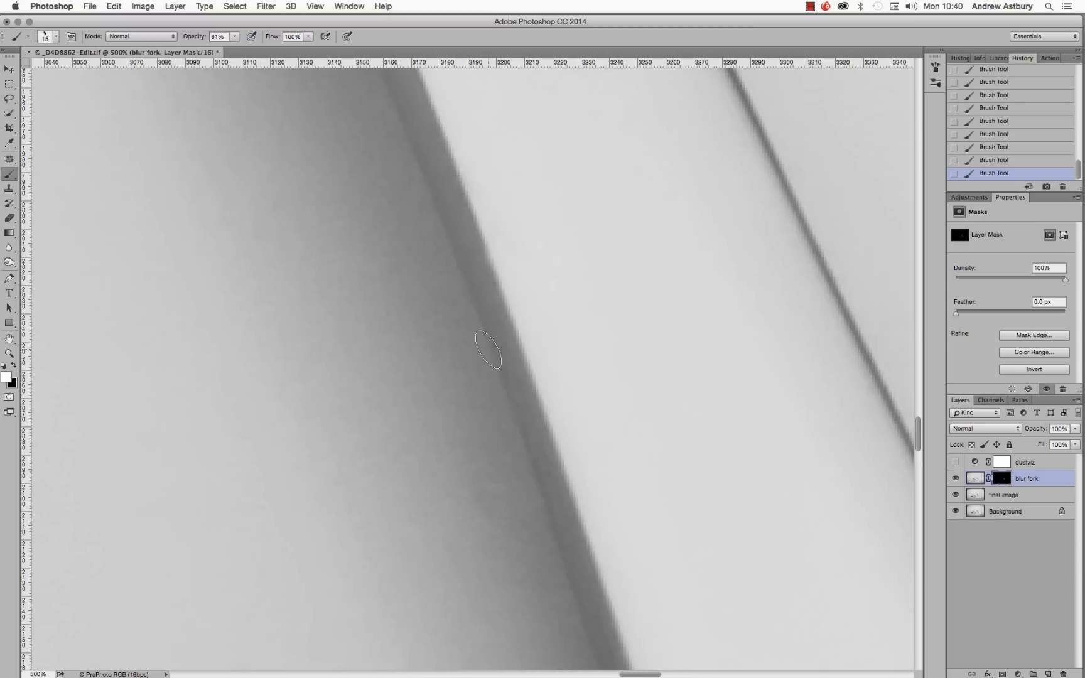
Match the 15 px brush tip's angle to the edge and paint the blur in down the middle of the handle's shadowed side
{"action": "left_click", "coordinate": [56, 37]}
{"action": "key", "text": "Return"}
{"action": "left_click_drag", "start_coordinate": [572, 545], "coordinate": [424, 221]}
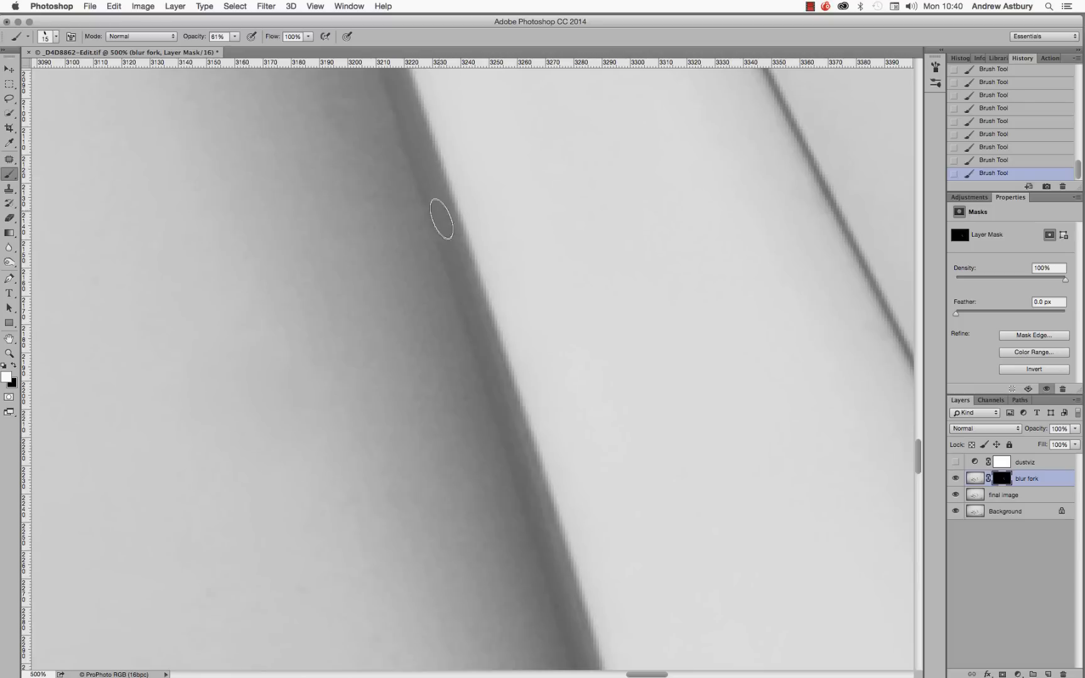
{"action": "left_click_drag", "start_coordinate": [501, 395], "coordinate": [404, 157]}
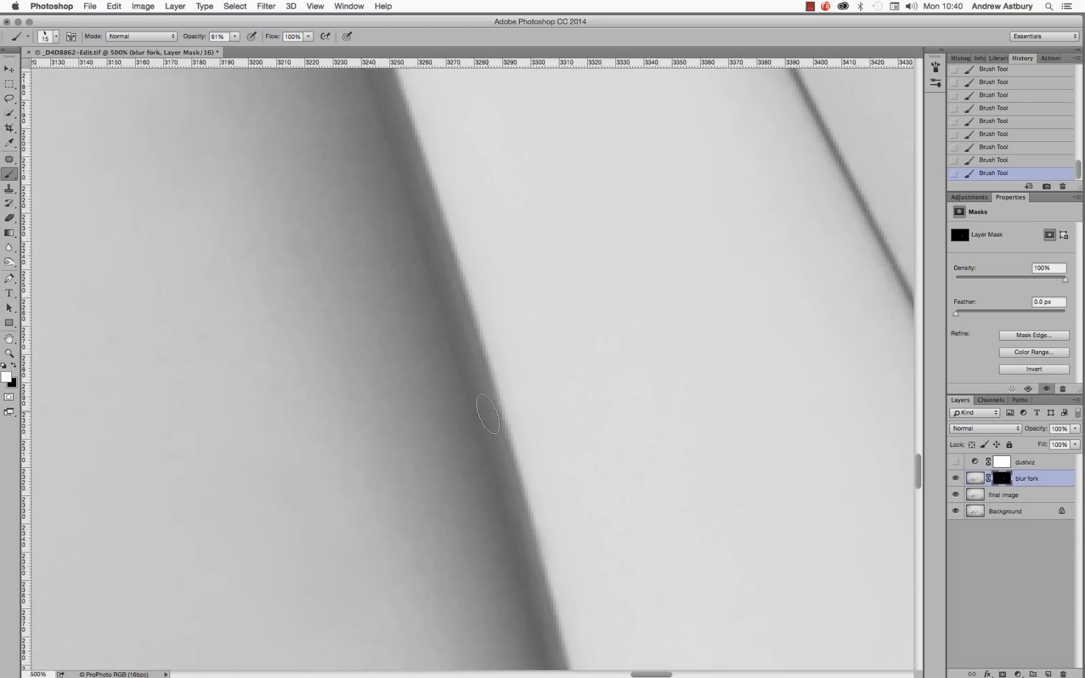
{"action": "left_click_drag", "start_coordinate": [490, 420], "coordinate": [418, 162]}
Reduce the brush to 9 px and paint the blur in along the handle's narrow shadowed side down to its flared end
{"action": "key", "text": "bracketleft"}
{"action": "key", "text": "bracketleft"}
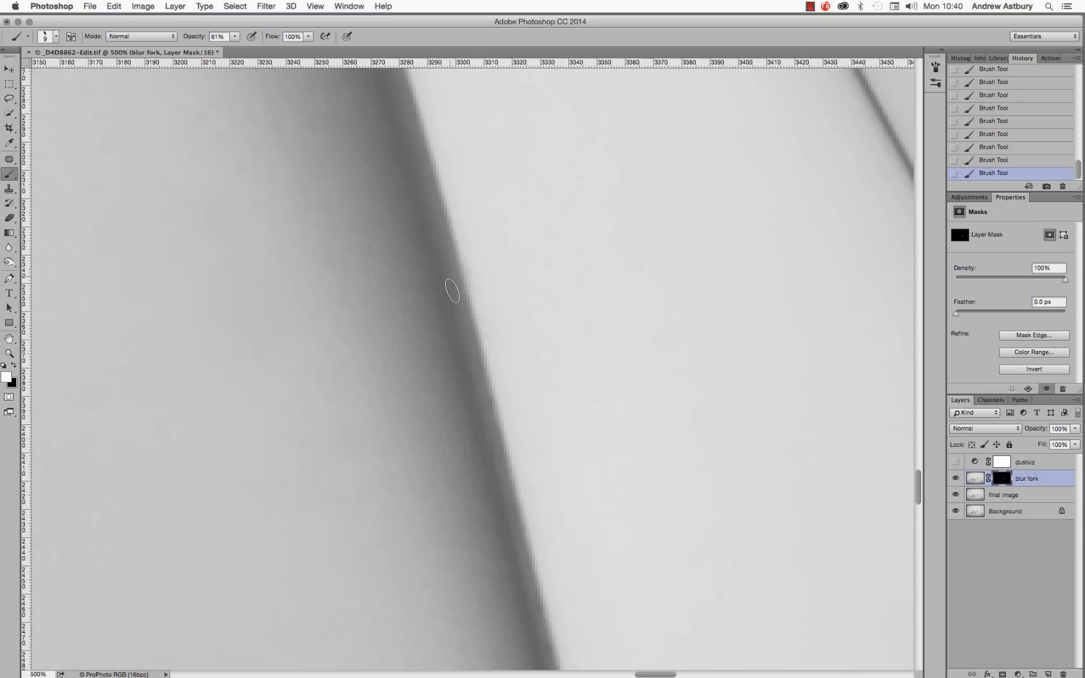
{"action": "left_click_drag", "start_coordinate": [494, 445], "coordinate": [447, 135]}
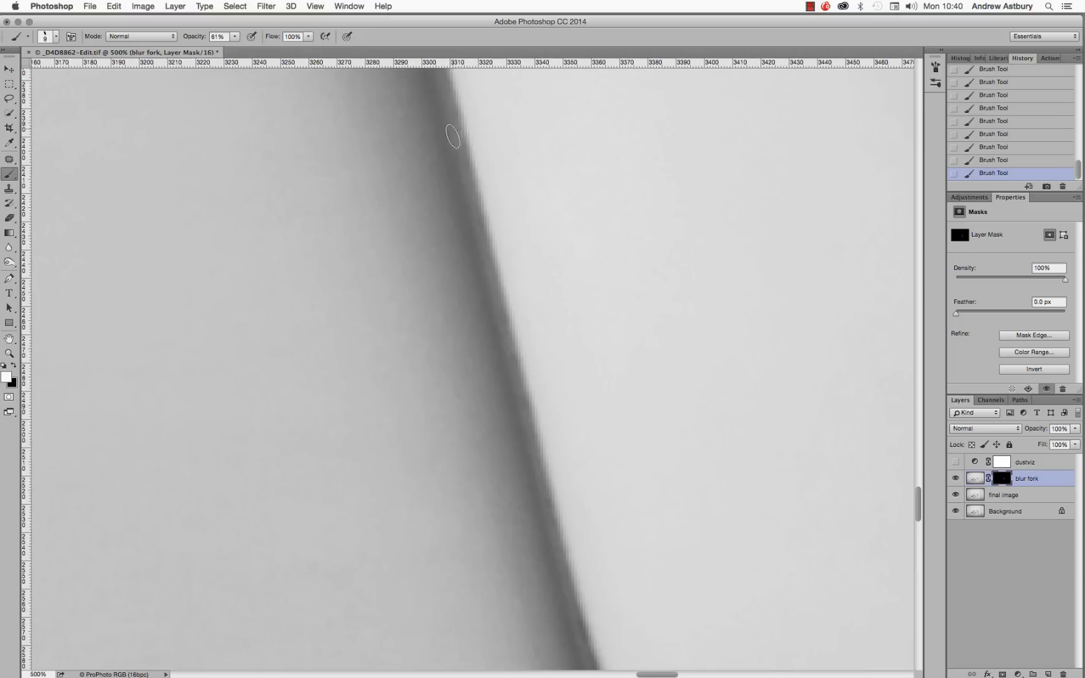
{"action": "left_click_drag", "start_coordinate": [545, 577], "coordinate": [391, 248]}
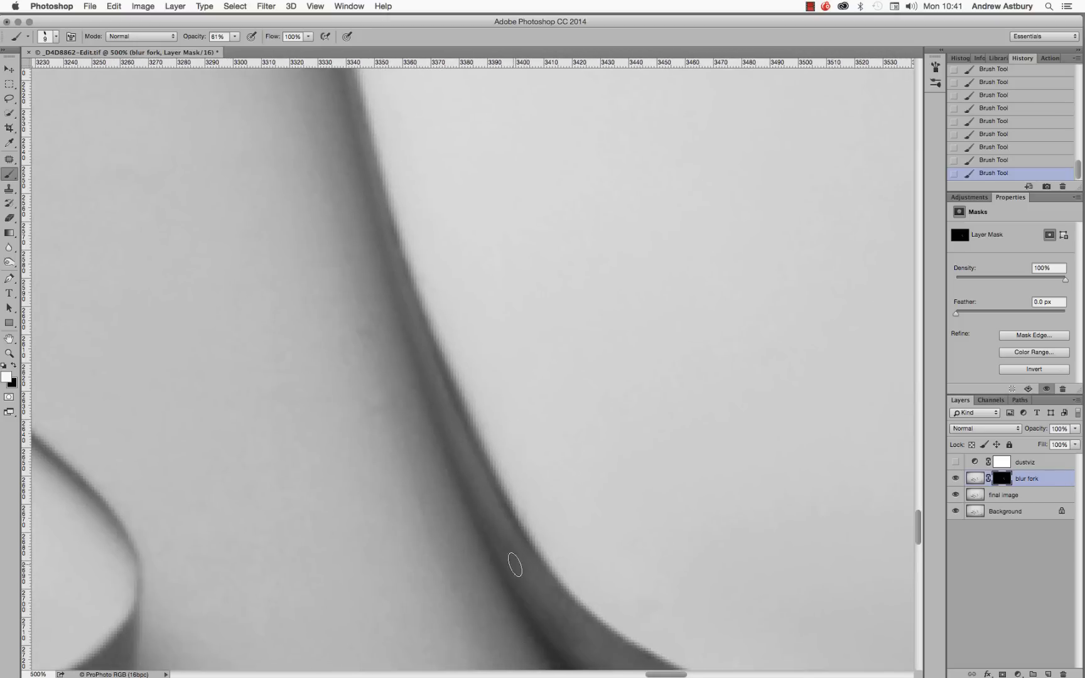
{"action": "left_click_drag", "start_coordinate": [511, 567], "coordinate": [431, 354]}
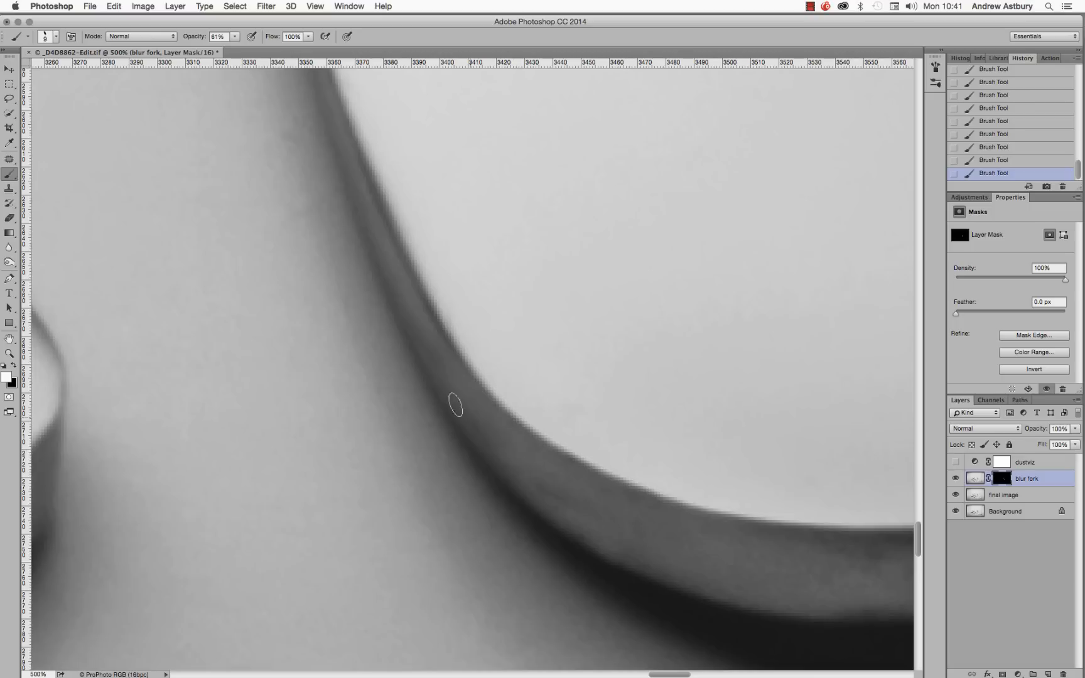
Rotate the brush tip to follow the curve and paint the blur in along the thick rounded rim at the handle's end
{"action": "left_click", "coordinate": [42, 37]}
{"action": "left_click_drag", "start_coordinate": [41, 65], "coordinate": [30, 93]}
{"action": "left_click", "coordinate": [515, 443]}
{"action": "left_click_drag", "start_coordinate": [746, 574], "coordinate": [351, 399]}
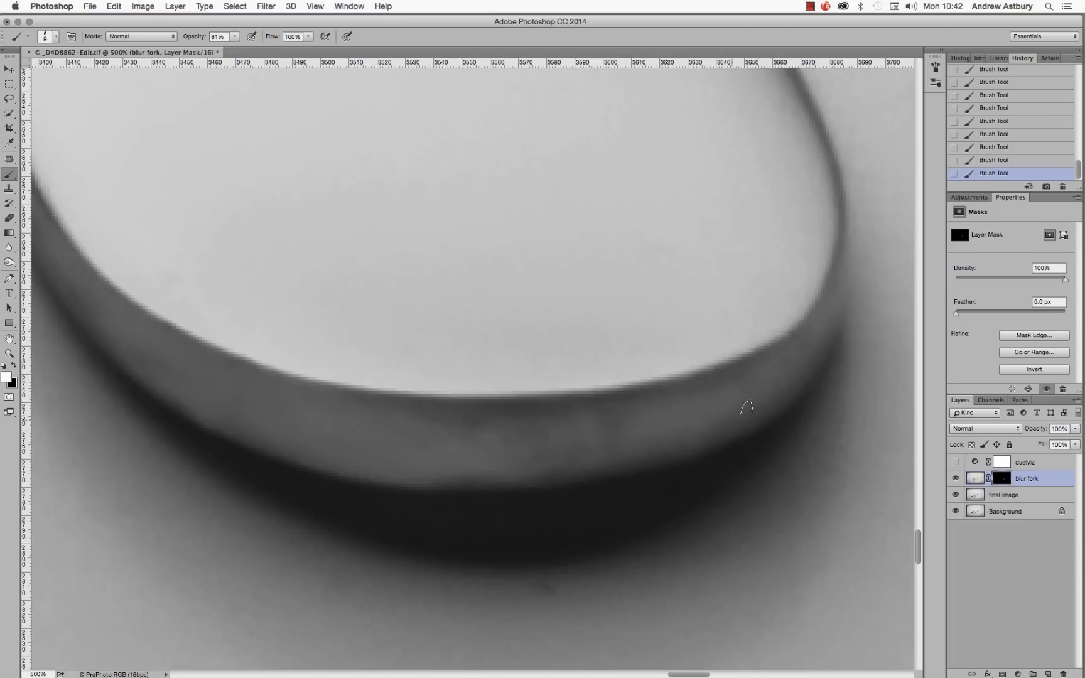
{"action": "left_click_drag", "start_coordinate": [747, 390], "coordinate": [530, 470]}
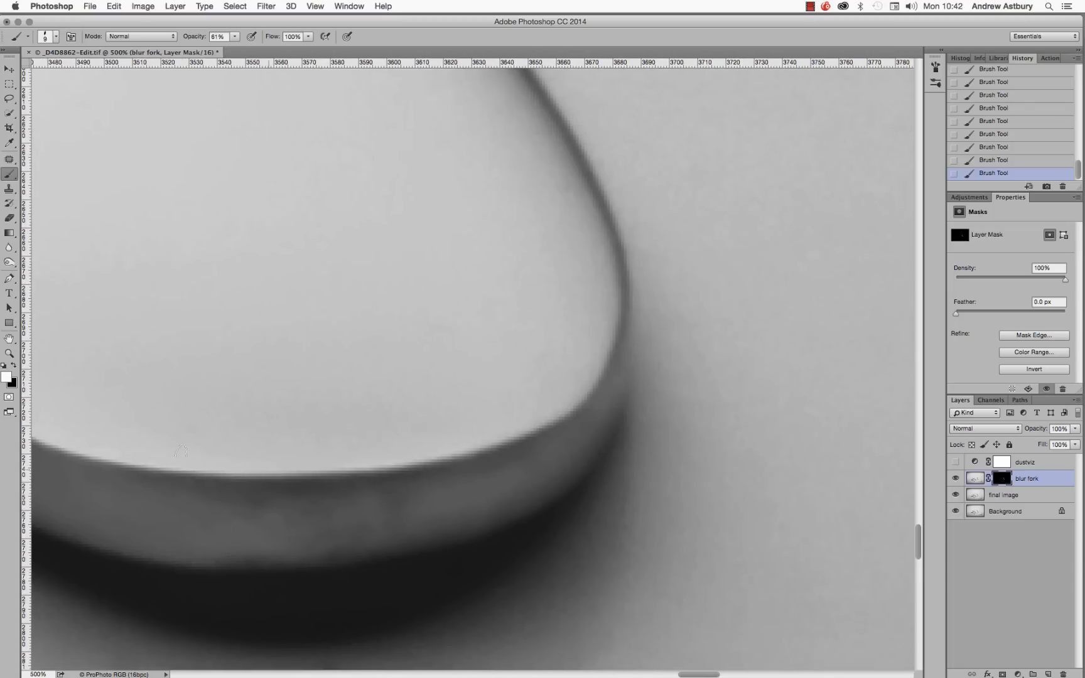
Paint the blur in on the handle's bright face with a 40 px brush, working from the rounded end up to the neck
{"action": "double_click", "coordinate": [9, 353]}
{"action": "left_click_drag", "start_coordinate": [618, 533], "coordinate": [831, 564]}
{"action": "left_click", "coordinate": [650, 441]}
{"action": "left_click", "coordinate": [650, 440]}
{"action": "left_click", "coordinate": [650, 441]}
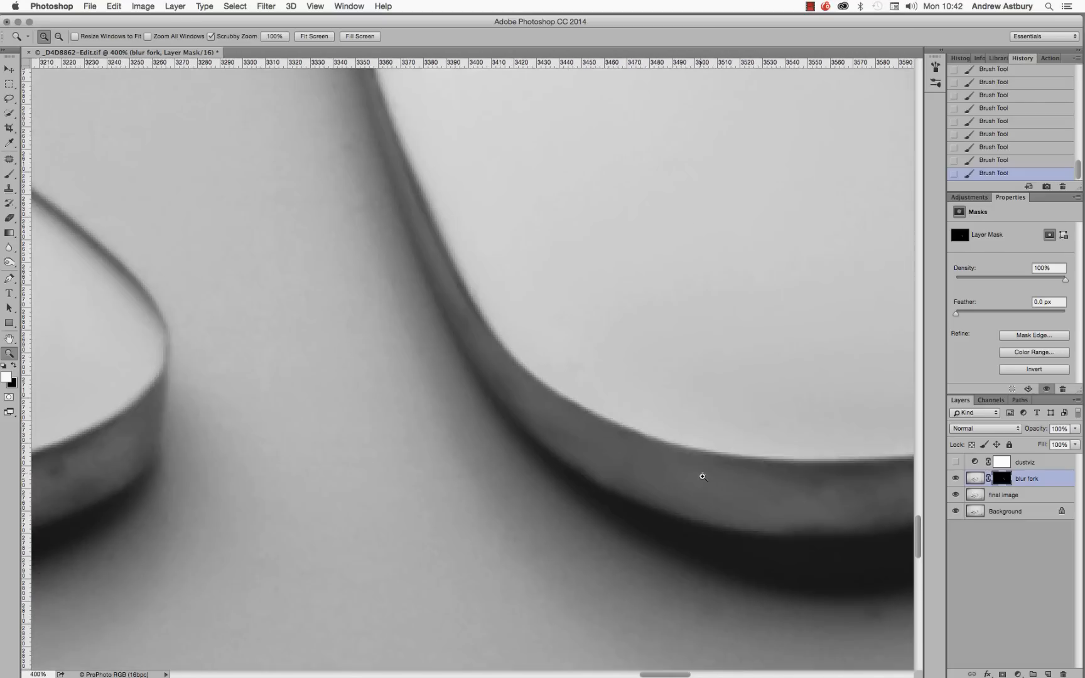
{"action": "left_click_drag", "start_coordinate": [797, 502], "coordinate": [481, 465]}
{"action": "left_click_drag", "start_coordinate": [674, 226], "coordinate": [717, 432]}
{"action": "left_click", "coordinate": [9, 174]}
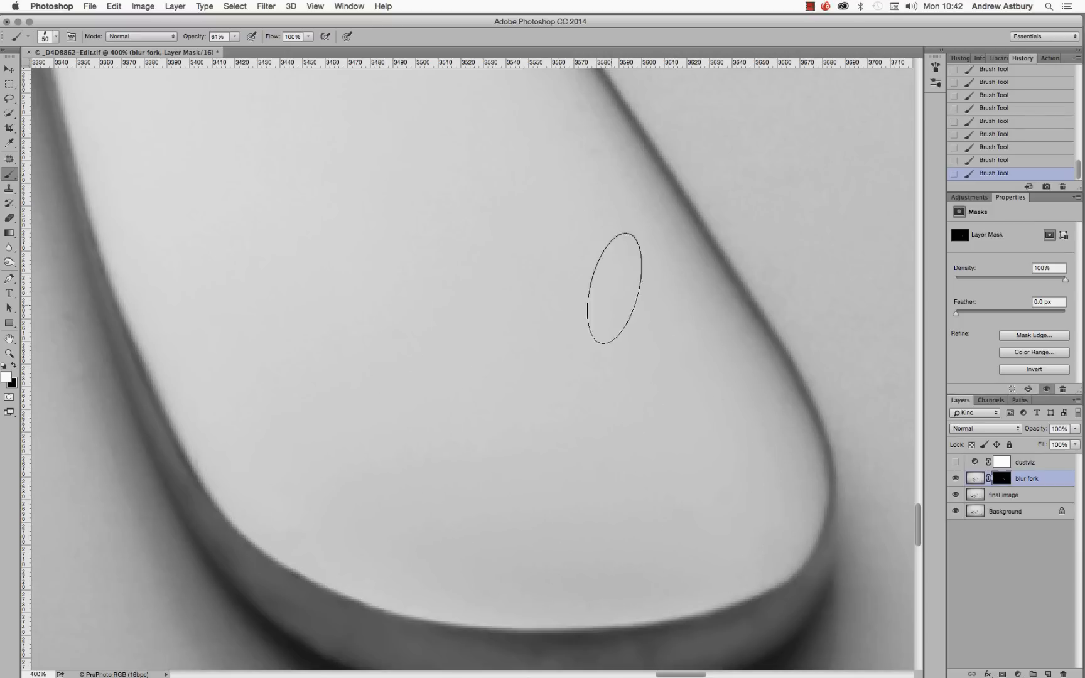
{"action": "scroll", "coordinate": [577, 334], "scroll_direction": "up", "scroll_amount": 5}
{"action": "key", "text": "bracketleft"}
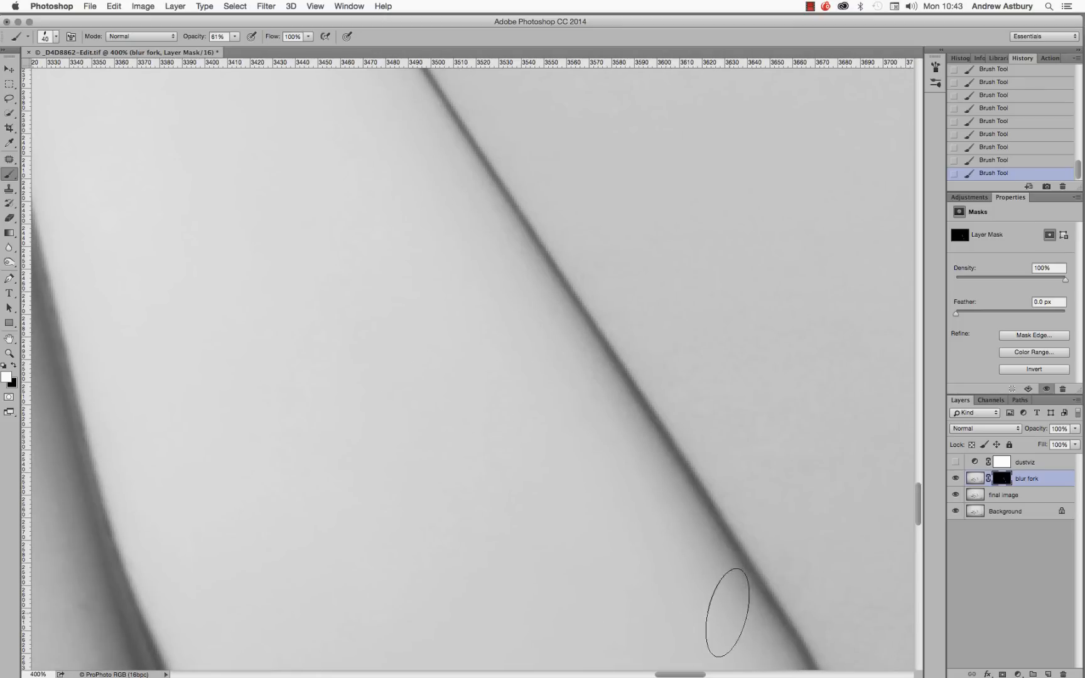
{"action": "scroll", "coordinate": [621, 641], "scroll_direction": "left", "scroll_amount": 5}
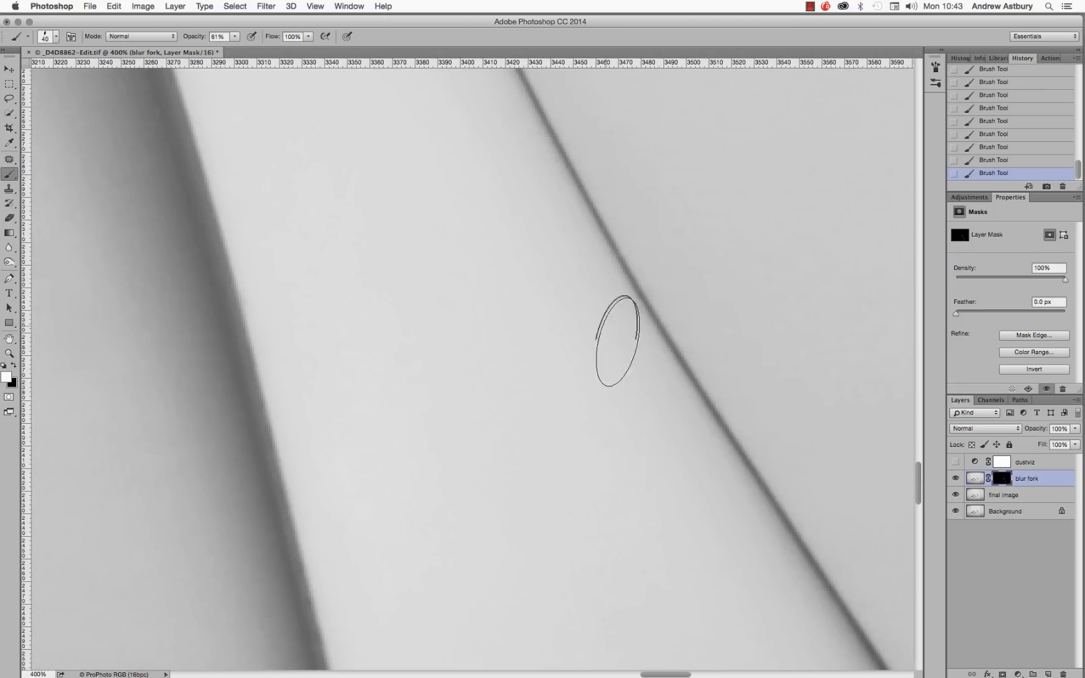
{"action": "scroll", "coordinate": [521, 558], "scroll_direction": "left", "scroll_amount": 4}
{"action": "scroll", "coordinate": [565, 521], "scroll_direction": "left", "scroll_amount": 3}
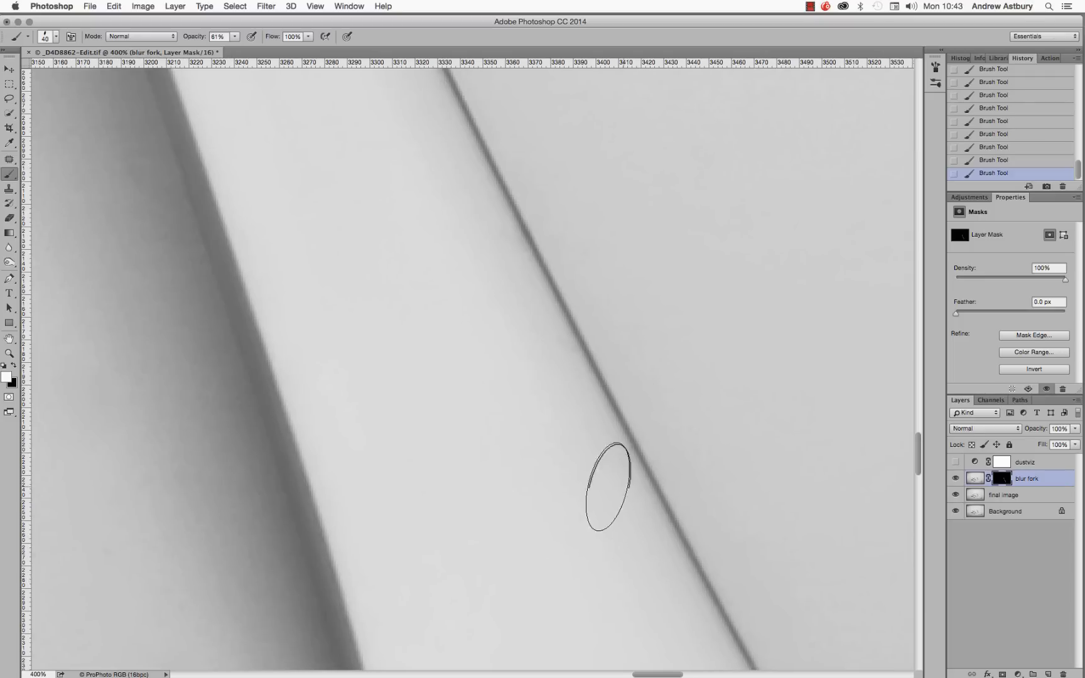
{"action": "scroll", "coordinate": [528, 552], "scroll_direction": "left", "scroll_amount": 3}
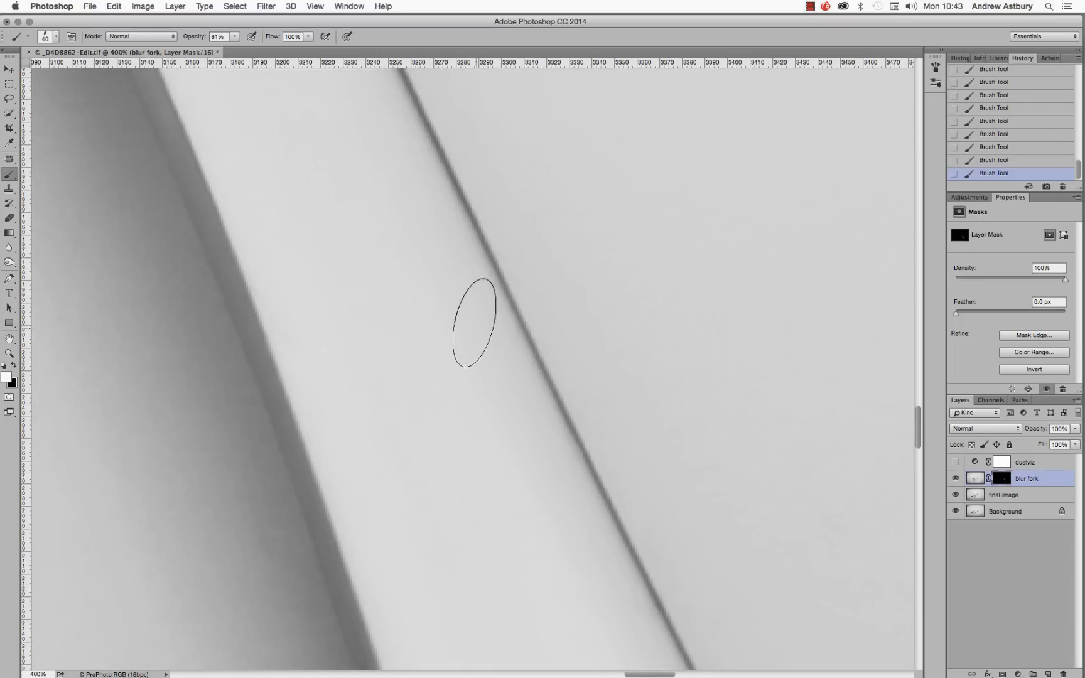
{"action": "scroll", "coordinate": [408, 352], "scroll_direction": "left", "scroll_amount": 2}
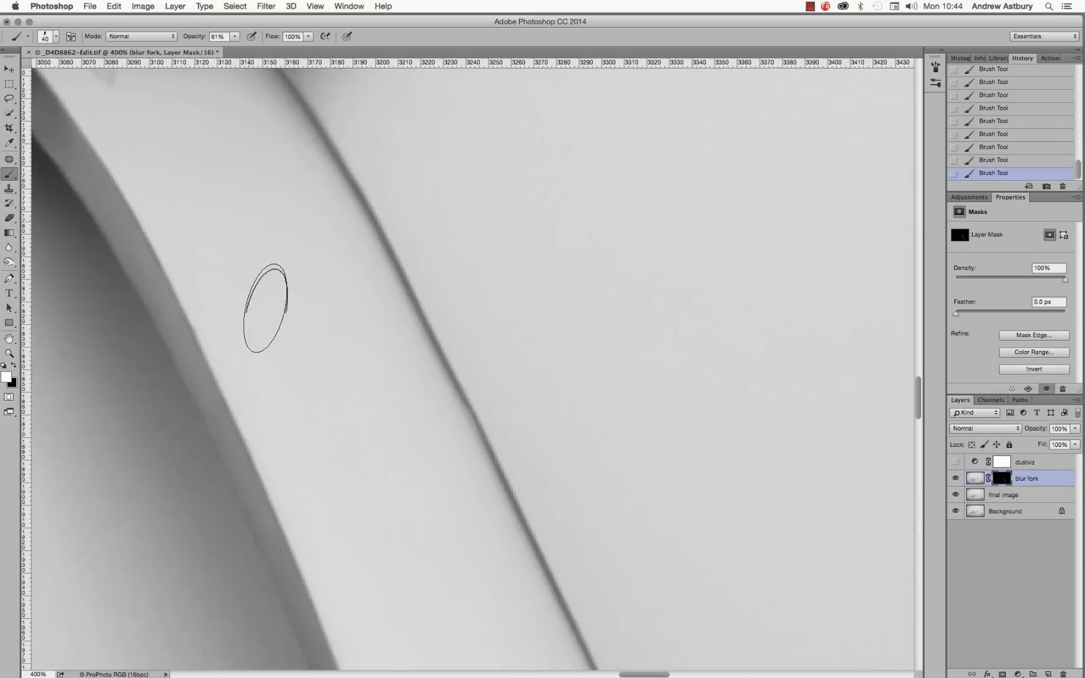
{"action": "left_click_drag", "start_coordinate": [254, 194], "coordinate": [435, 487]}
Reduce the brush to 7 px, match its tip angle to the edges and paint the blur in along the neck and the head's right shoulder
{"action": "left_click", "coordinate": [56, 36]}
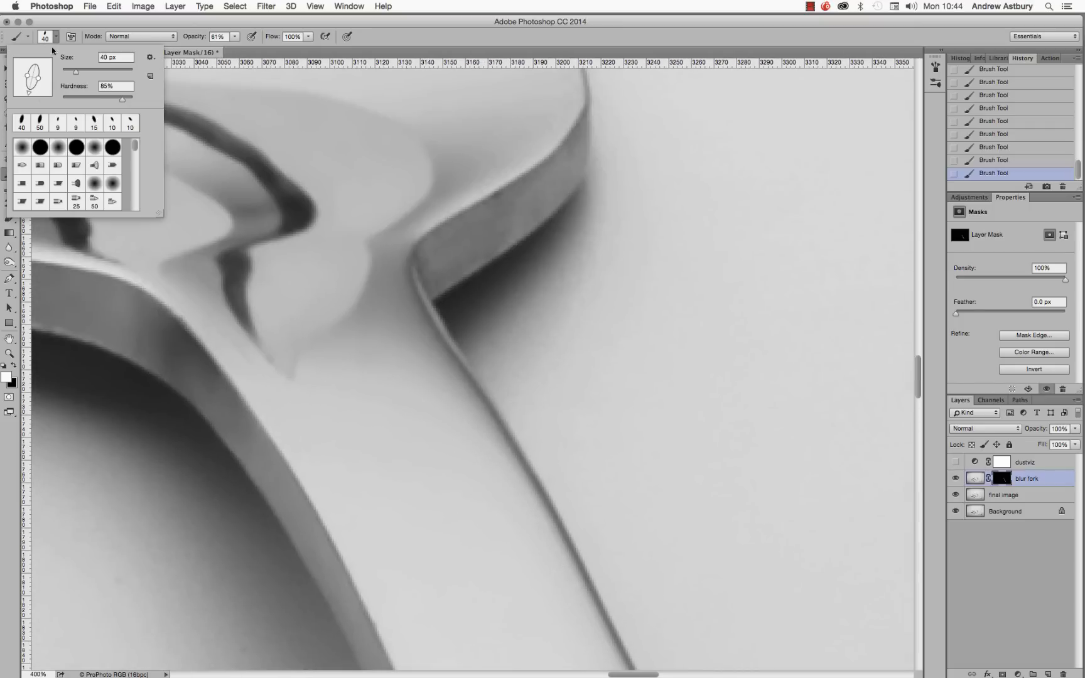
{"action": "left_click", "coordinate": [659, 22]}
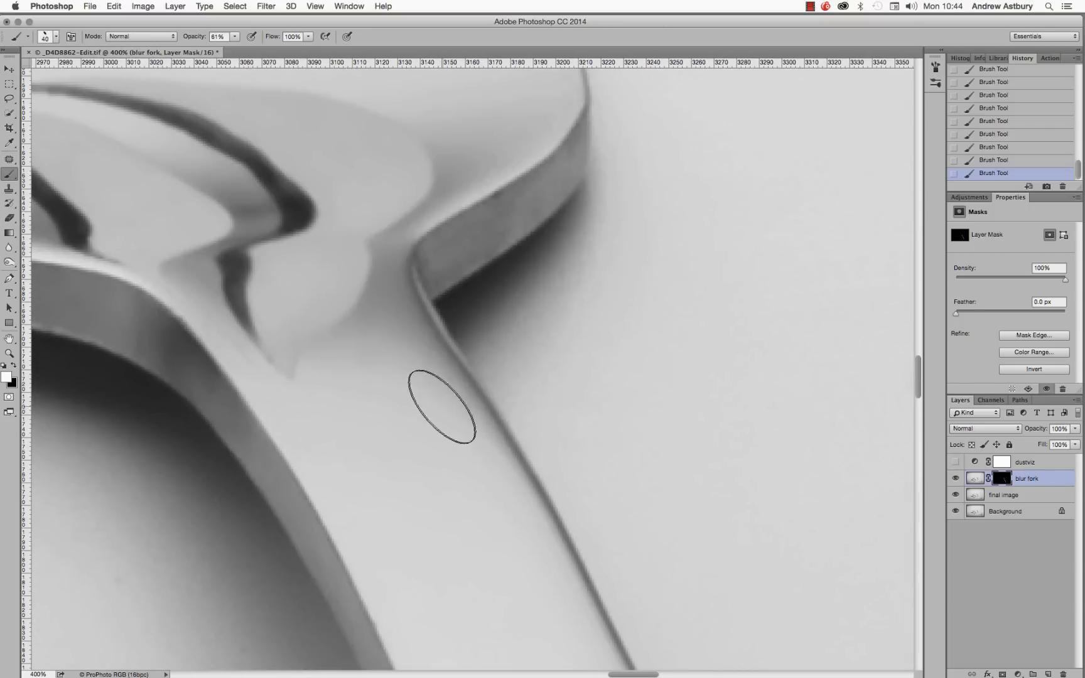
{"action": "key", "text": "bracketleft"}
{"action": "key", "text": "bracketleft"}
{"action": "key", "text": "bracketleft"}
{"action": "key", "text": "bracketleft"}
{"action": "key", "text": "bracketleft"}
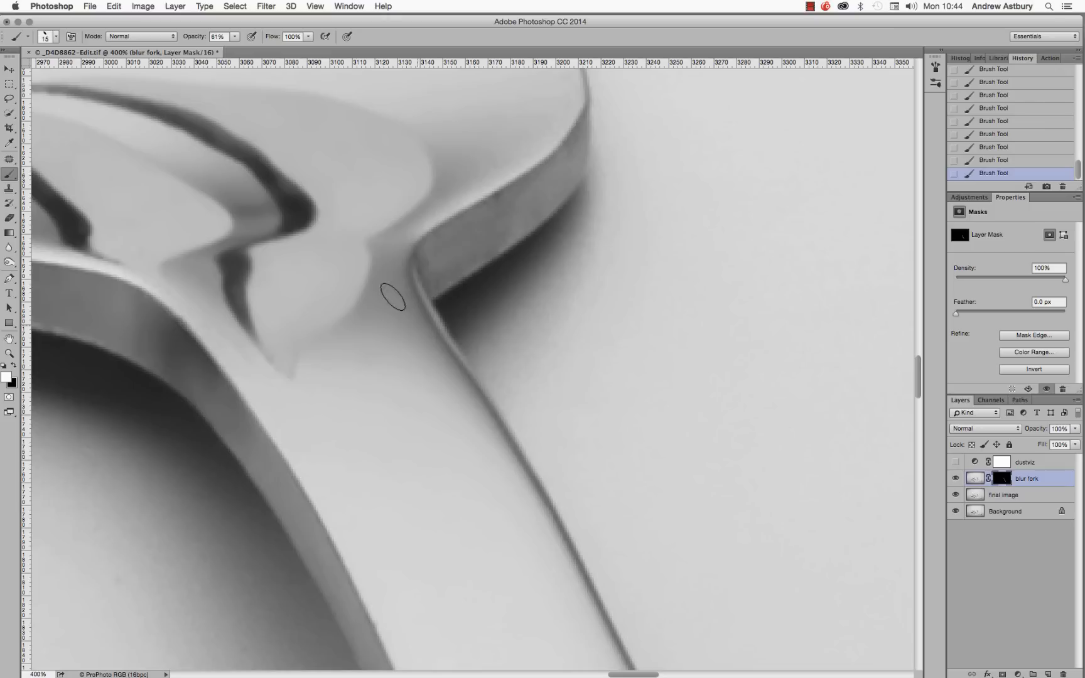
{"action": "key", "text": "bracketleft"}
{"action": "key", "text": "bracketleft"}
{"action": "key", "text": "bracketleft"}
{"action": "key", "text": "bracketleft"}
{"action": "left_click_drag", "start_coordinate": [519, 225], "coordinate": [480, 412]}
{"action": "left_click", "coordinate": [49, 42]}
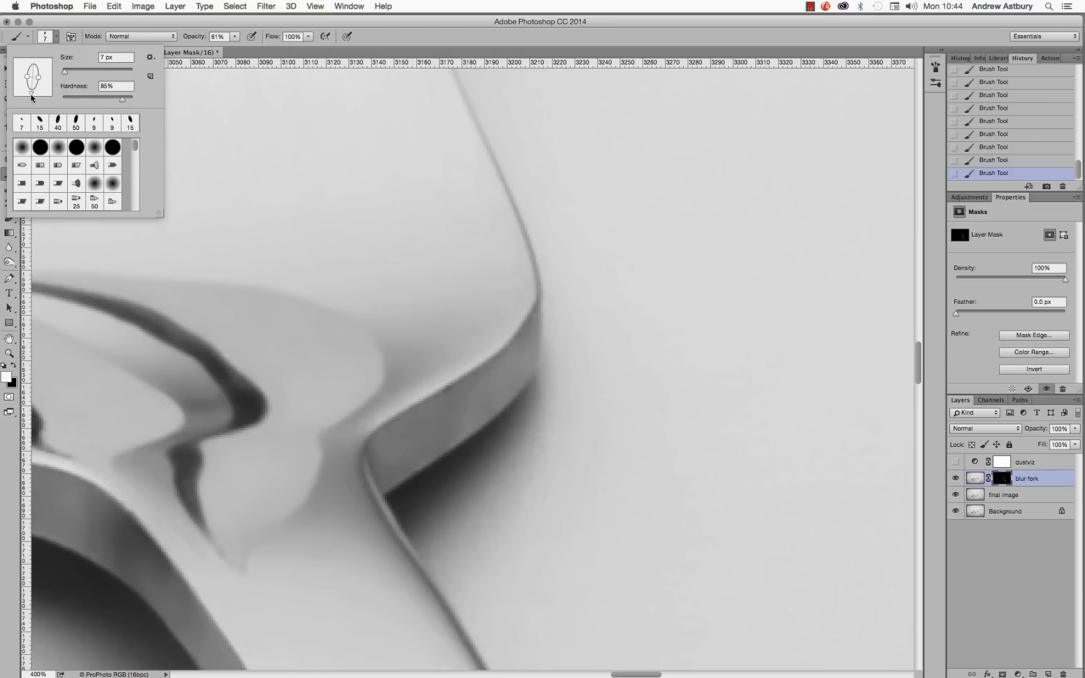
{"action": "left_click", "coordinate": [482, 354]}
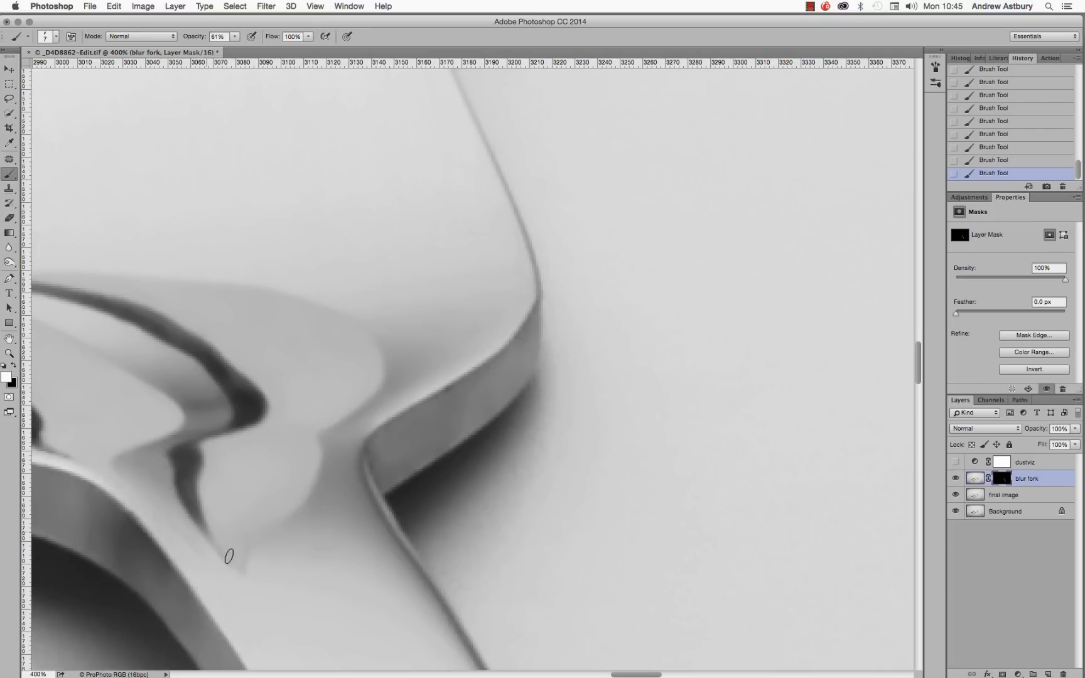
Examine the fork's tines and the whole image, and view the large spoon beside the fork at 100%
{"action": "key", "text": "space"}
{"action": "left_click_drag", "start_coordinate": [382, 296], "coordinate": [613, 530]}
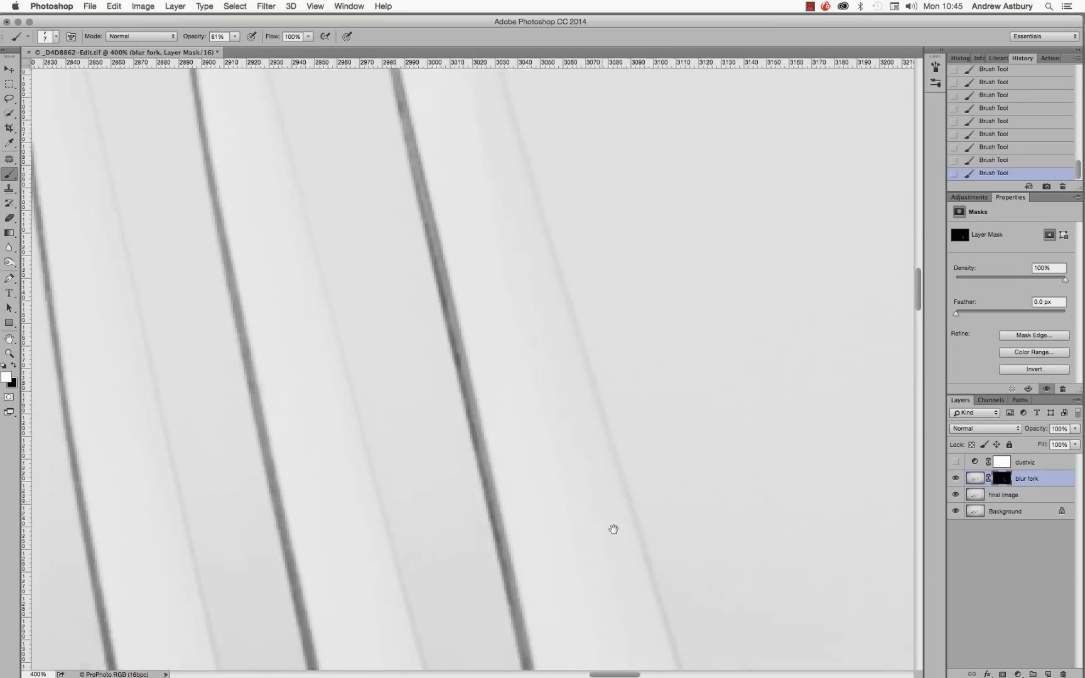
{"action": "double_click", "coordinate": [11, 339]}
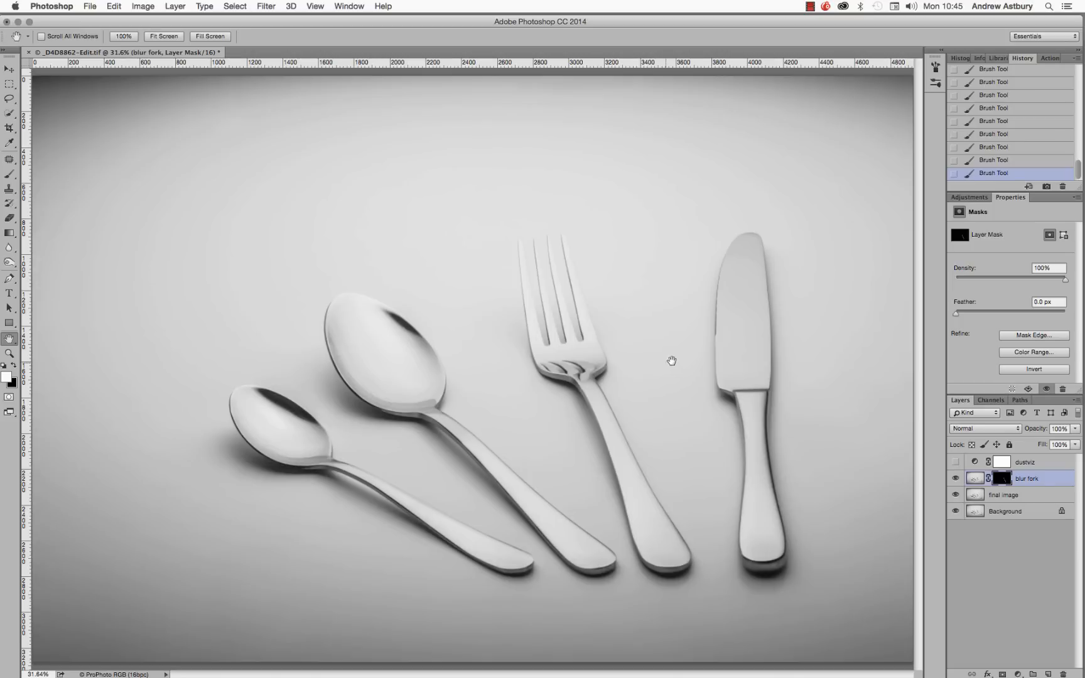
{"action": "double_click", "coordinate": [9, 354]}
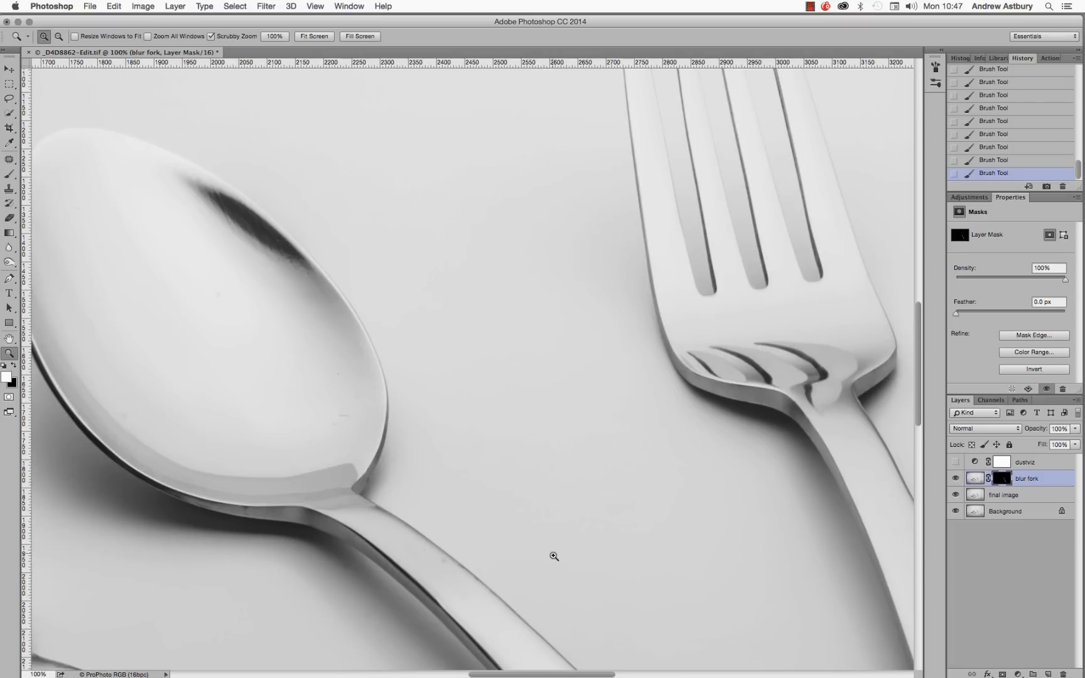
Compare the fork's head and neck with the blur fork layer hidden and shown
{"action": "left_click_drag", "start_coordinate": [635, 542], "coordinate": [286, 456]}
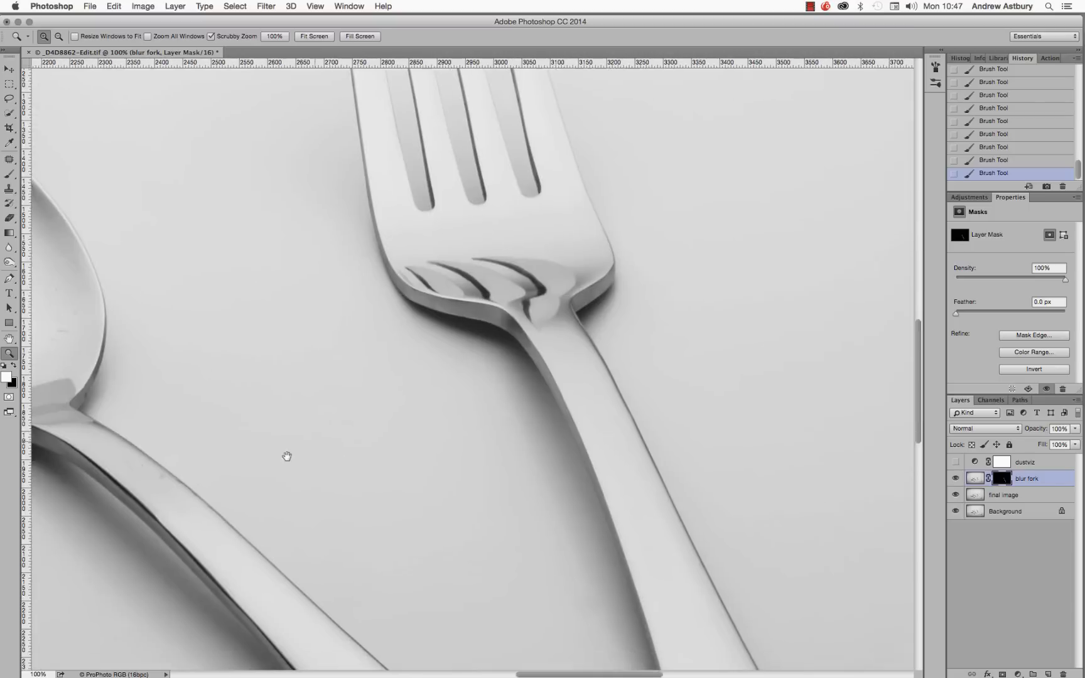
{"action": "left_click_drag", "start_coordinate": [493, 575], "coordinate": [490, 579]}
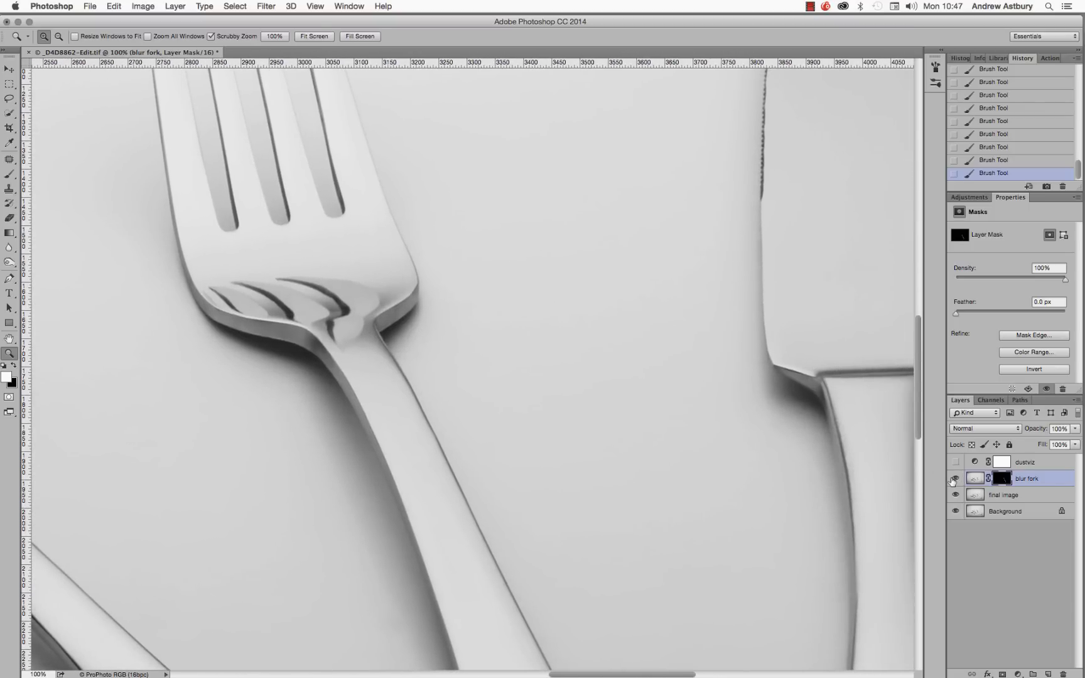
{"action": "left_click", "coordinate": [954, 480]}
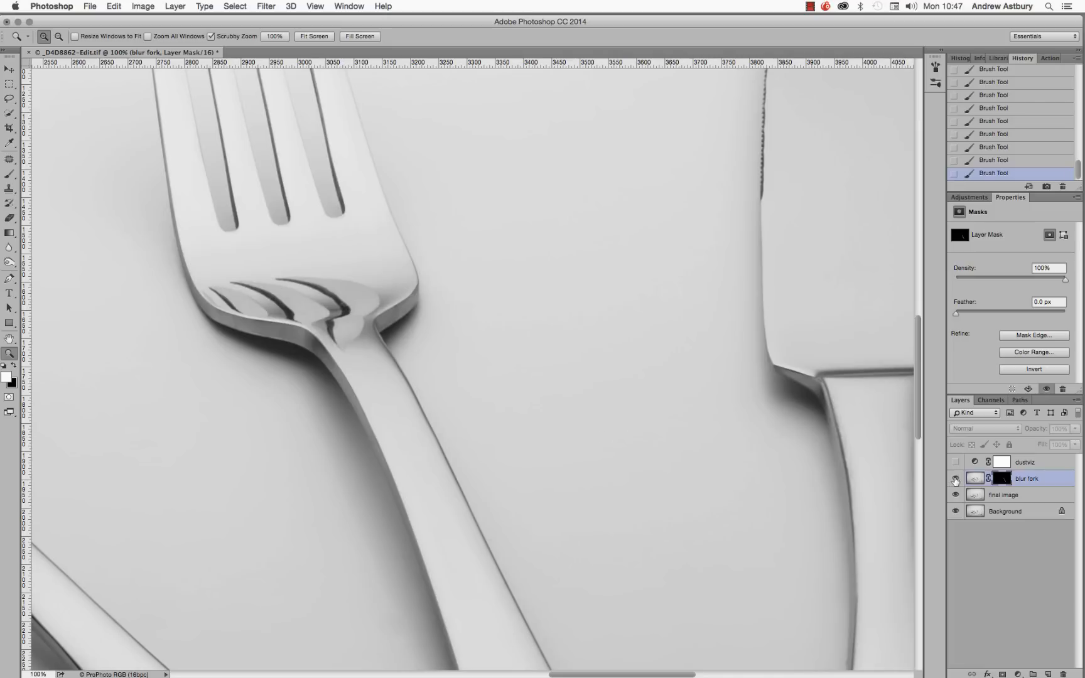
{"action": "left_click", "coordinate": [955, 479]}
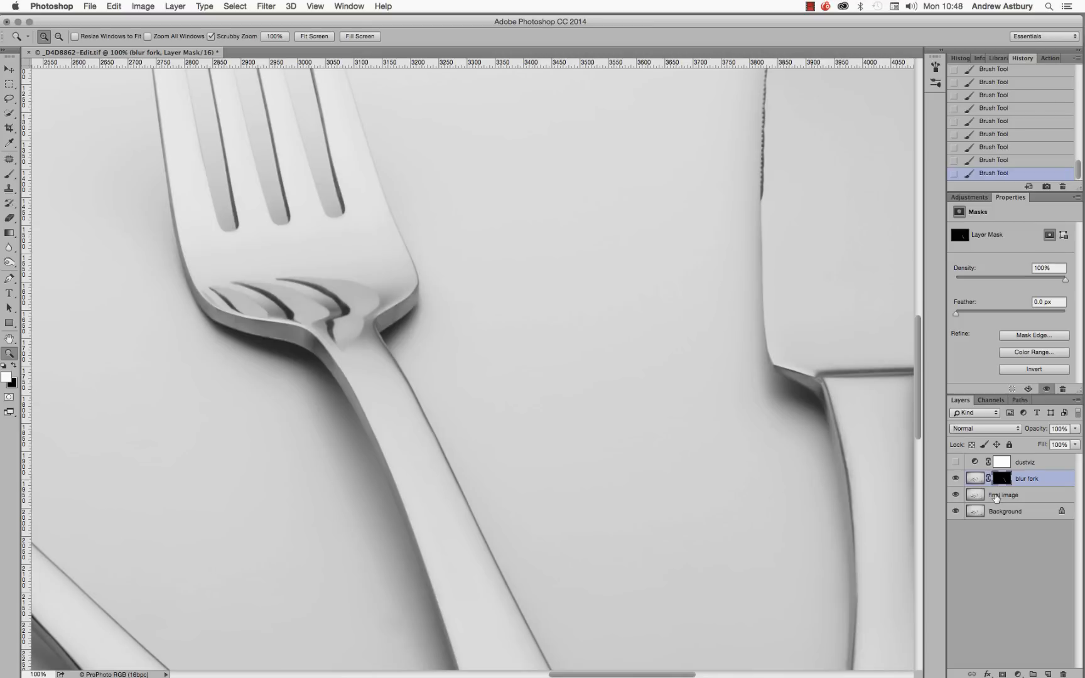
Merge the blur fork and final image layers into one layer
{"action": "left_click", "coordinate": [994, 496], "text": "shift"}
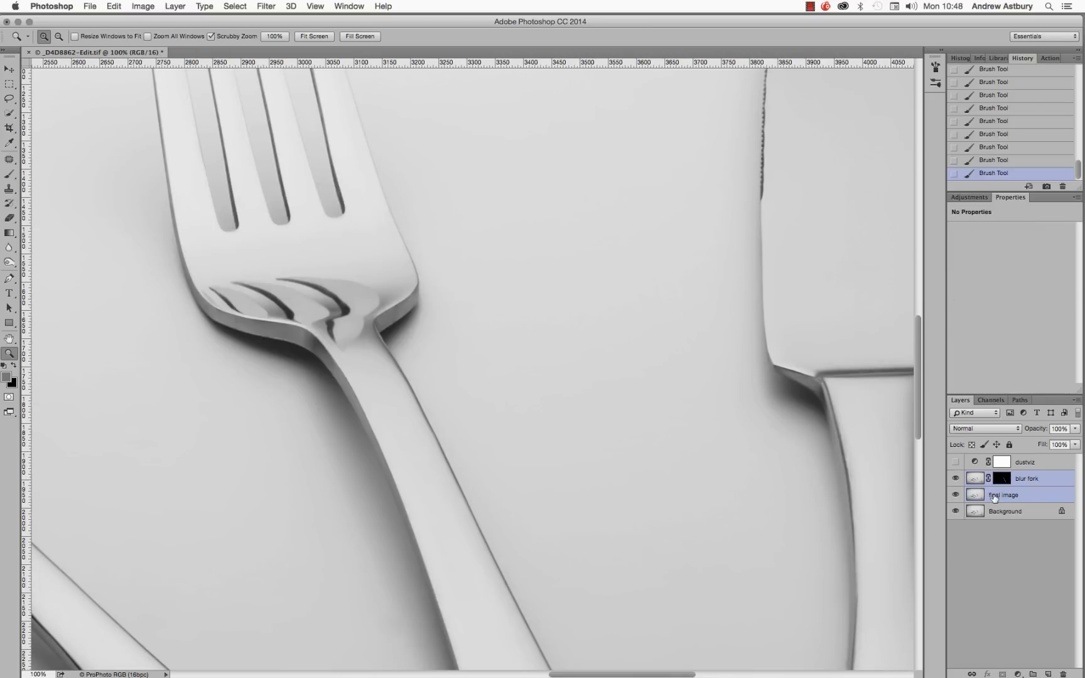
{"action": "left_click", "coordinate": [1075, 400]}
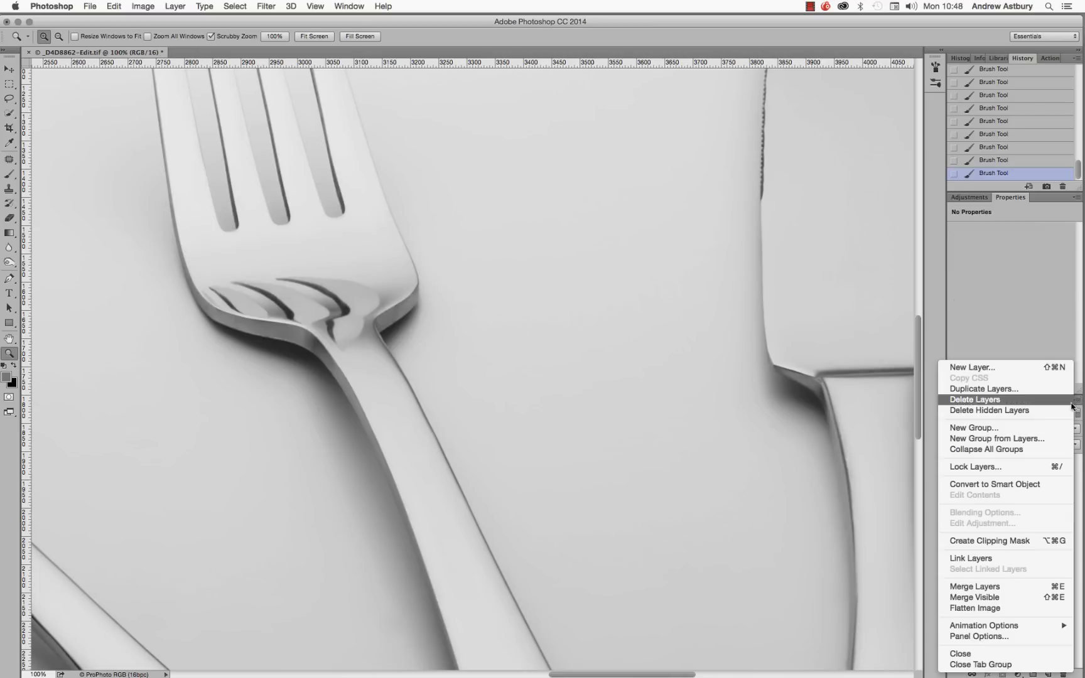
{"action": "left_click", "coordinate": [977, 586]}
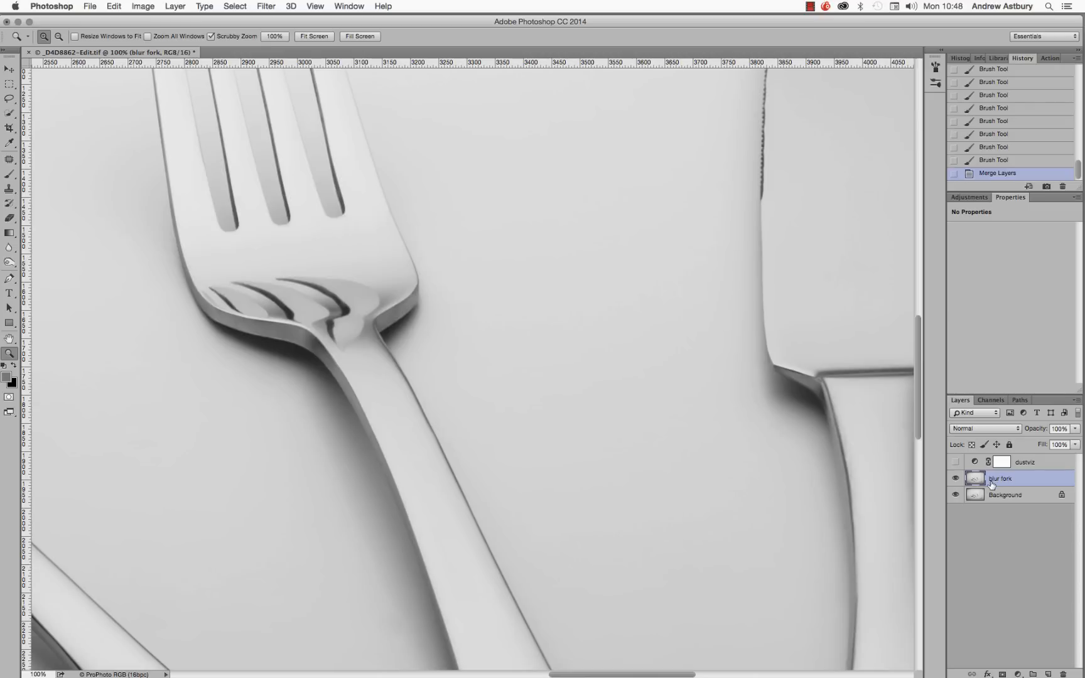
Duplicate the merged blur fork layer and rename the copy blur knife
{"action": "key", "text": "super+j"}
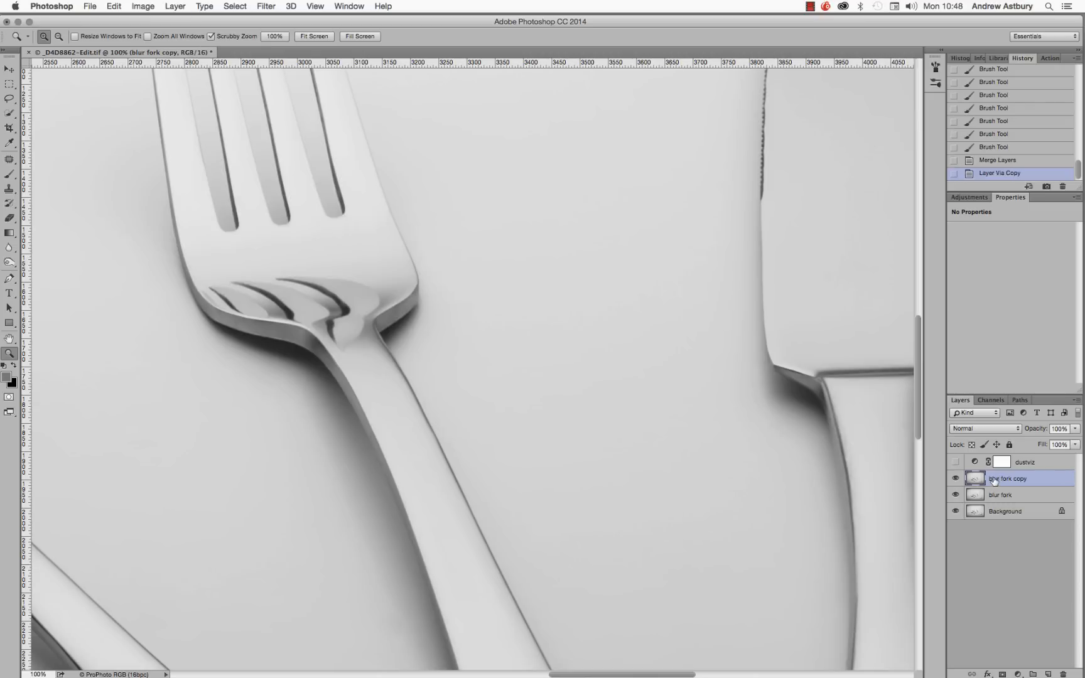
{"action": "double_click", "coordinate": [1007, 480]}
{"action": "left_click", "coordinate": [1012, 479]}
{"action": "key", "text": "BackSpace"}
{"action": "key", "text": "BackSpace"}
{"action": "key", "text": "BackSpace"}
{"action": "key", "text": "BackSpace"}
{"action": "type", "text": "knife"}
{"action": "key", "text": "BackSpace"}
{"action": "key", "text": "BackSpace"}
{"action": "key", "text": "BackSpace"}
{"action": "key", "text": "BackSpace"}
{"action": "key", "text": "BackSpace"}
{"action": "key", "text": "Return"}
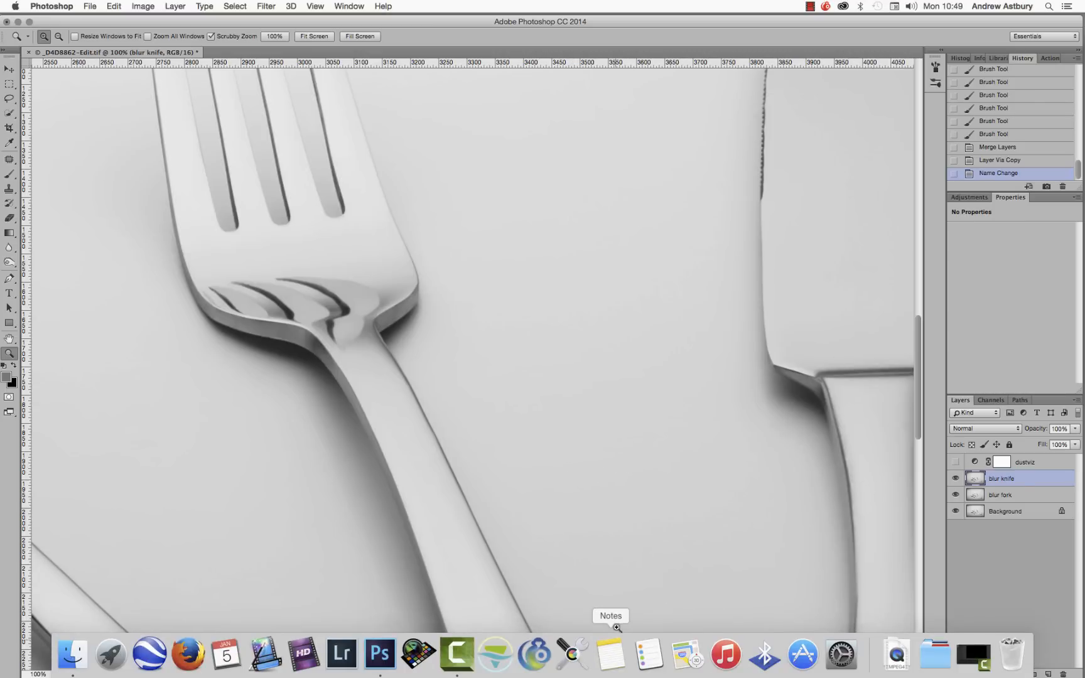
Apply a Median filter with a 3-pixel radius to the blur knife layer
{"action": "scroll", "coordinate": [619, 675], "scroll_direction": "right", "scroll_amount": 6}
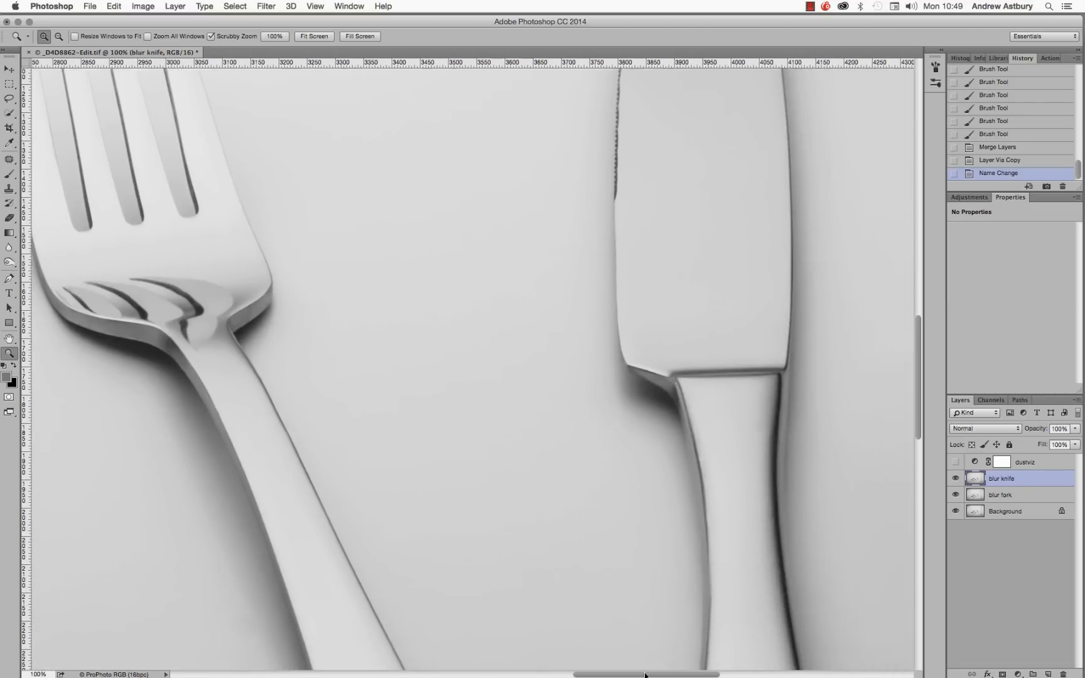
{"action": "left_click", "coordinate": [266, 8]}
{"action": "mouse_move", "coordinate": [272, 174]}
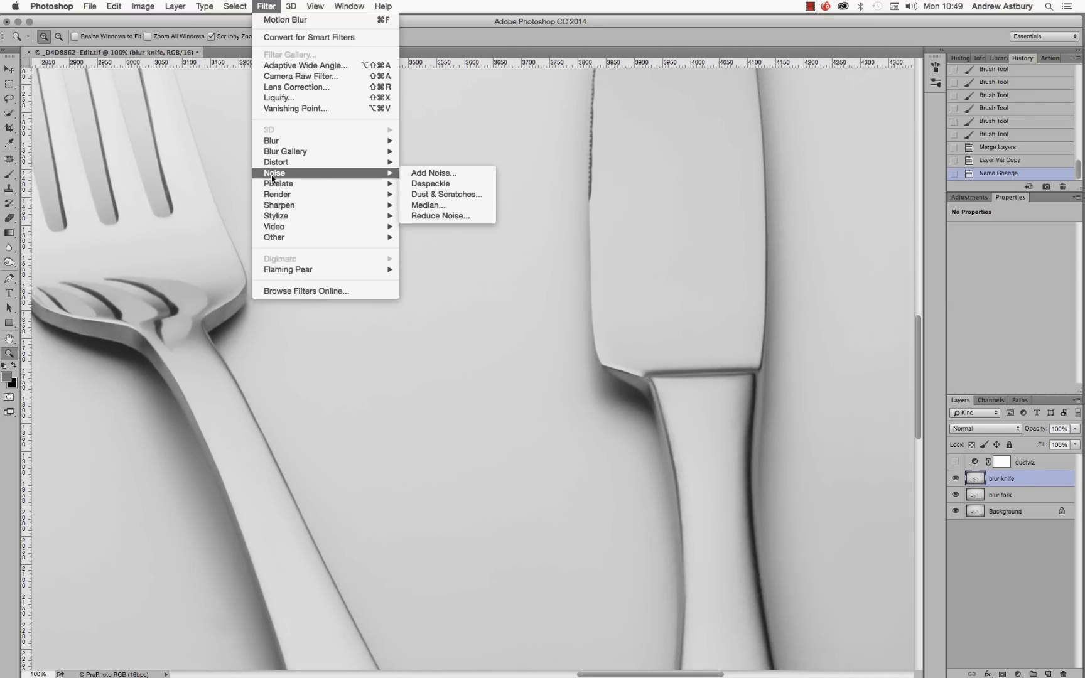
{"action": "left_click", "coordinate": [429, 206]}
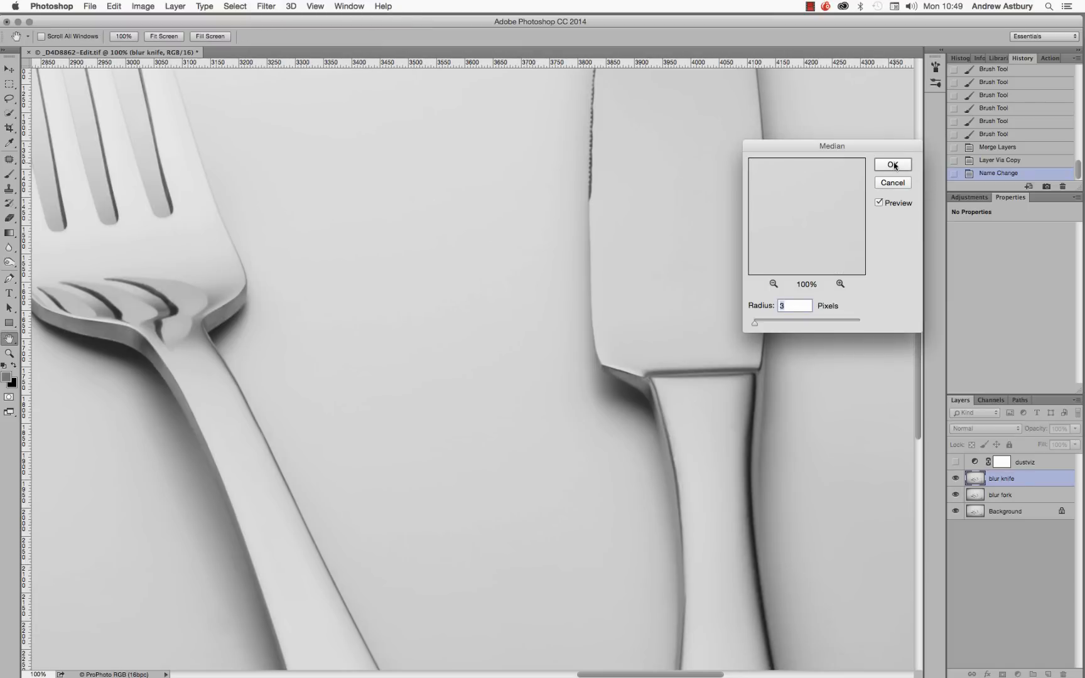
{"action": "left_click", "coordinate": [894, 165]}
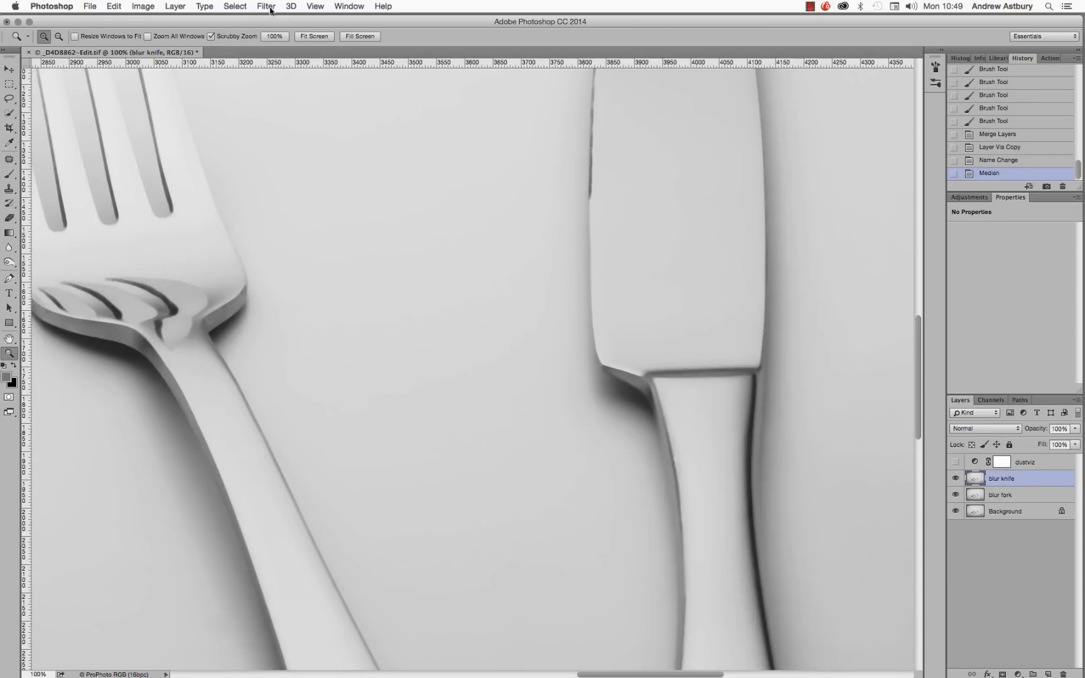
Apply a Motion Blur at a 90° angle and 3 pixels distance, and hide the blur knife layer behind a black mask
{"action": "left_click", "coordinate": [268, 7]}
{"action": "mouse_move", "coordinate": [276, 141]}
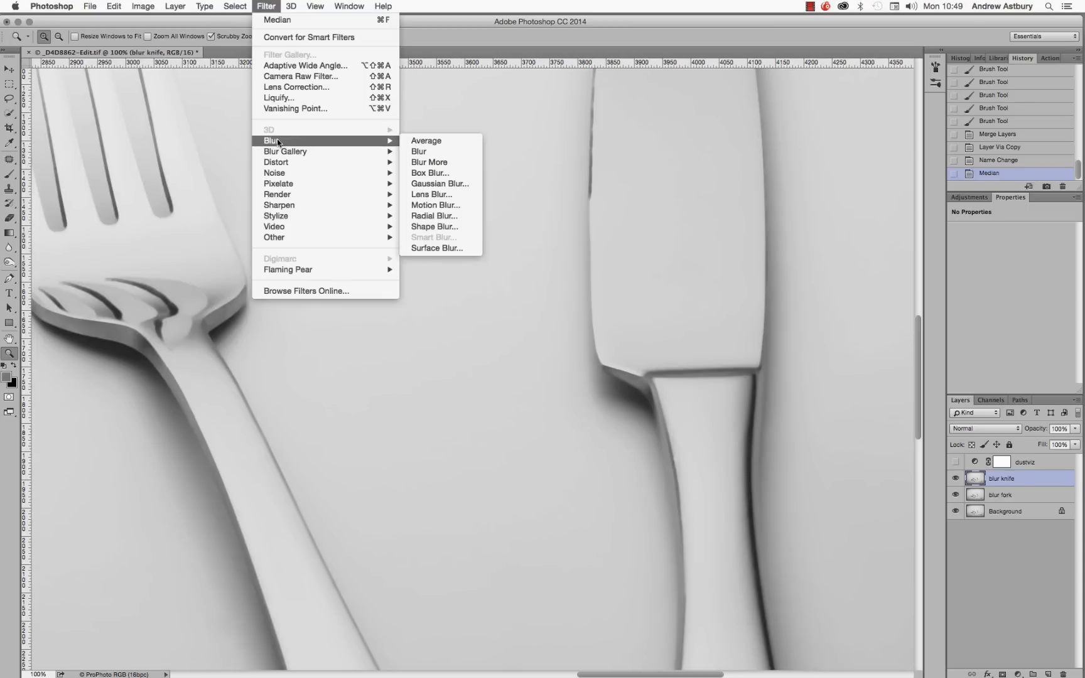
{"action": "left_click", "coordinate": [434, 207]}
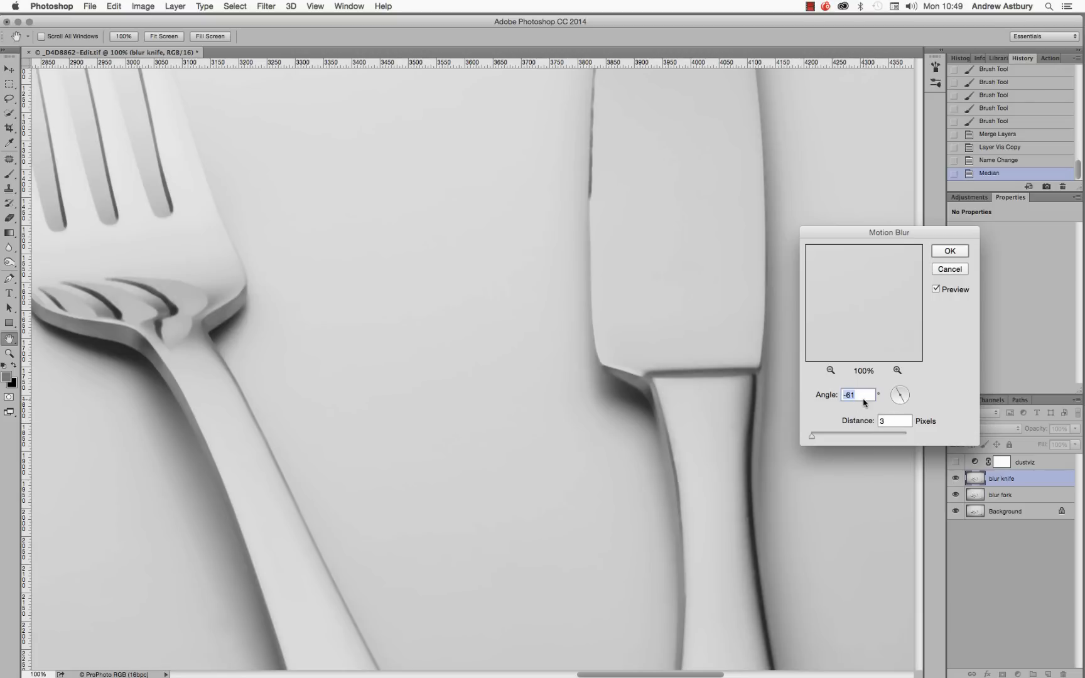
{"action": "type", "text": "90"}
{"action": "left_click", "coordinate": [939, 252]}
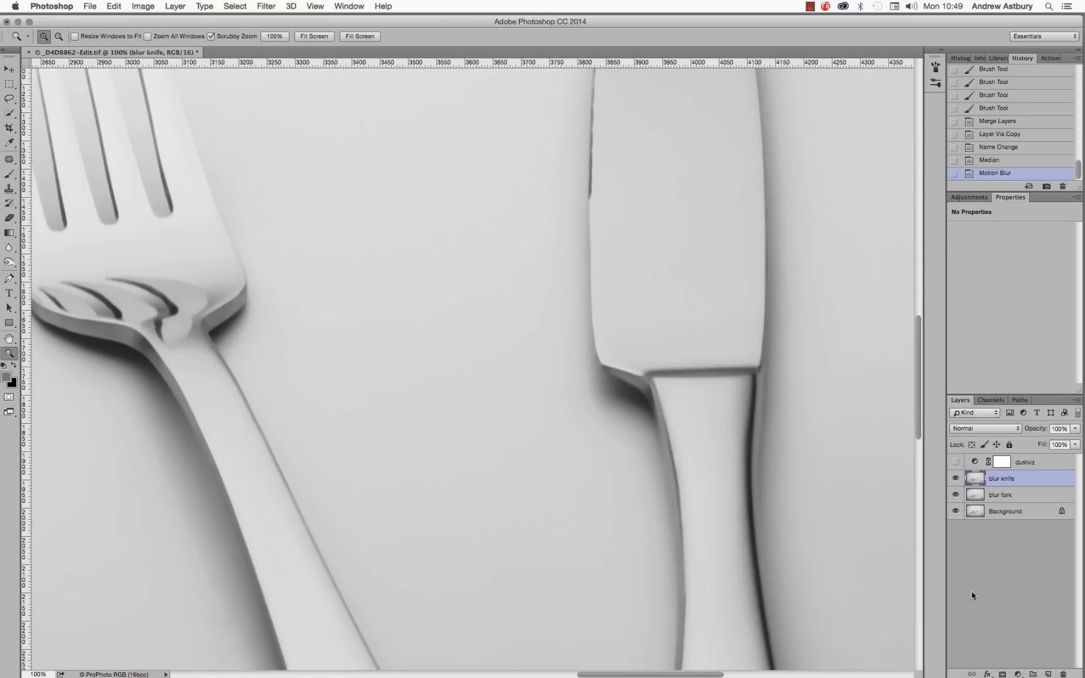
{"action": "key", "text": "alt"}
{"action": "left_click", "coordinate": [1003, 674], "text": "alt"}
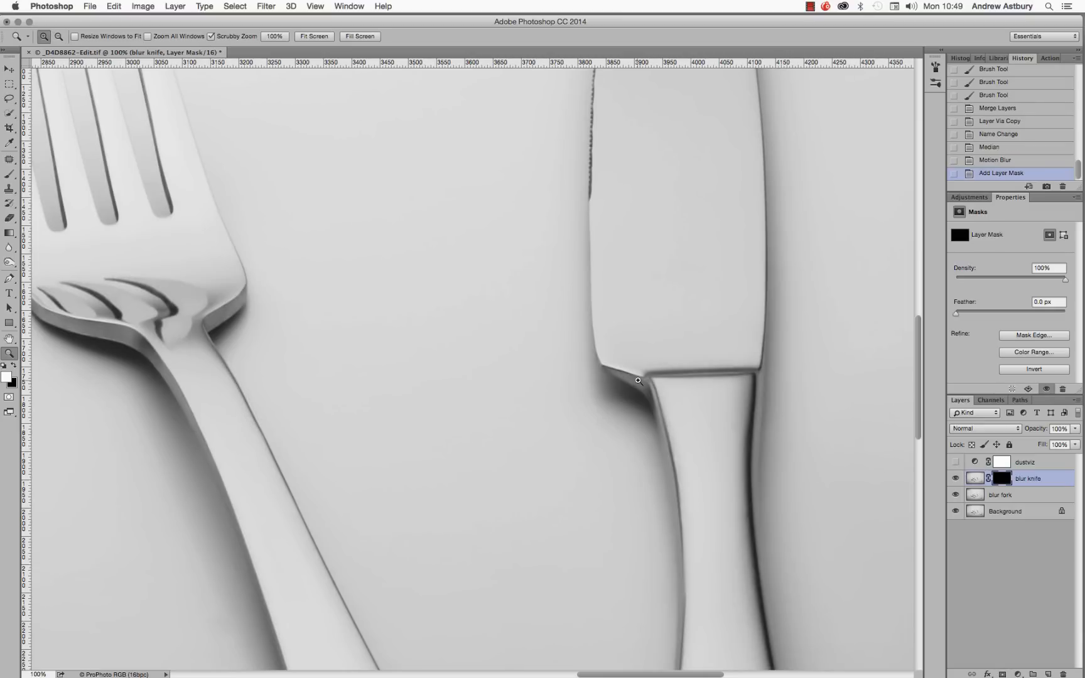
Compare the joint between the knife's blade and handle at 500% with the blur knife mask disabled and enabled
{"action": "left_click", "coordinate": [633, 381]}
{"action": "left_click", "coordinate": [678, 380]}
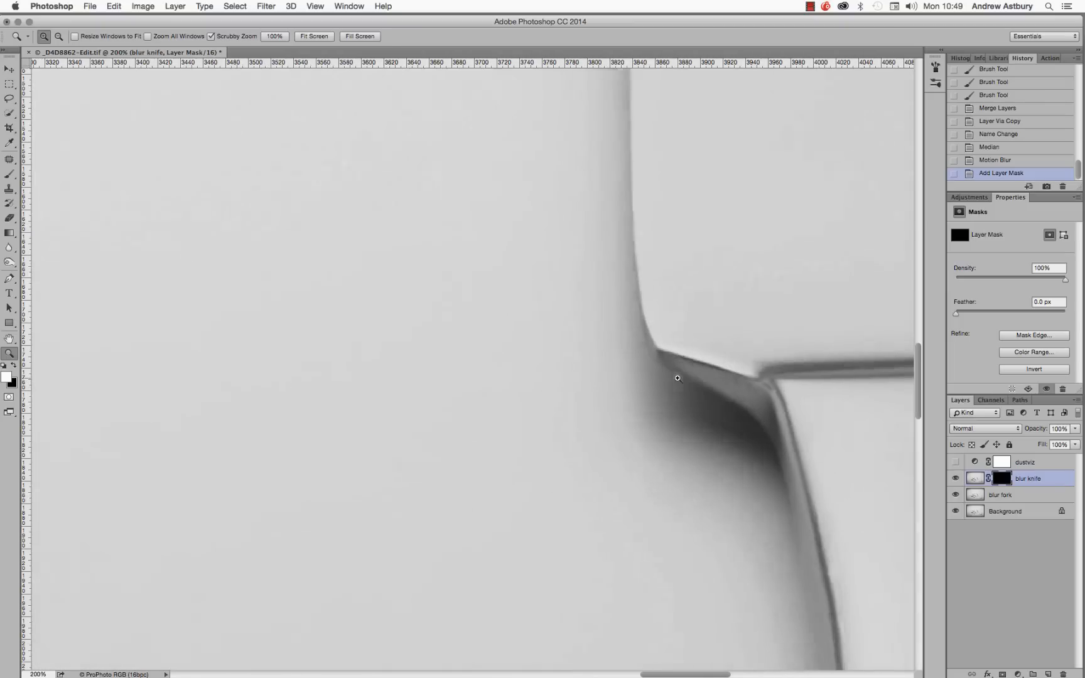
{"action": "left_click", "coordinate": [750, 384]}
{"action": "left_click", "coordinate": [749, 382]}
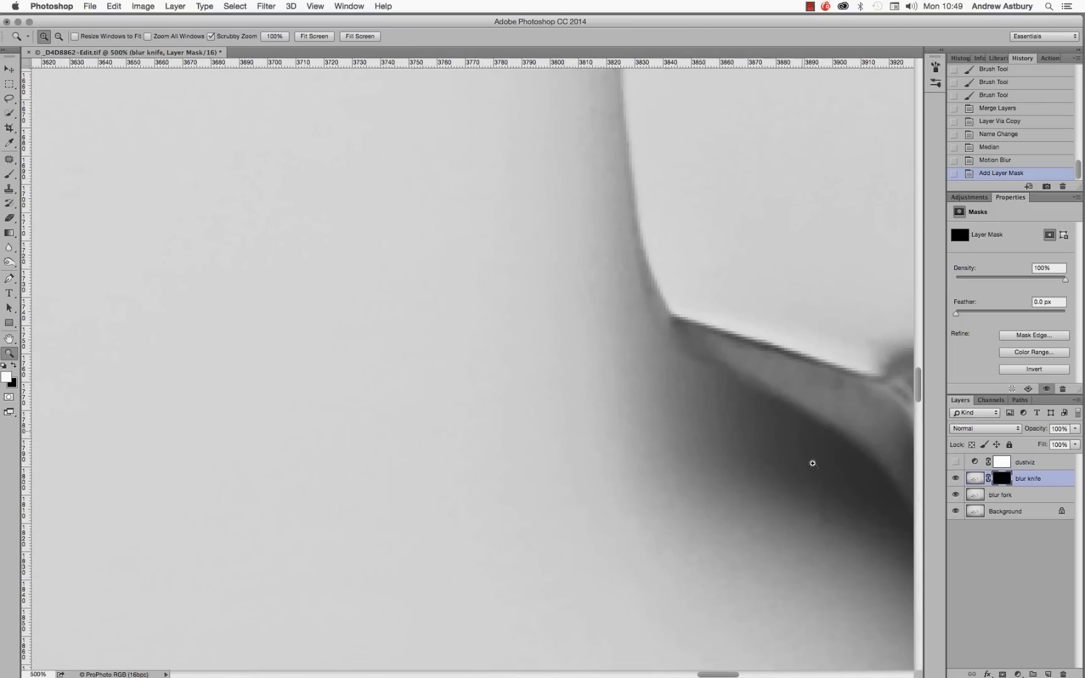
{"action": "left_click_drag", "start_coordinate": [712, 674], "coordinate": [726, 675]}
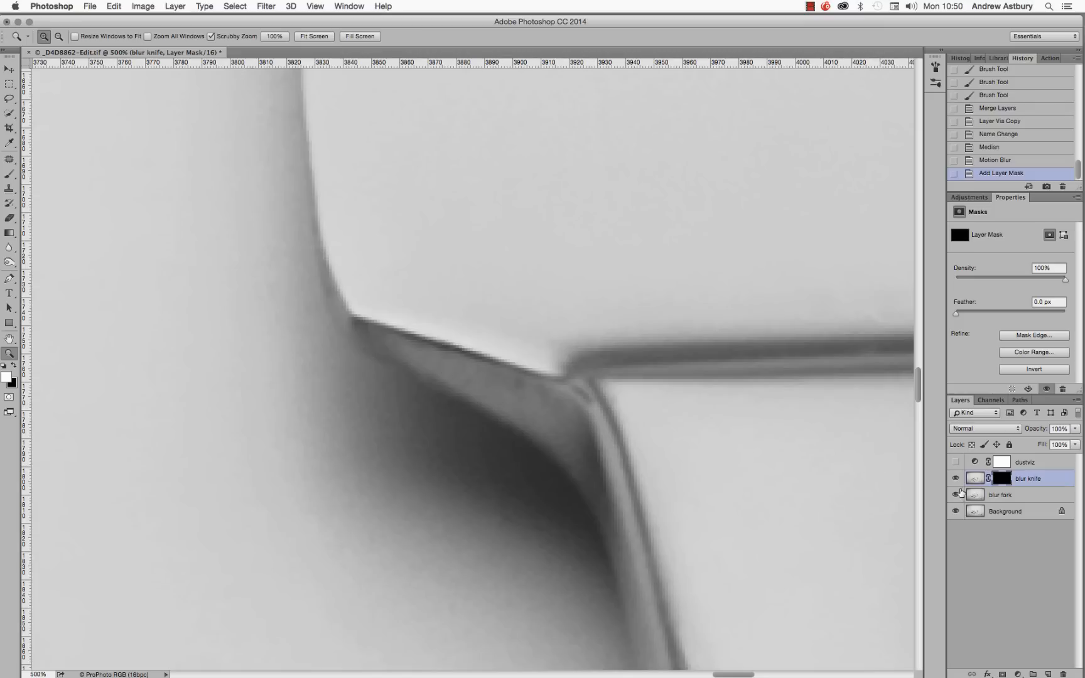
{"action": "left_click", "coordinate": [1002, 479], "text": "shift"}
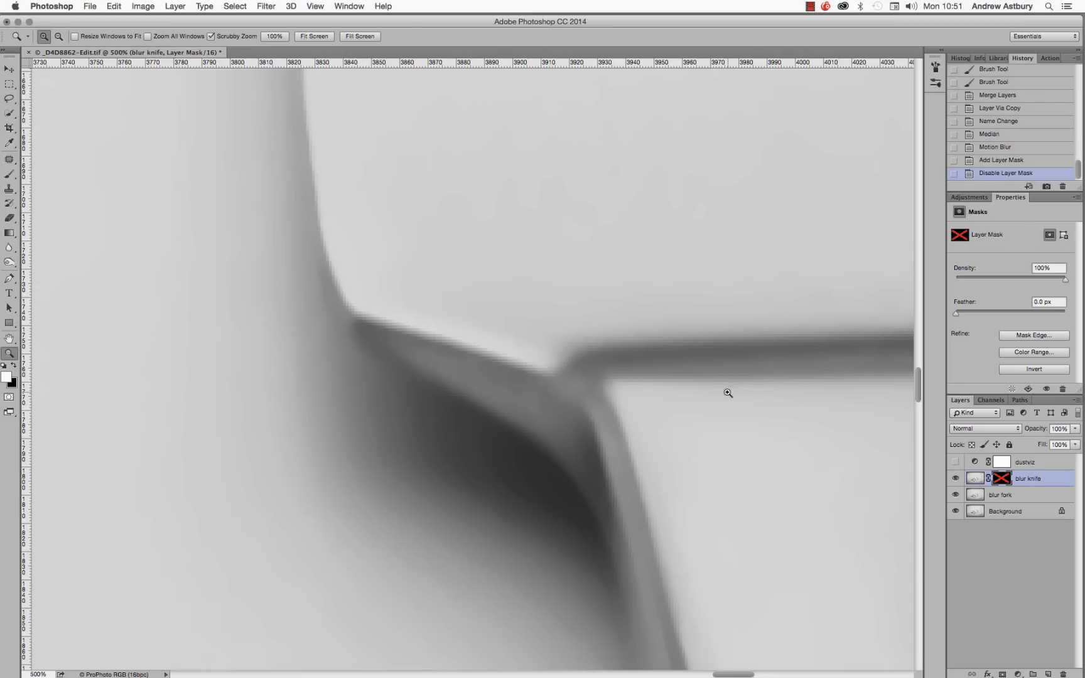
{"action": "left_click", "coordinate": [1003, 481], "text": "shift"}
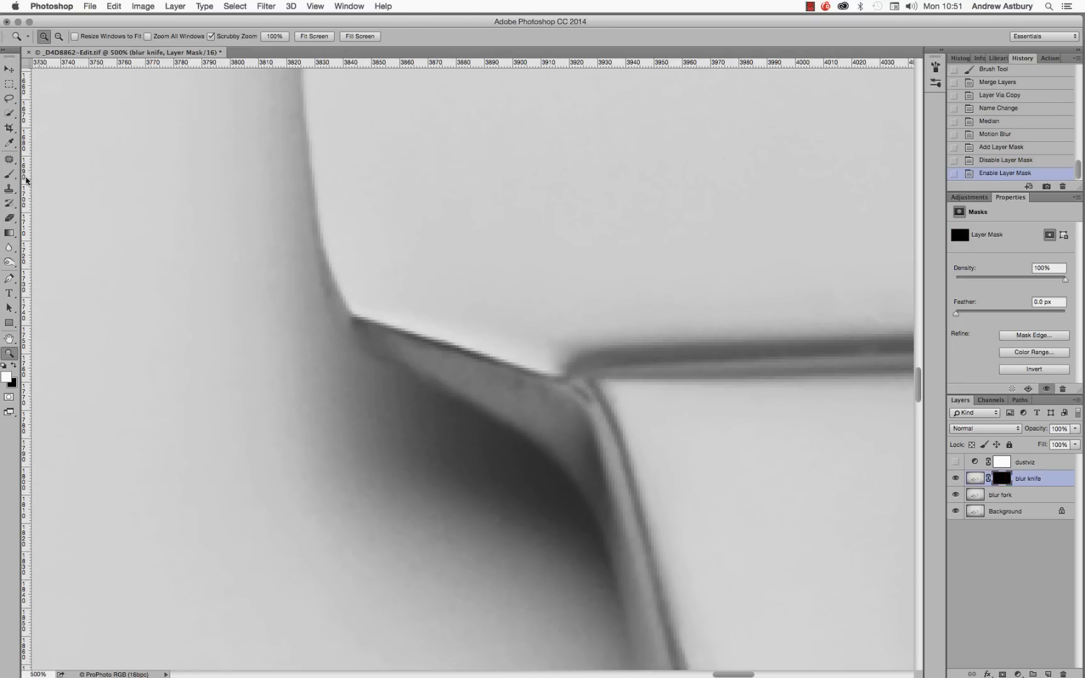
Rotate the 7 px brush tip to match the slanted heel of the blade and paint the blur in along it
{"action": "left_click", "coordinate": [10, 175]}
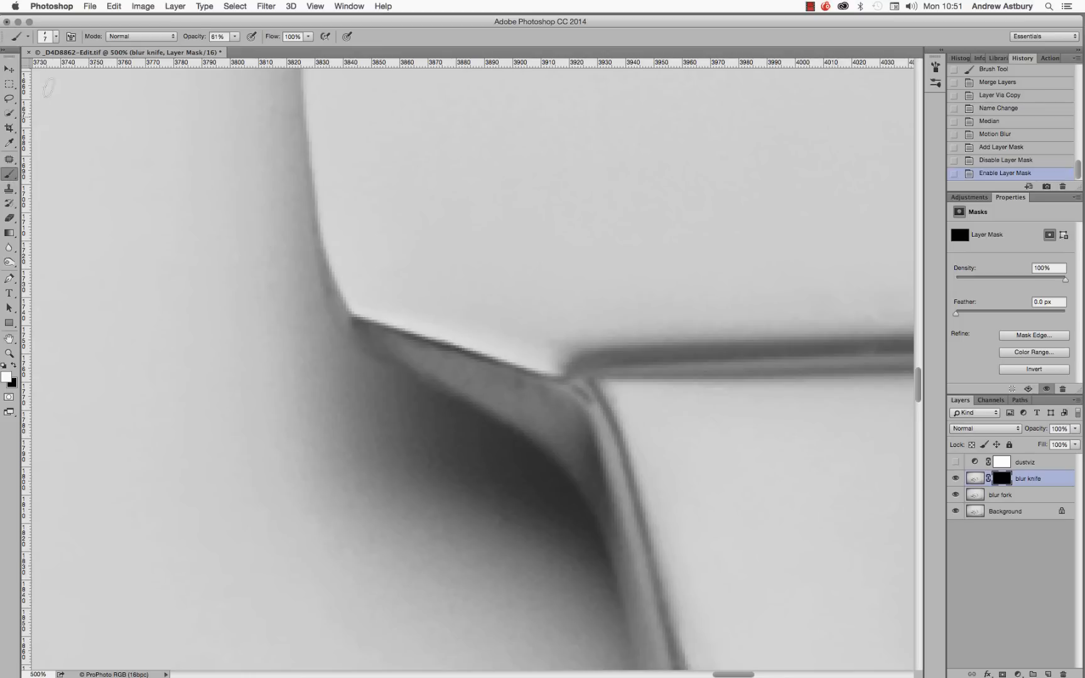
{"action": "left_click", "coordinate": [45, 38]}
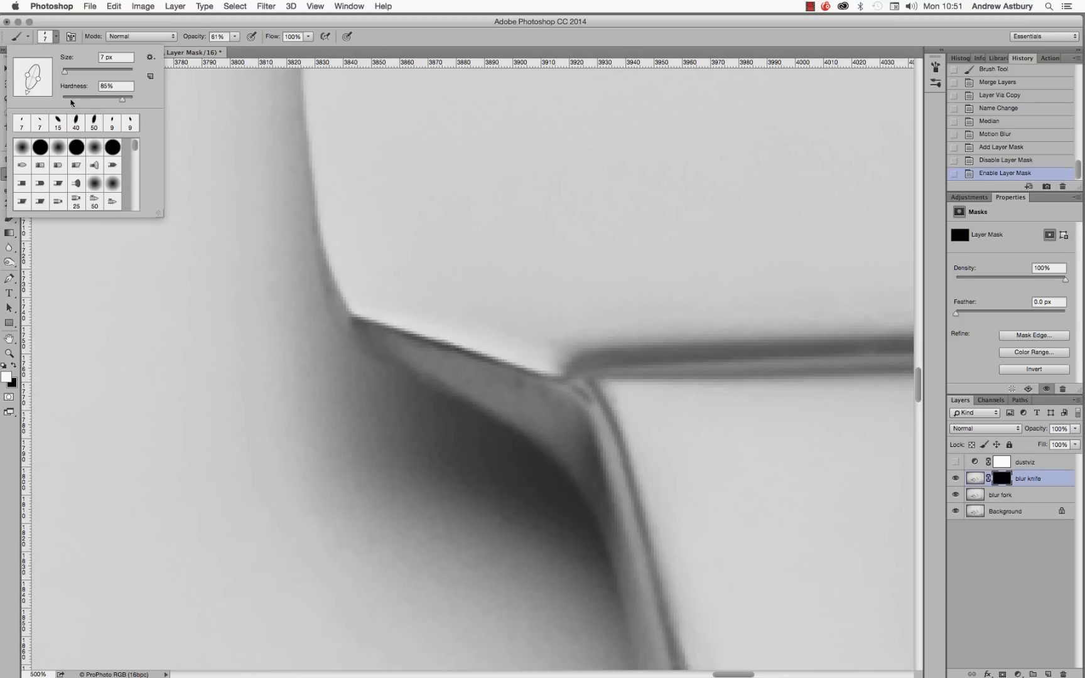
{"action": "left_click_drag", "start_coordinate": [26, 96], "coordinate": [46, 95]}
{"action": "left_click", "coordinate": [539, 404]}
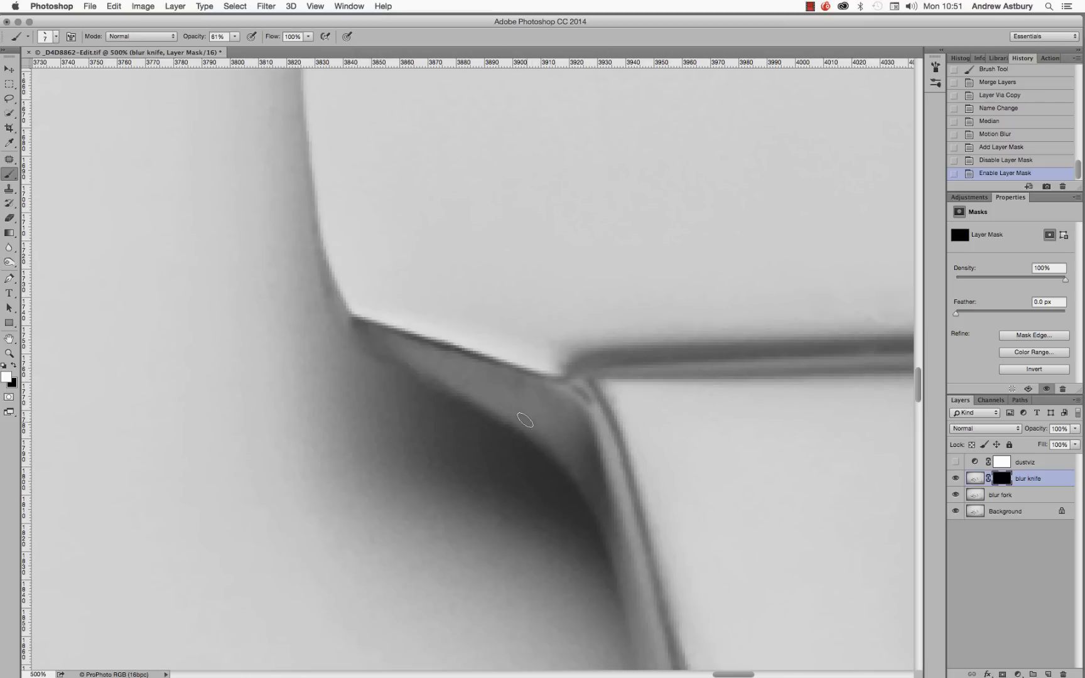
{"action": "left_click_drag", "start_coordinate": [368, 339], "coordinate": [493, 376]}
Enlarge the brush to 35 px and paint the blur in across the blade's base and the top of the handle
{"action": "key", "text": "bracketright"}
{"action": "key", "text": "bracketright"}
{"action": "key", "text": "bracketright"}
{"action": "key", "text": "bracketright"}
{"action": "key", "text": "bracketright"}
{"action": "key", "text": "bracketright"}
{"action": "key", "text": "bracketright"}
{"action": "key", "text": "bracketright"}
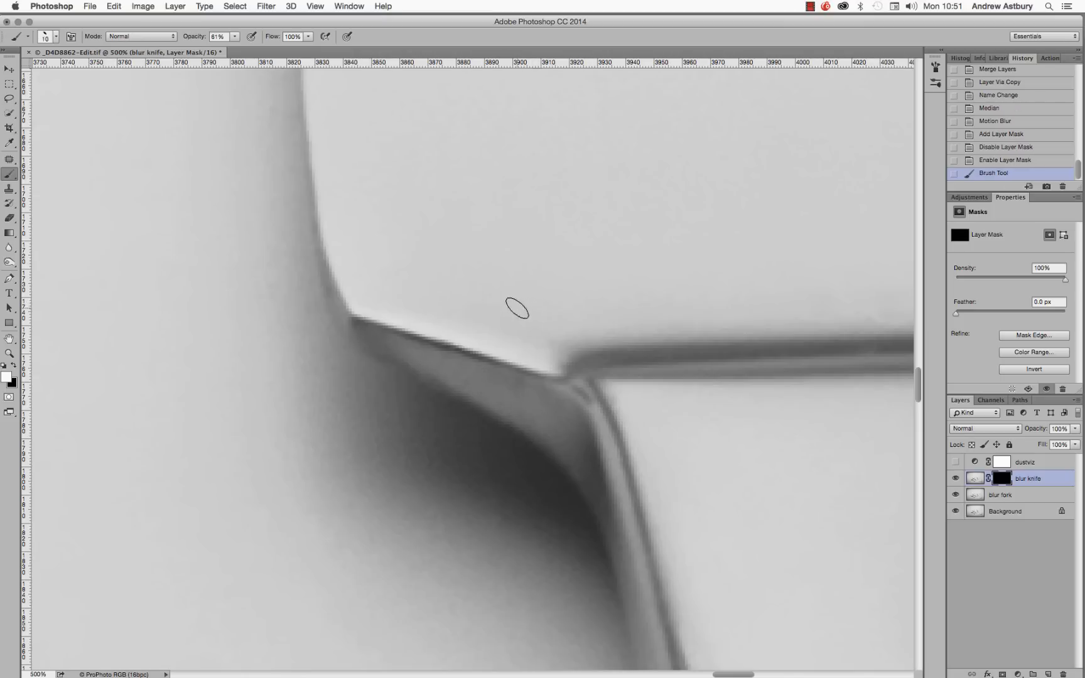
{"action": "left_click_drag", "start_coordinate": [589, 313], "coordinate": [792, 307]}
{"action": "key", "text": "space"}
{"action": "left_click_drag", "start_coordinate": [742, 297], "coordinate": [361, 297]}
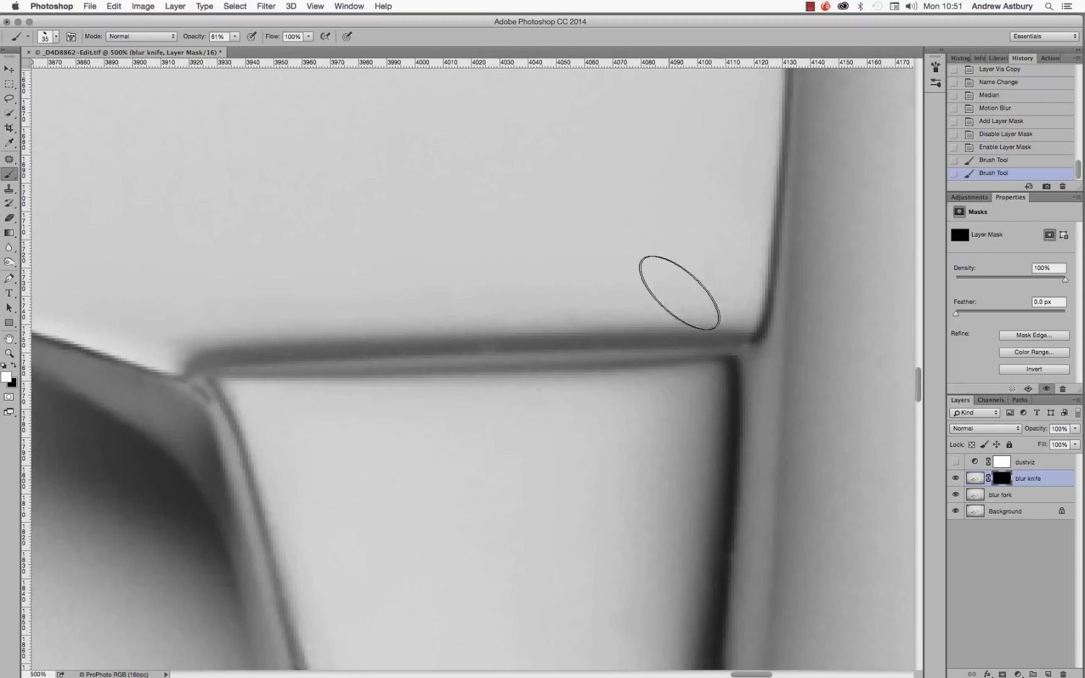
{"action": "left_click_drag", "start_coordinate": [492, 304], "coordinate": [494, 307]}
{"action": "mouse_move", "coordinate": [494, 405]}
{"action": "left_mouse_down"}
{"action": "mouse_move", "coordinate": [611, 420]}
{"action": "mouse_move", "coordinate": [628, 506]}
{"action": "mouse_move", "coordinate": [625, 578]}
{"action": "mouse_move", "coordinate": [603, 417]}
{"action": "mouse_move", "coordinate": [369, 415]}
{"action": "mouse_move", "coordinate": [465, 443]}
{"action": "left_mouse_up"}
Tilt the brush tip the opposite way and paint the blur in down the upper part of the knife handle's bright face
{"action": "left_click", "coordinate": [55, 37]}
{"action": "left_click_drag", "start_coordinate": [43, 93], "coordinate": [19, 89]}
{"action": "left_click", "coordinate": [602, 412]}
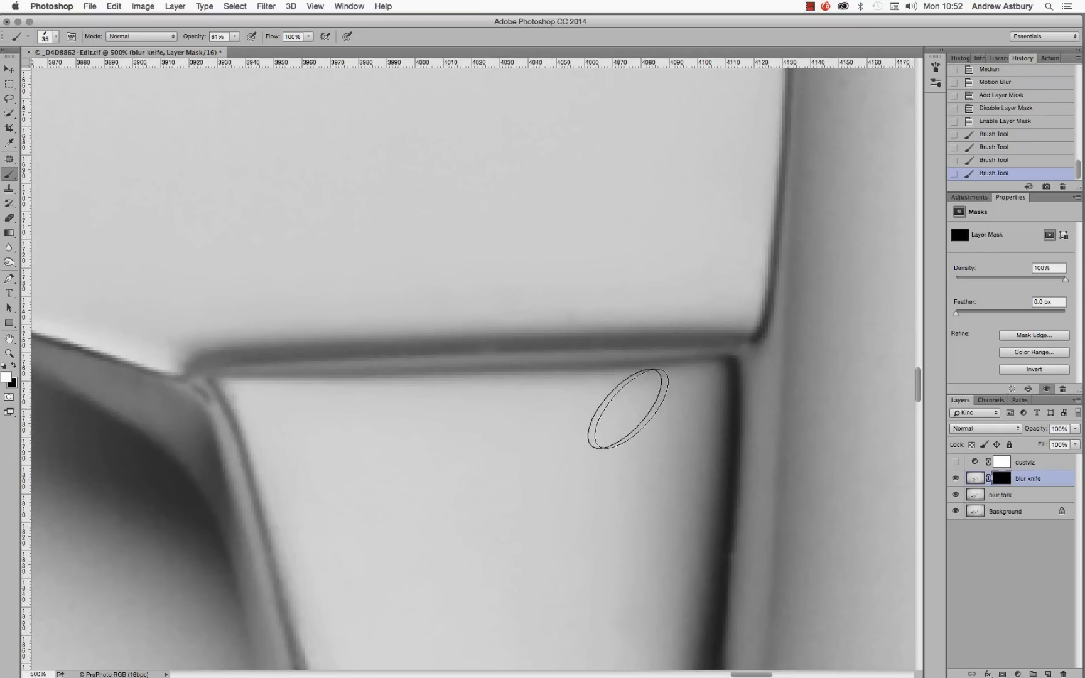
{"action": "left_click_drag", "start_coordinate": [668, 532], "coordinate": [633, 573]}
{"action": "key", "text": "space"}
{"action": "left_click_drag", "start_coordinate": [633, 573], "coordinate": [516, 259]}
{"action": "mouse_move", "coordinate": [550, 301]}
{"action": "left_mouse_down"}
{"action": "mouse_move", "coordinate": [520, 311]}
{"action": "mouse_move", "coordinate": [527, 433]}
{"action": "left_mouse_up"}
{"action": "key", "text": "space"}
{"action": "mouse_move", "coordinate": [526, 460]}
{"action": "left_mouse_down"}
{"action": "mouse_move", "coordinate": [477, 340]}
{"action": "mouse_move", "coordinate": [504, 154]}
{"action": "left_mouse_up"}
{"action": "mouse_move", "coordinate": [524, 489]}
{"action": "left_mouse_down"}
{"action": "mouse_move", "coordinate": [509, 617]}
{"action": "mouse_move", "coordinate": [431, 164]}
{"action": "left_mouse_up"}
{"action": "key", "text": "space"}
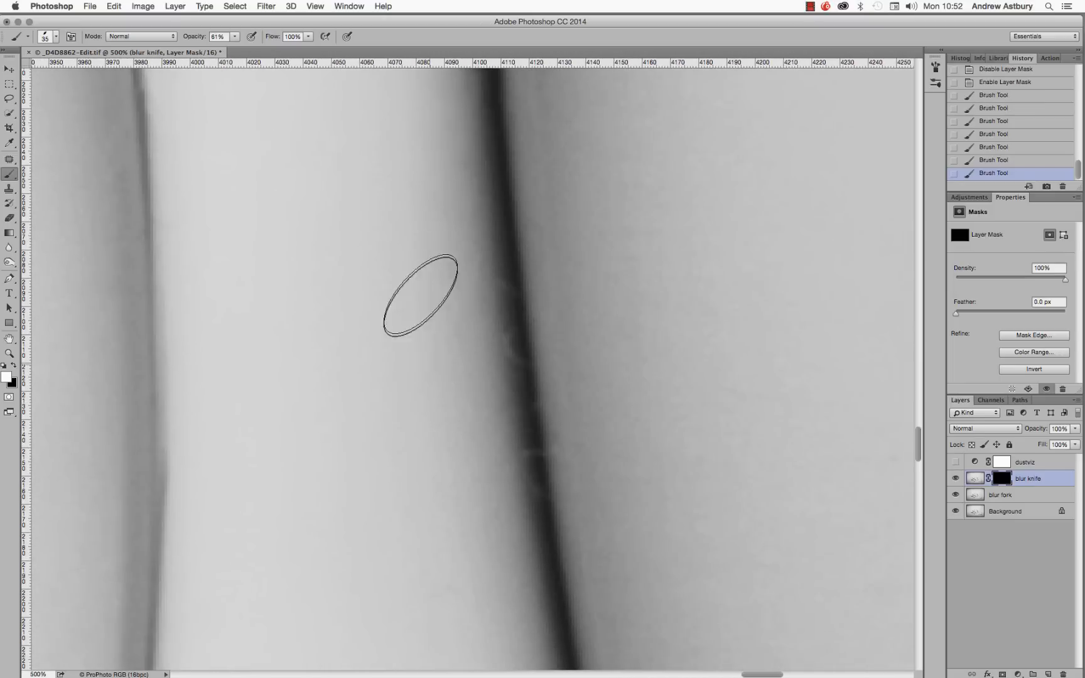
Paint the blur in down the lower part of the knife handle's face as far as its rounded end
{"action": "mouse_move", "coordinate": [462, 324]}
{"action": "left_mouse_down"}
{"action": "mouse_move", "coordinate": [441, 579]}
{"action": "mouse_move", "coordinate": [476, 551]}
{"action": "left_mouse_up"}
{"action": "key", "text": "space"}
{"action": "mouse_move", "coordinate": [477, 551]}
{"action": "left_mouse_down"}
{"action": "mouse_move", "coordinate": [424, 198]}
{"action": "mouse_move", "coordinate": [433, 171]}
{"action": "left_mouse_up"}
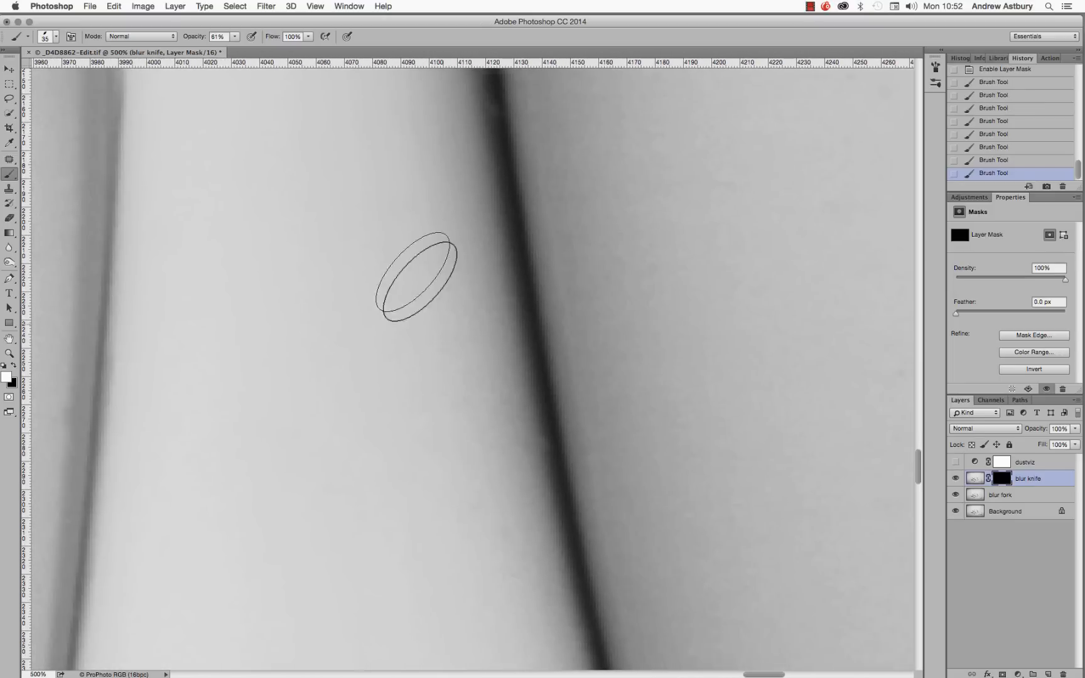
{"action": "left_click_drag", "start_coordinate": [504, 560], "coordinate": [499, 447]}
{"action": "key", "text": "space"}
{"action": "mouse_move", "coordinate": [446, 460]}
{"action": "left_mouse_down"}
{"action": "mouse_move", "coordinate": [431, 438]}
{"action": "mouse_move", "coordinate": [373, 164]}
{"action": "left_mouse_up"}
{"action": "mouse_move", "coordinate": [377, 177]}
{"action": "left_mouse_down"}
{"action": "mouse_move", "coordinate": [481, 496]}
{"action": "mouse_move", "coordinate": [449, 565]}
{"action": "mouse_move", "coordinate": [384, 160]}
{"action": "left_mouse_up"}
{"action": "key", "text": "space"}
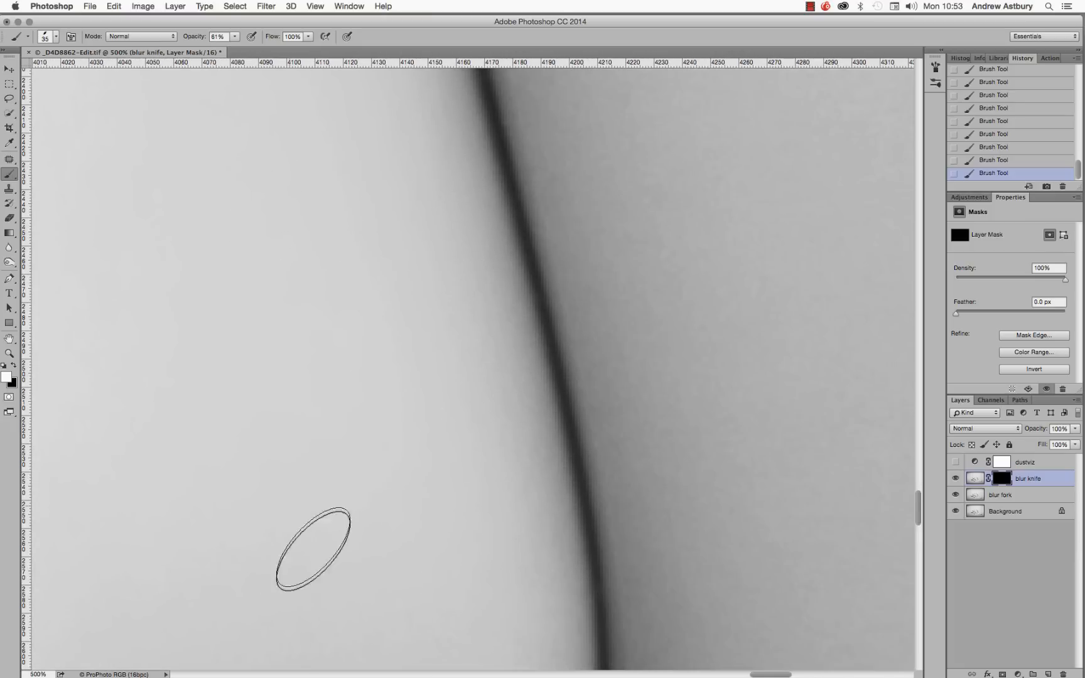
{"action": "key", "text": "space"}
{"action": "left_click_drag", "start_coordinate": [435, 536], "coordinate": [427, 122]}
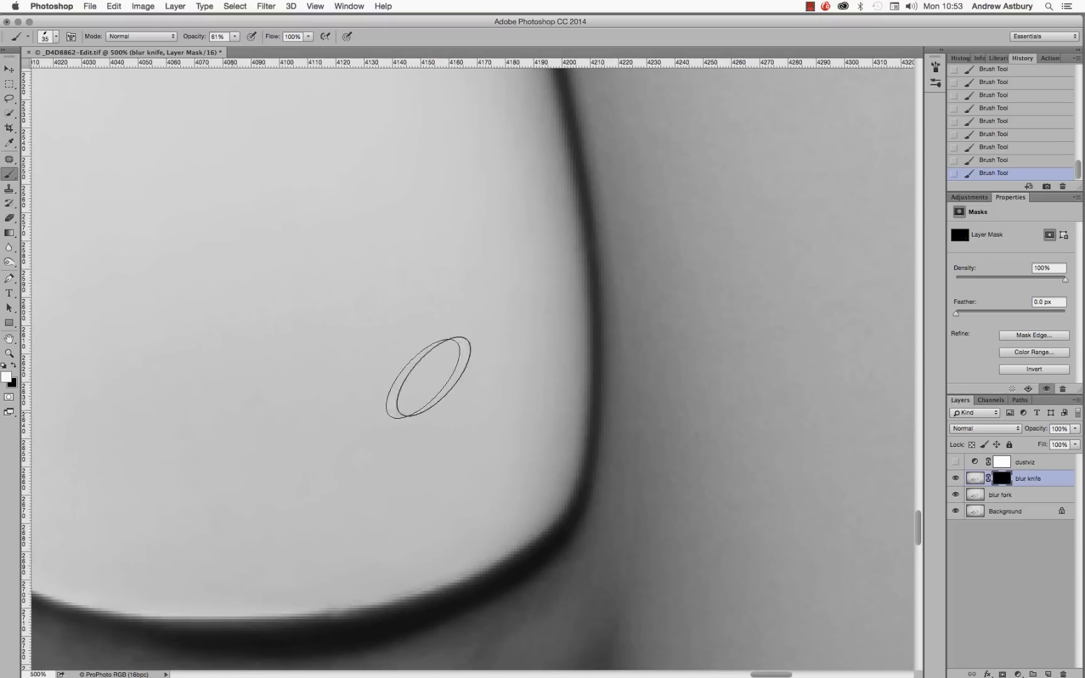
{"action": "scroll", "coordinate": [283, 483], "scroll_direction": "left", "scroll_amount": 6}
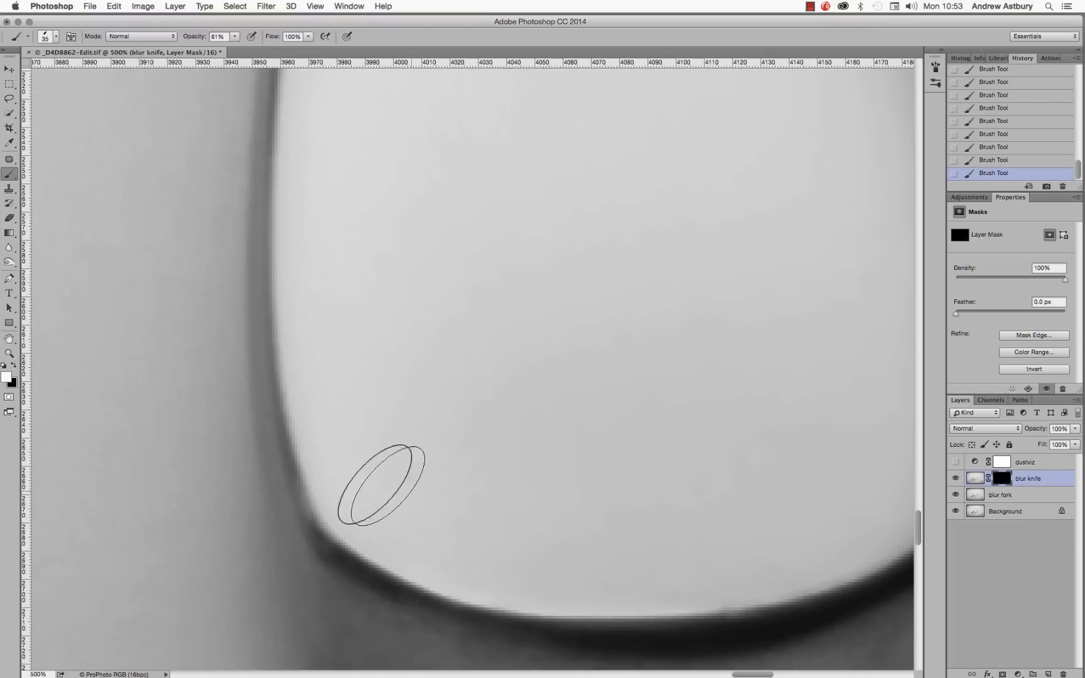
Reduce the brush to 20 px and paint the blur in across the dark underside of the knife handle's rounded end
{"action": "double_click", "coordinate": [9, 353]}
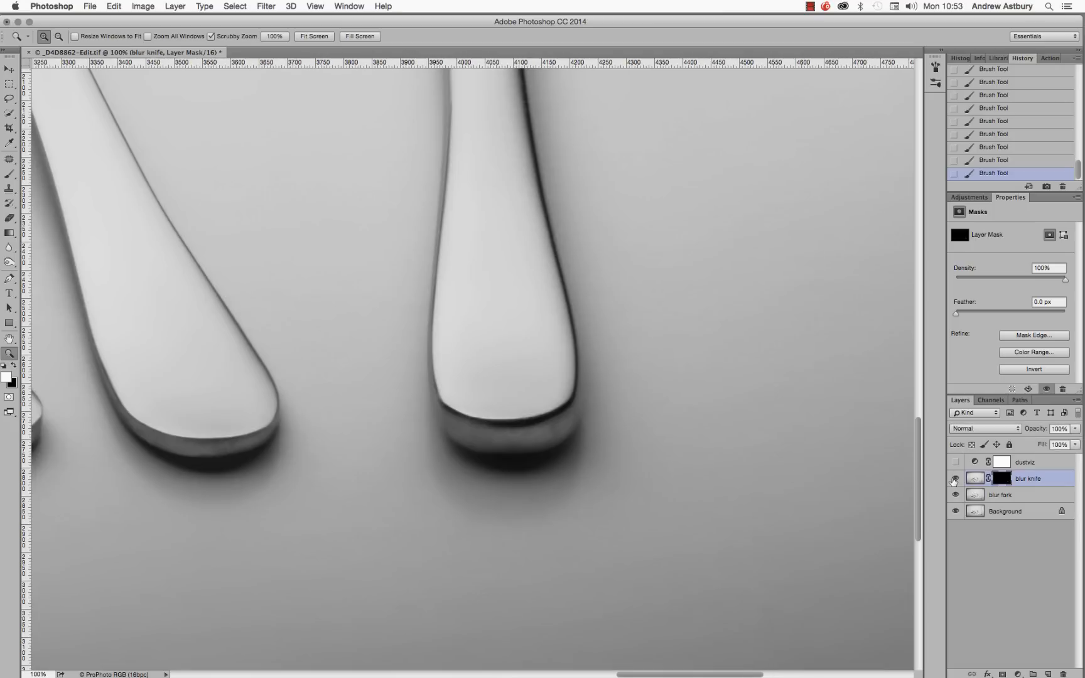
{"action": "left_click", "coordinate": [491, 448]}
{"action": "left_click", "coordinate": [502, 443]}
{"action": "key", "text": "b"}
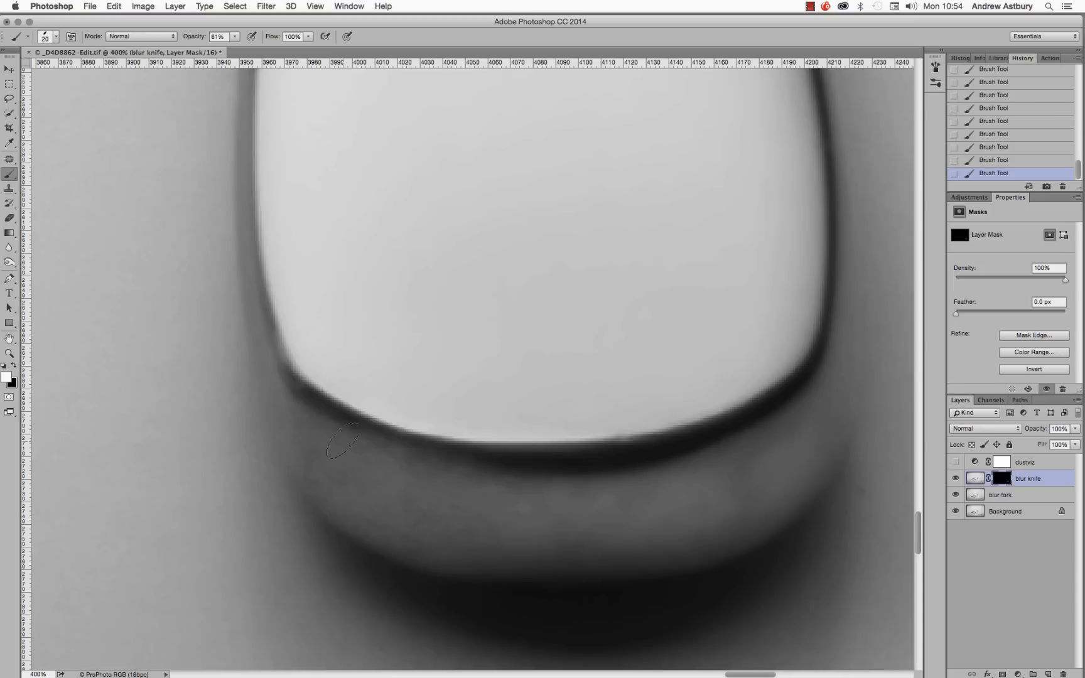
{"action": "key", "text": "z"}
{"action": "key", "text": "super+1"}
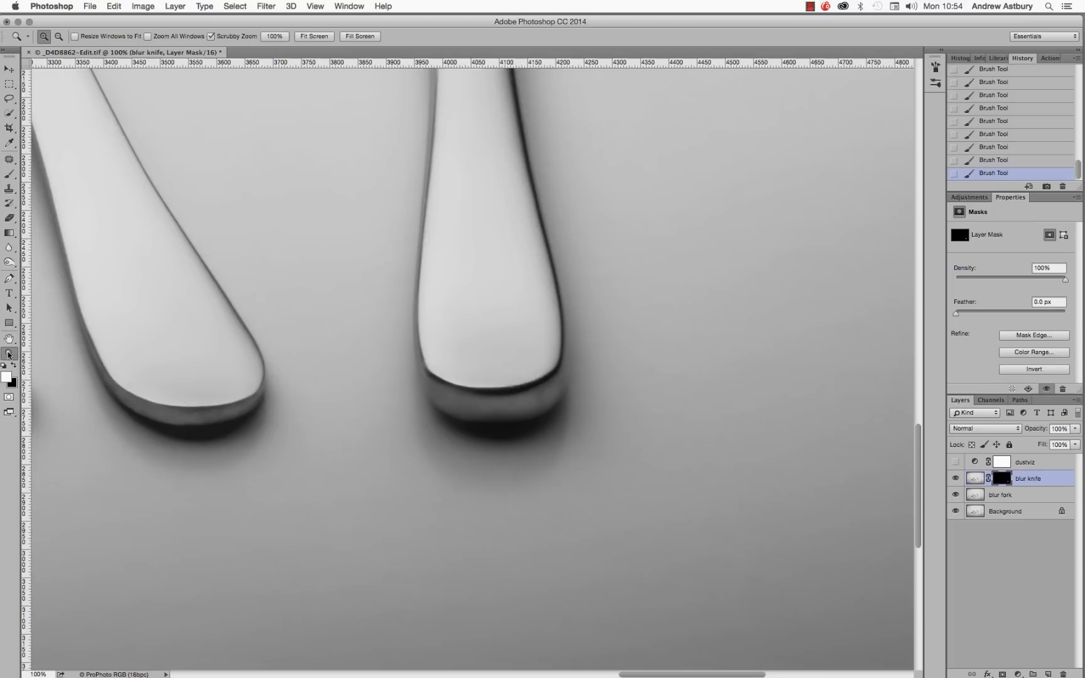
Enlarge the brush to 80 px and paint the blur in over the upper part of the knife blade, starting at its tip
{"action": "left_click", "coordinate": [433, 373]}
{"action": "left_click", "coordinate": [433, 373]}
{"action": "left_click", "coordinate": [544, 364]}
{"action": "left_click_drag", "start_coordinate": [555, 317], "coordinate": [600, 579]}
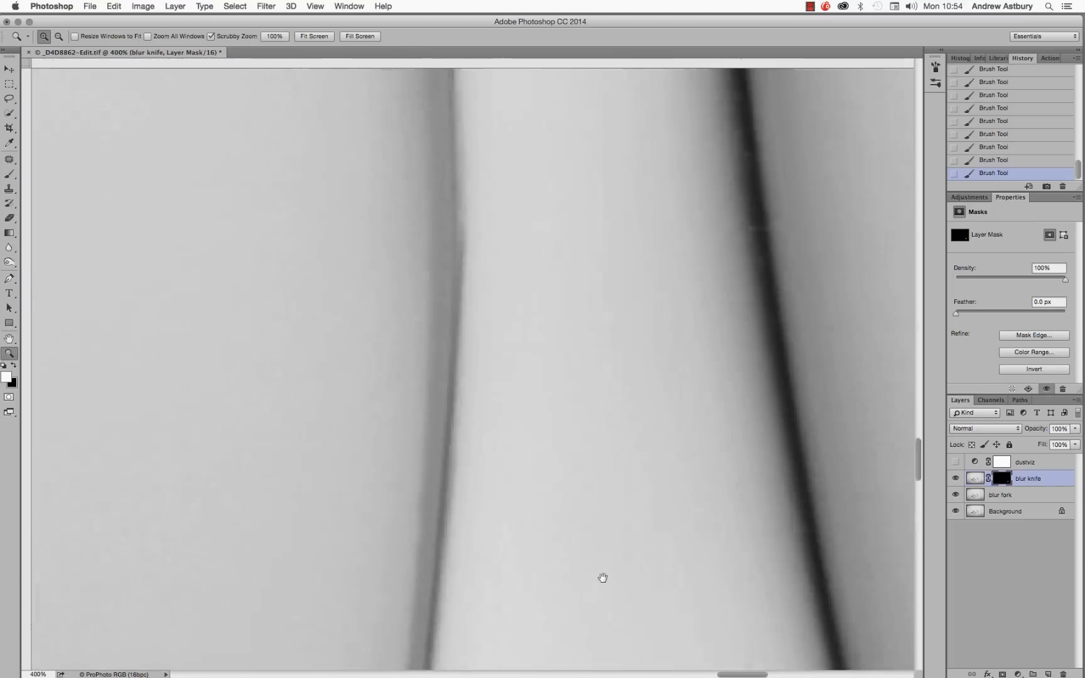
{"action": "left_click_drag", "start_coordinate": [553, 352], "coordinate": [452, 616]}
{"action": "left_click_drag", "start_coordinate": [392, 220], "coordinate": [493, 534]}
{"action": "left_click_drag", "start_coordinate": [483, 264], "coordinate": [486, 552]}
{"action": "key", "text": "b"}
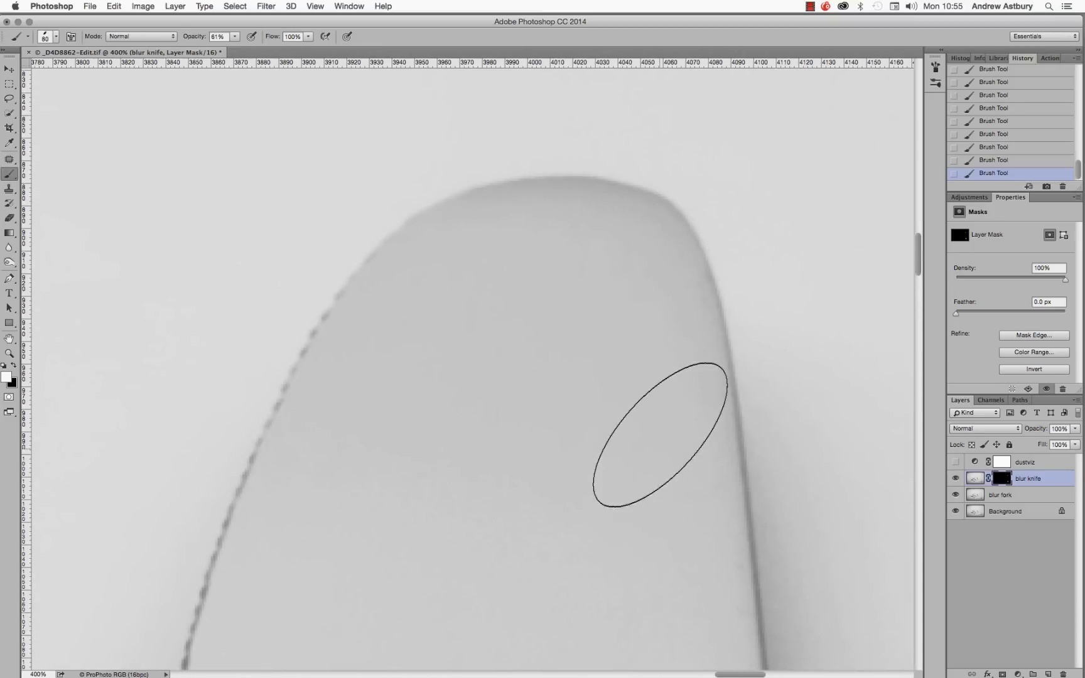
{"action": "left_click_drag", "start_coordinate": [516, 516], "coordinate": [606, 279]}
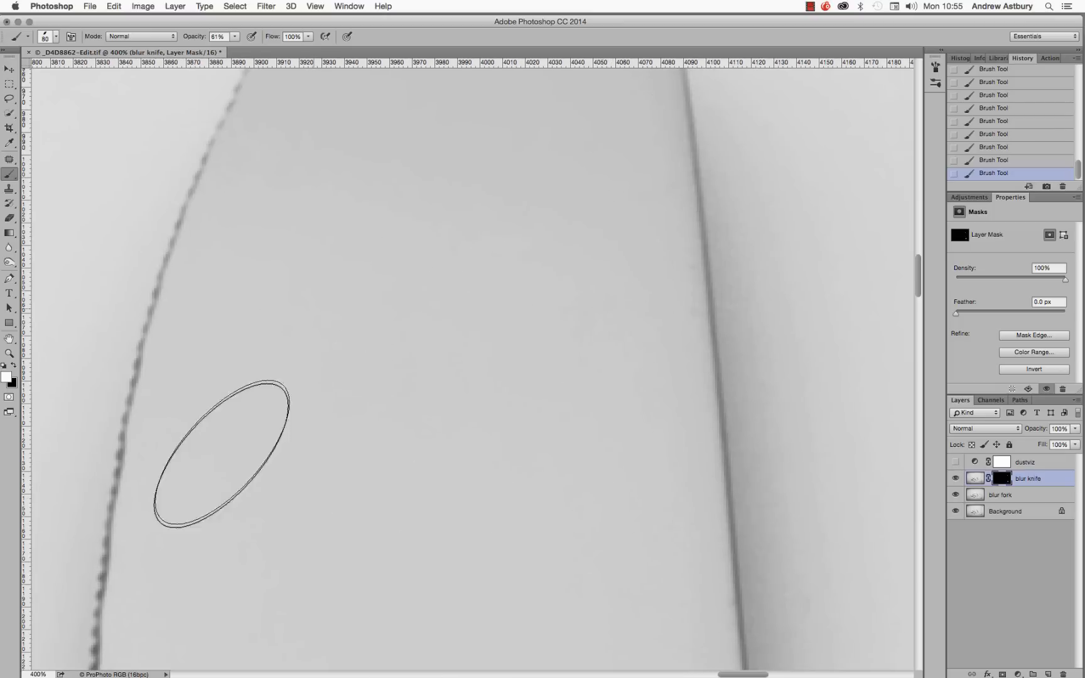
{"action": "left_click_drag", "start_coordinate": [217, 455], "coordinate": [462, 205]}
Paint the blur in down the lower part of the blade as far as its base above the handle
{"action": "left_click_drag", "start_coordinate": [341, 540], "coordinate": [417, 196]}
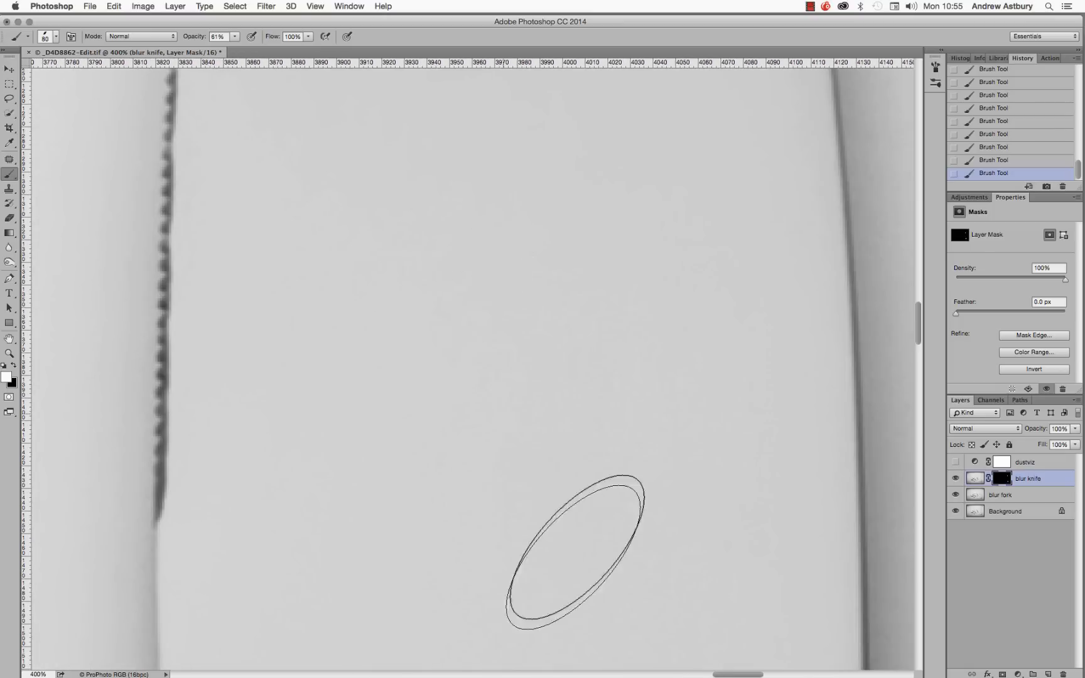
{"action": "left_click_drag", "start_coordinate": [659, 506], "coordinate": [550, 162]}
{"action": "left_click_drag", "start_coordinate": [635, 573], "coordinate": [728, 142]}
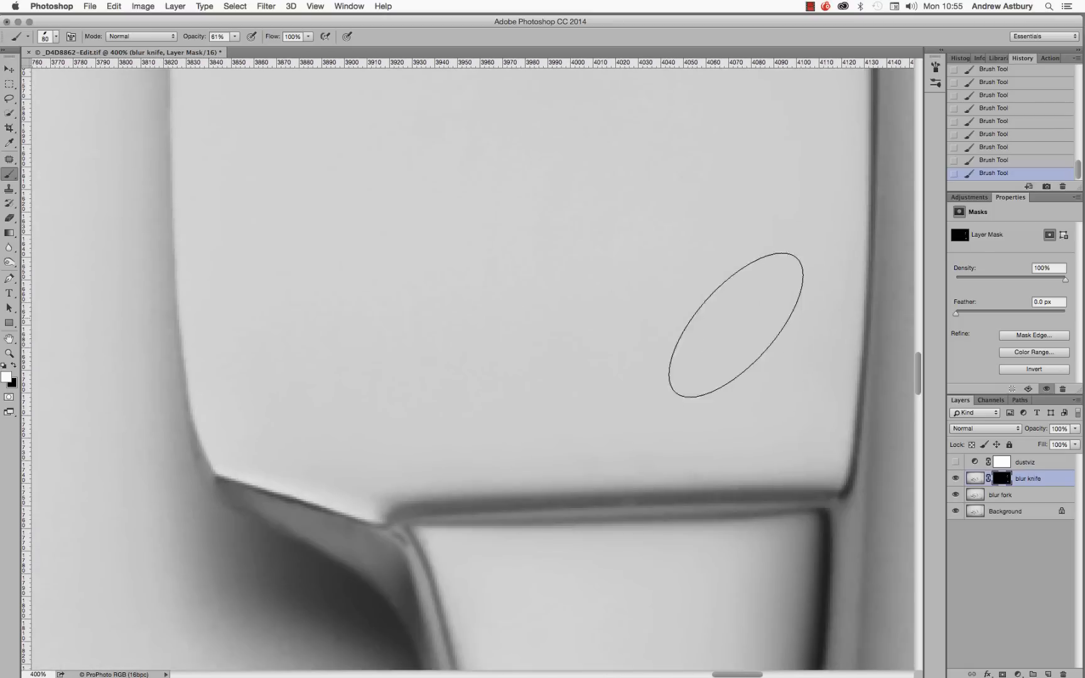
{"action": "left_click_drag", "start_coordinate": [486, 207], "coordinate": [560, 665]}
Show the dustviz layer, paint the blur in over the uneven tones it reveals from lower blade to tip, and hide the layer again
{"action": "left_click", "coordinate": [955, 461]}
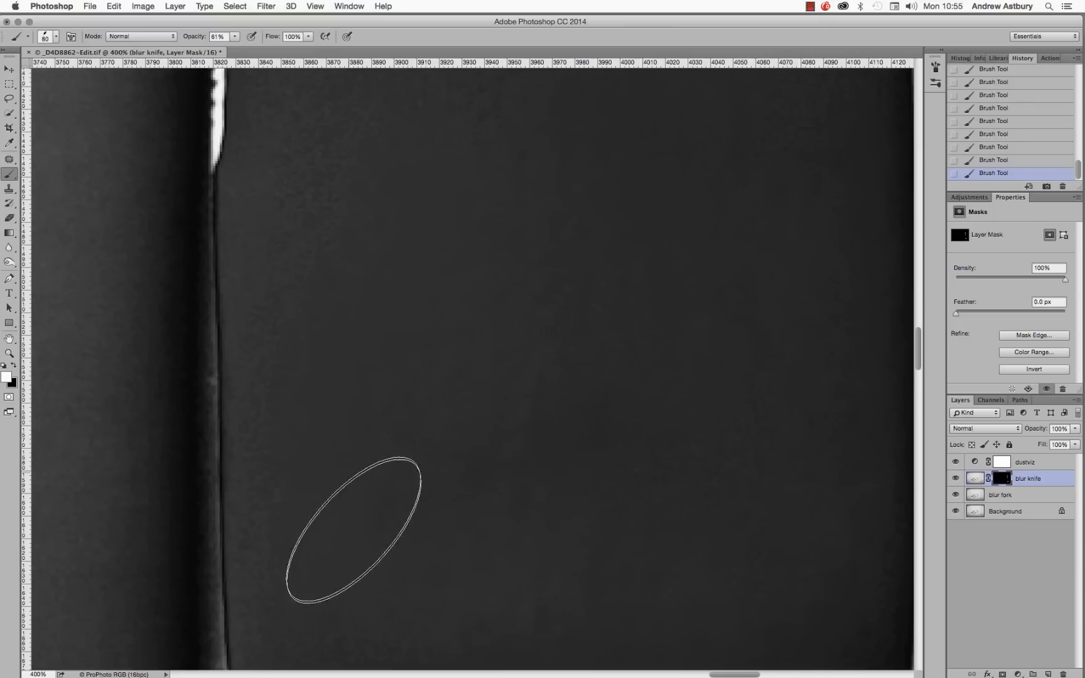
{"action": "left_click_drag", "start_coordinate": [535, 229], "coordinate": [491, 622]}
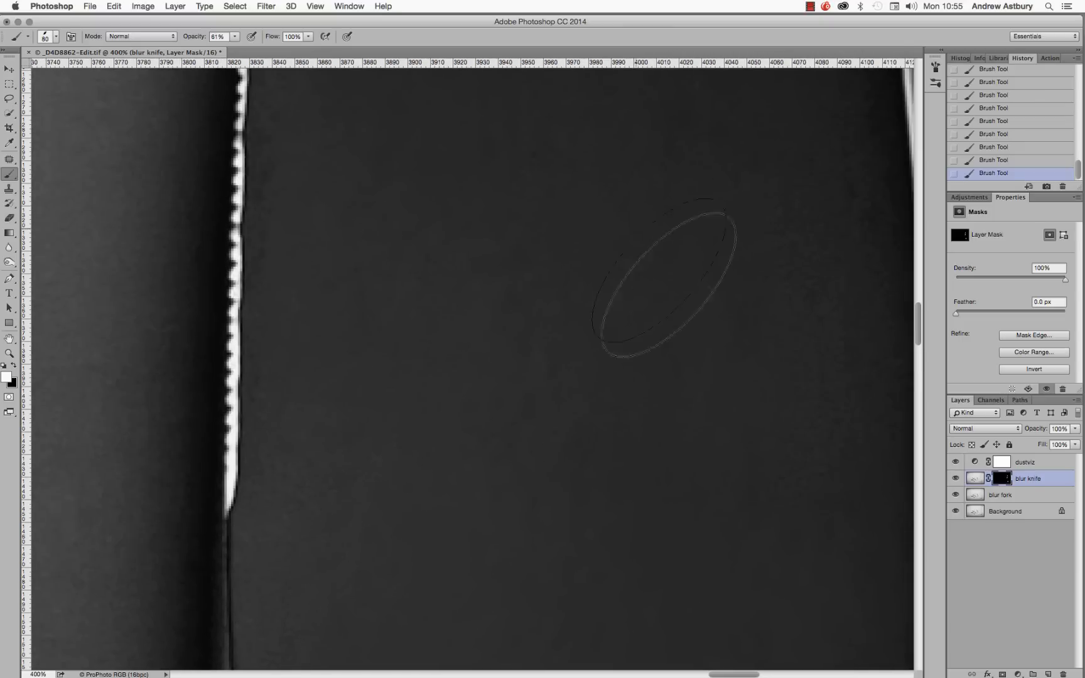
{"action": "left_click_drag", "start_coordinate": [666, 278], "coordinate": [390, 587]}
{"action": "left_click_drag", "start_coordinate": [424, 496], "coordinate": [455, 201]}
{"action": "left_click_drag", "start_coordinate": [474, 261], "coordinate": [502, 634]}
{"action": "left_click_drag", "start_coordinate": [411, 82], "coordinate": [472, 450]}
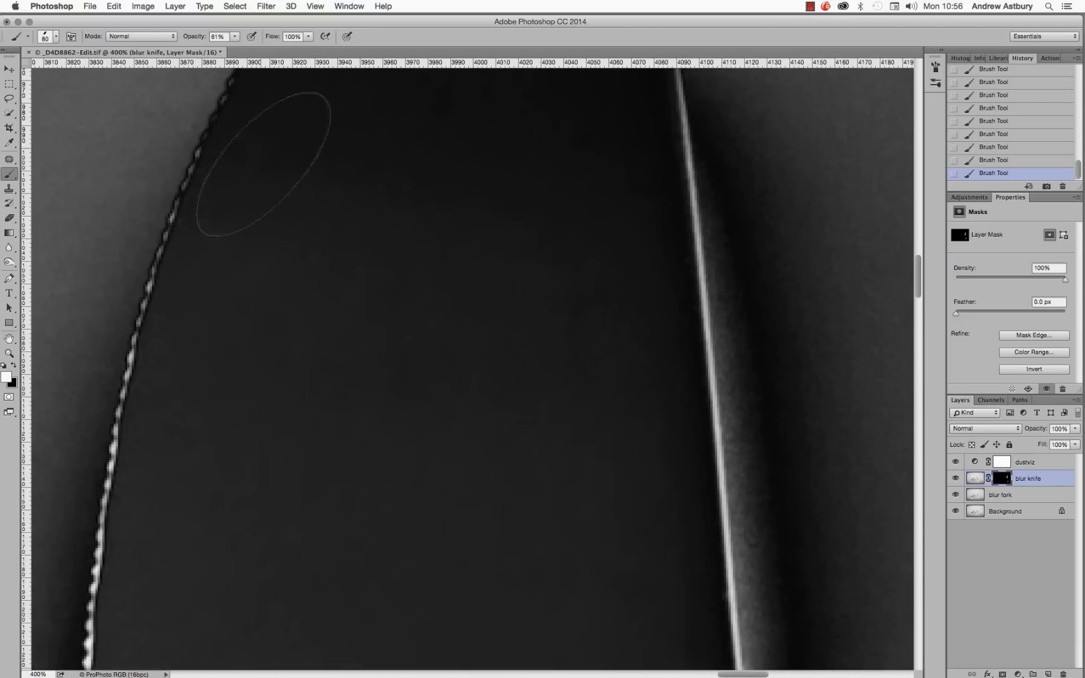
{"action": "left_click_drag", "start_coordinate": [245, 389], "coordinate": [370, 173]}
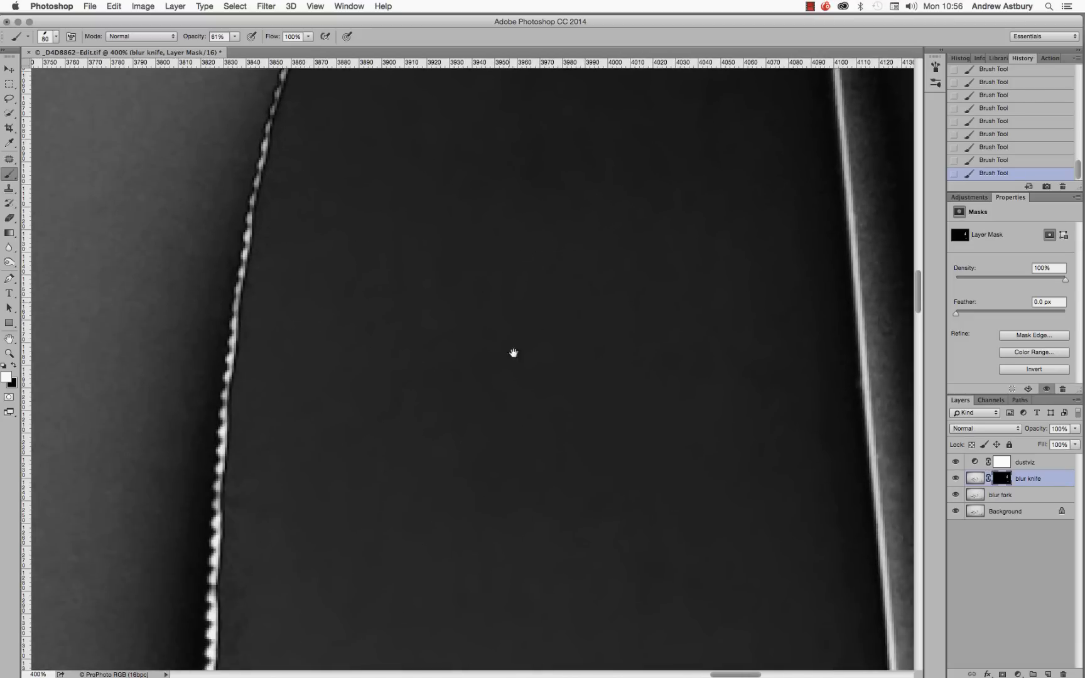
{"action": "left_click_drag", "start_coordinate": [513, 353], "coordinate": [506, 640]}
{"action": "mouse_move", "coordinate": [568, 188]}
{"action": "left_mouse_down"}
{"action": "mouse_move", "coordinate": [569, 443]}
{"action": "mouse_move", "coordinate": [571, 335]}
{"action": "left_mouse_up"}
{"action": "left_click", "coordinate": [956, 462]}
Compare the whole photo with and without the blur knife and blur fork layers, leaving both layers visible
{"action": "double_click", "coordinate": [9, 353]}
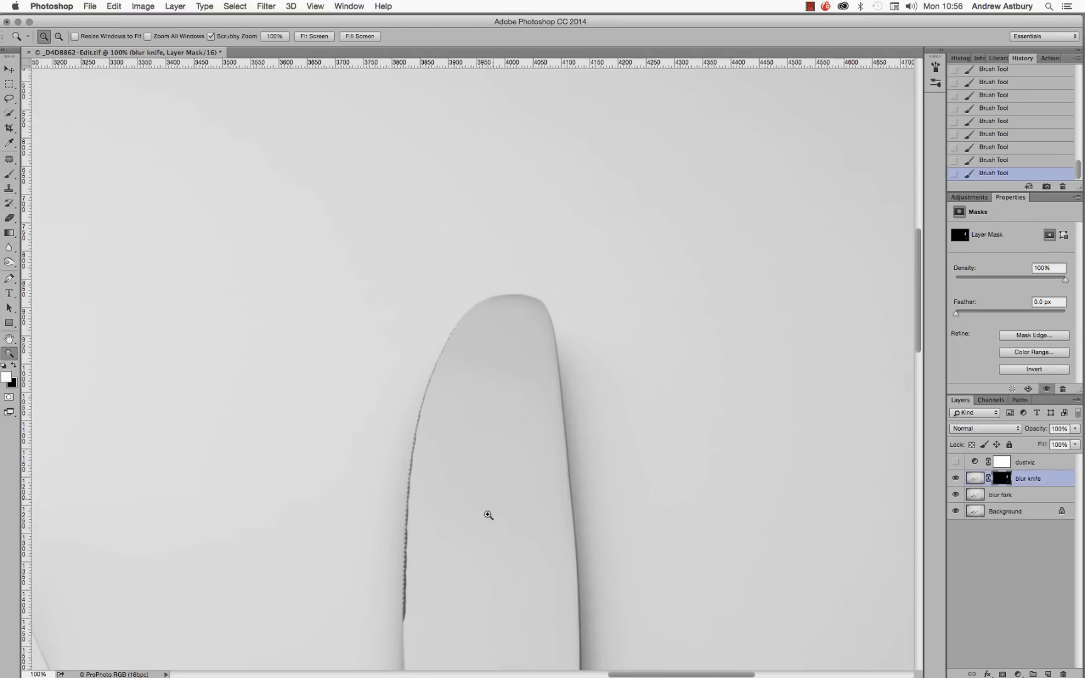
{"action": "double_click", "coordinate": [9, 339]}
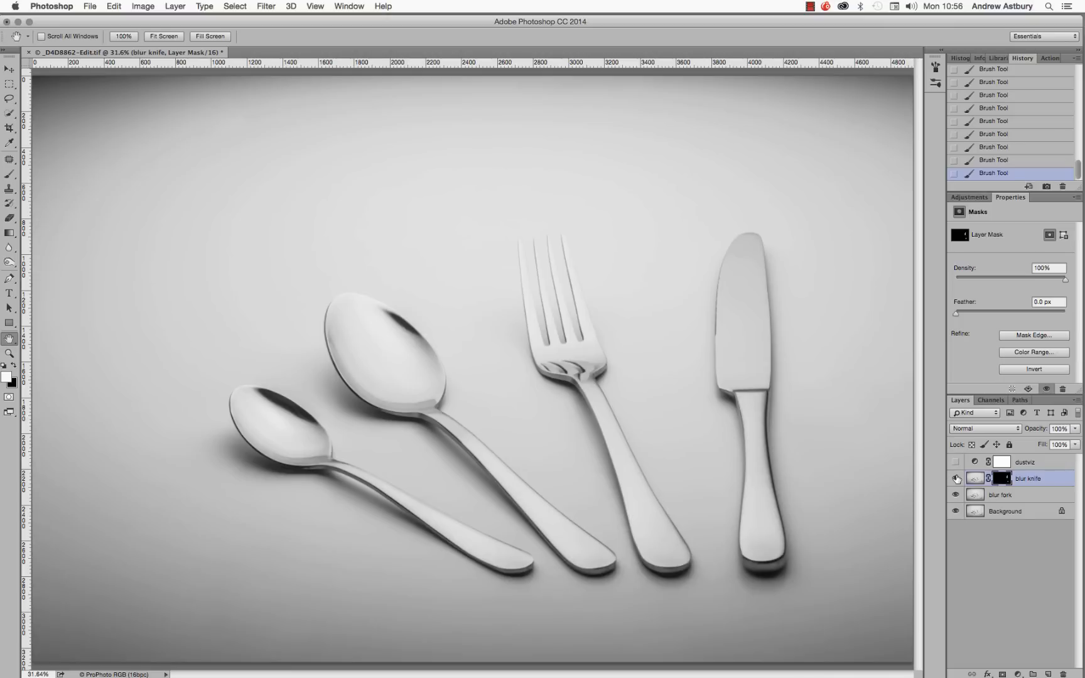
{"action": "left_click_drag", "start_coordinate": [955, 483], "coordinate": [953, 502]}
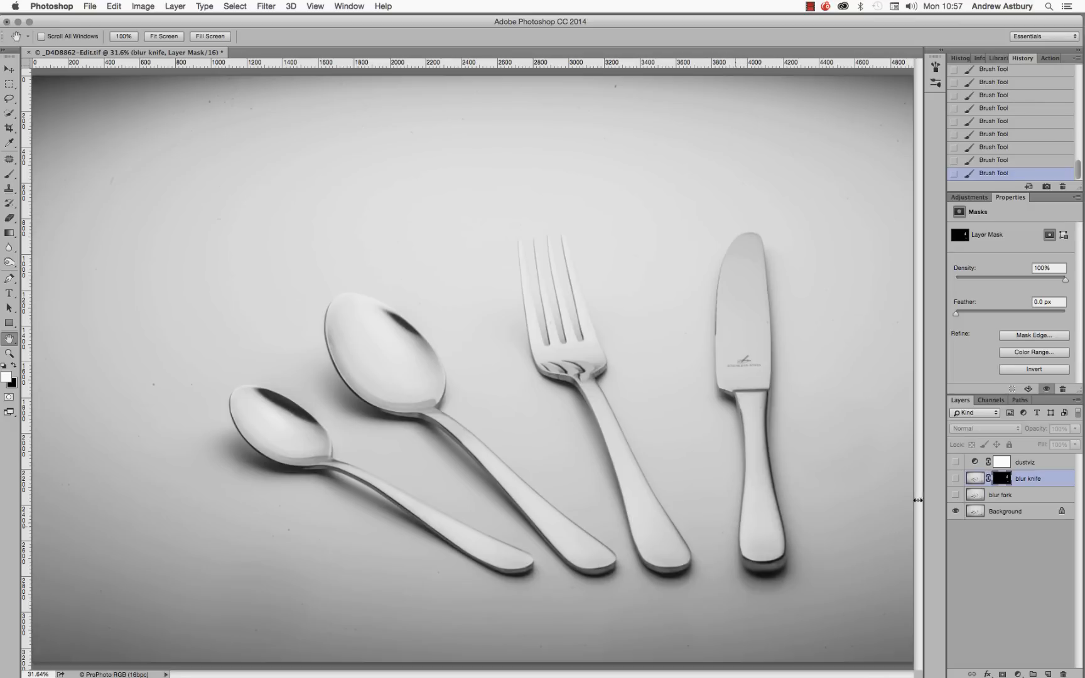
{"action": "left_click", "coordinate": [954, 493]}
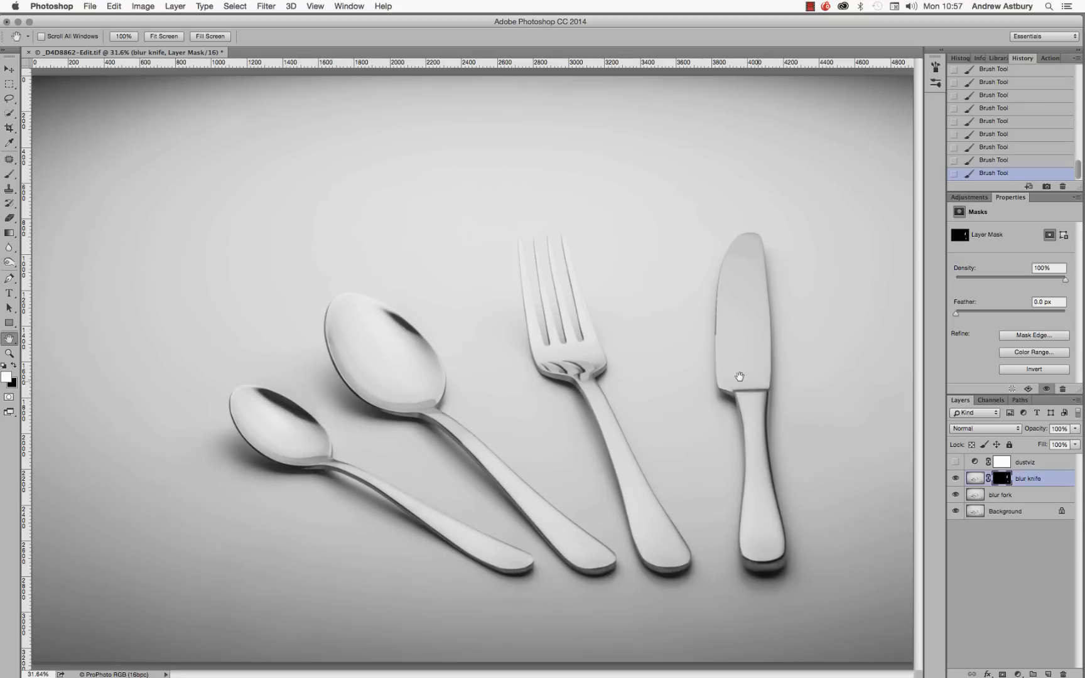
Examine the large spoon, the fork, the handle ends and the edges of the knife handle's narrow section close up for remaining roughness
{"action": "double_click", "coordinate": [9, 353]}
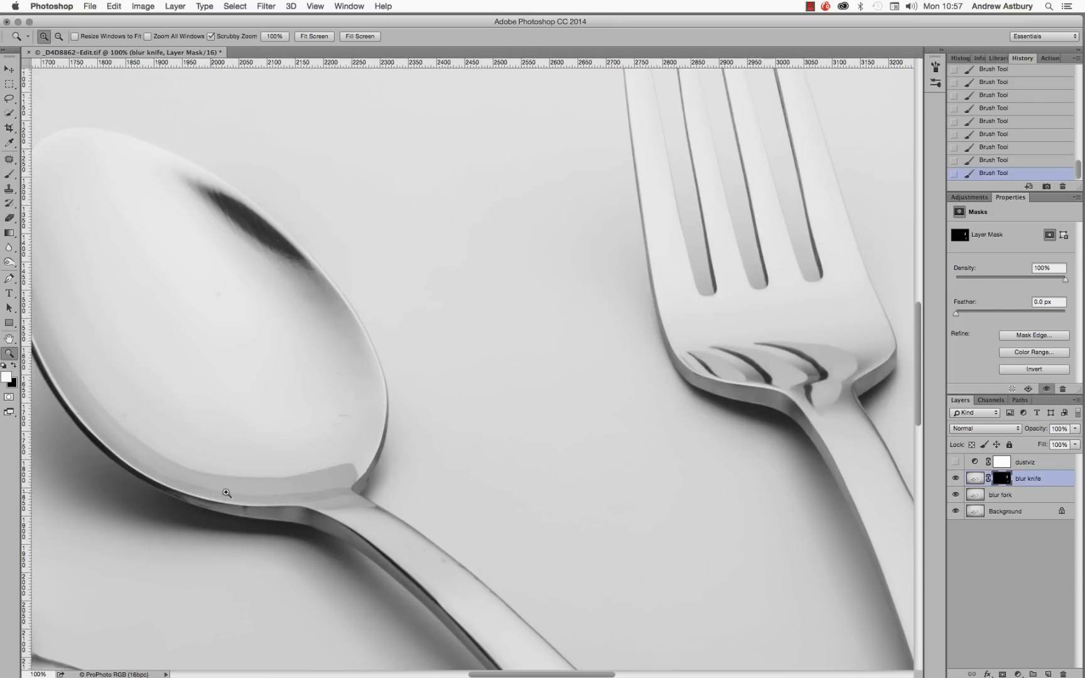
{"action": "left_click_drag", "start_coordinate": [446, 523], "coordinate": [216, 468]}
{"action": "left_click_drag", "start_coordinate": [646, 526], "coordinate": [368, 574]}
{"action": "left_click_drag", "start_coordinate": [514, 589], "coordinate": [406, 272]}
{"action": "left_click_drag", "start_coordinate": [491, 484], "coordinate": [440, 390]}
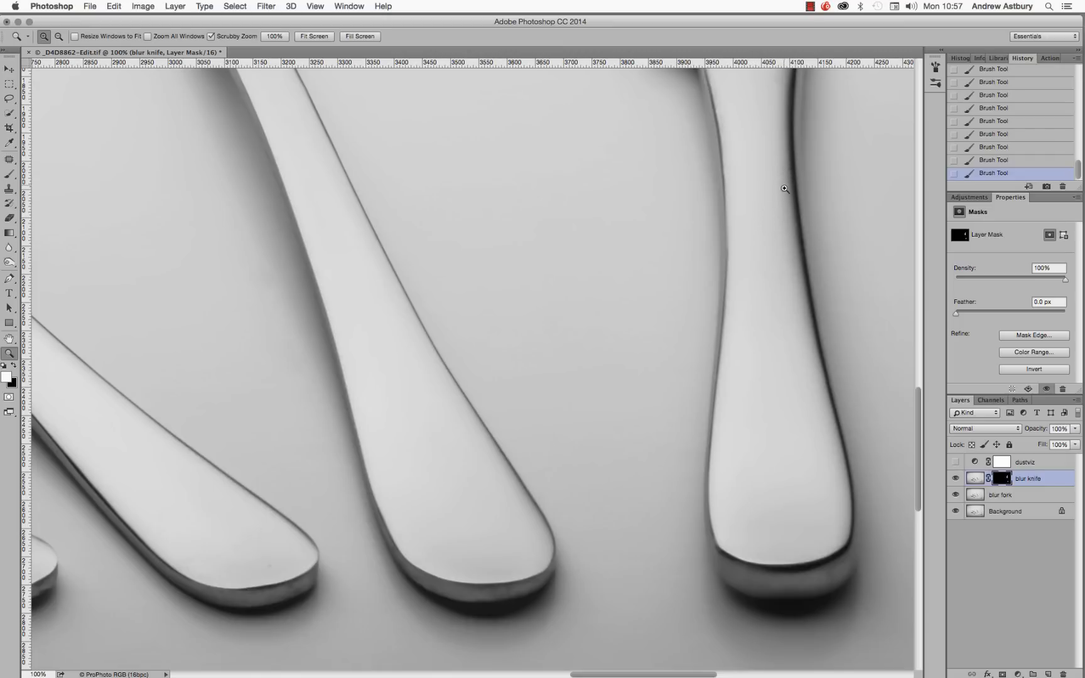
{"action": "left_click", "coordinate": [797, 206]}
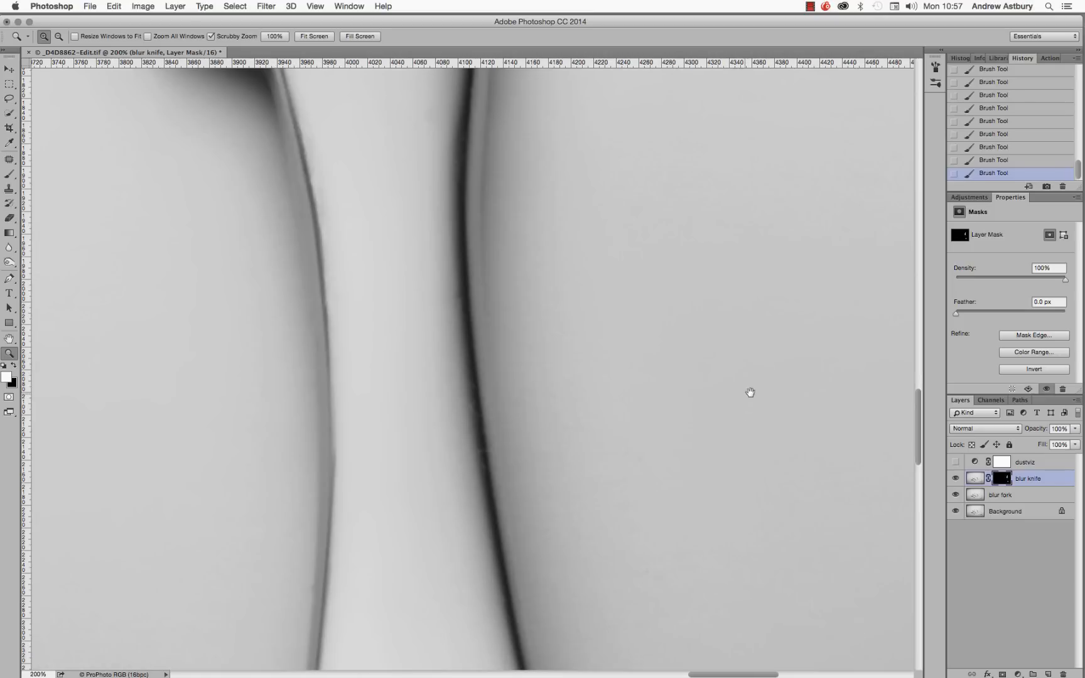
{"action": "left_click_drag", "start_coordinate": [750, 392], "coordinate": [750, 484]}
{"action": "left_click_drag", "start_coordinate": [589, 441], "coordinate": [631, 300]}
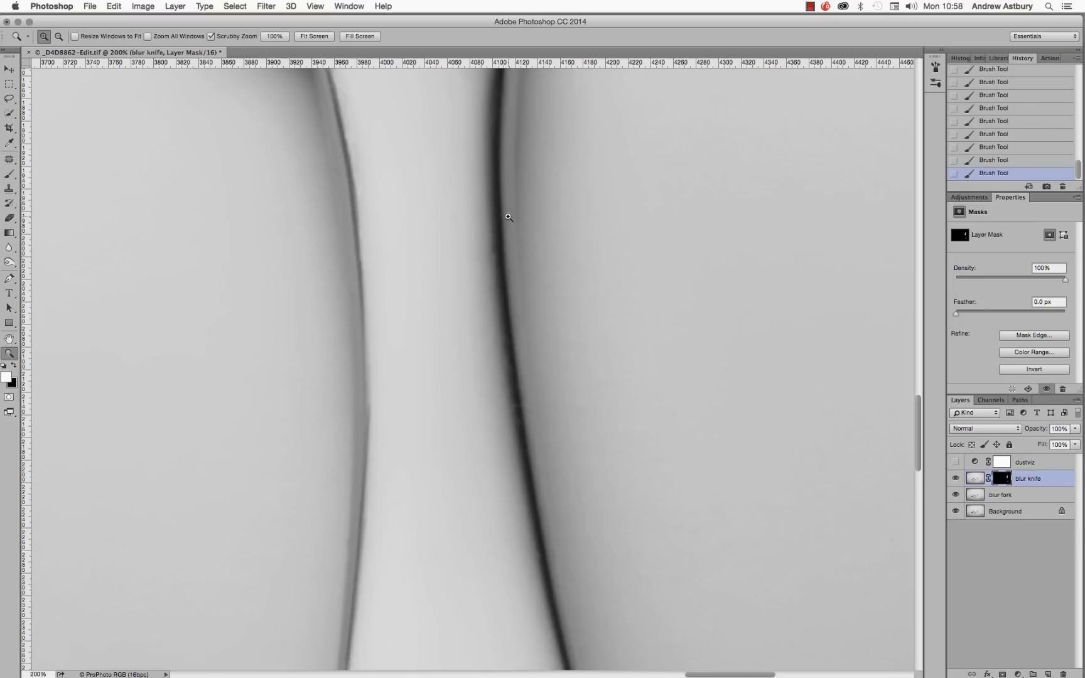
{"action": "left_click", "coordinate": [435, 470]}
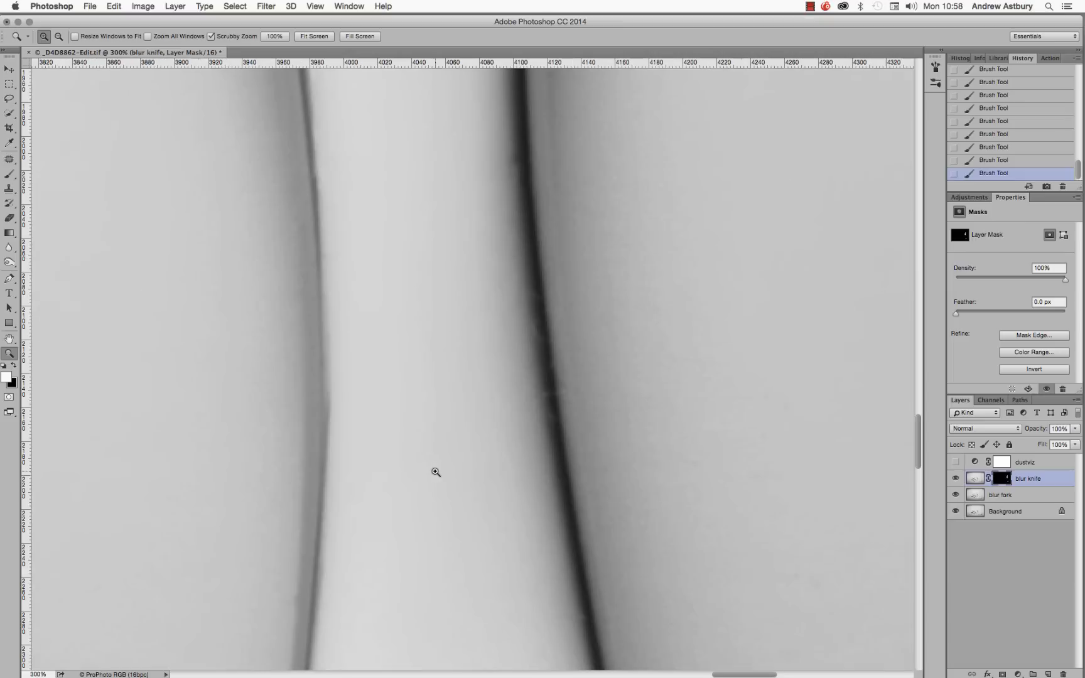
{"action": "double_click", "coordinate": [12, 342]}
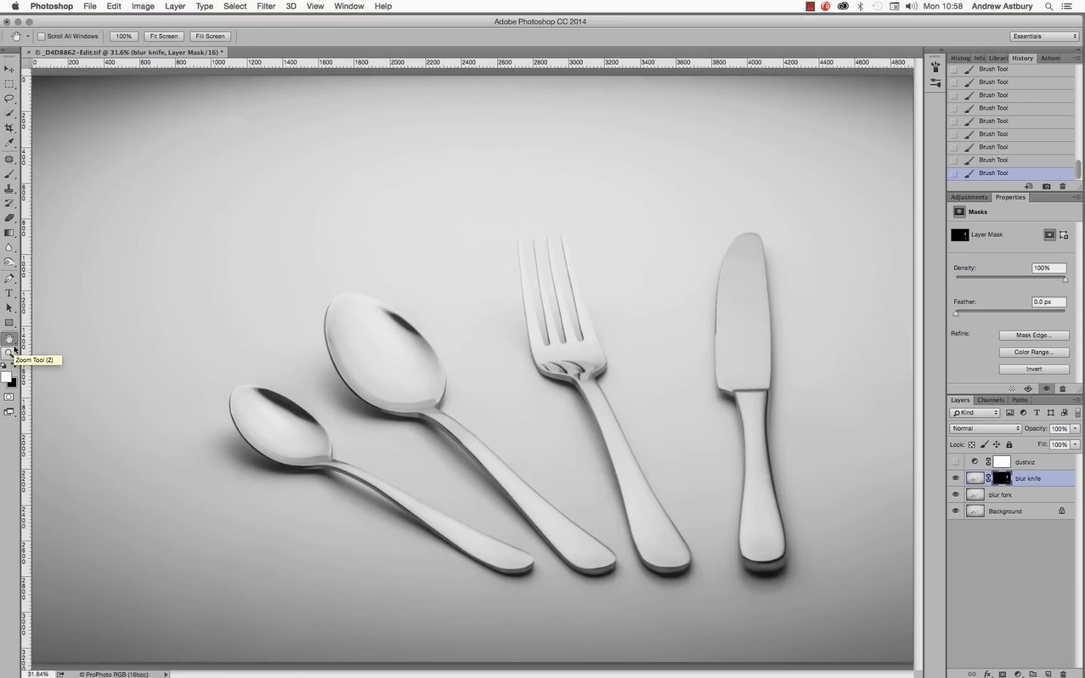